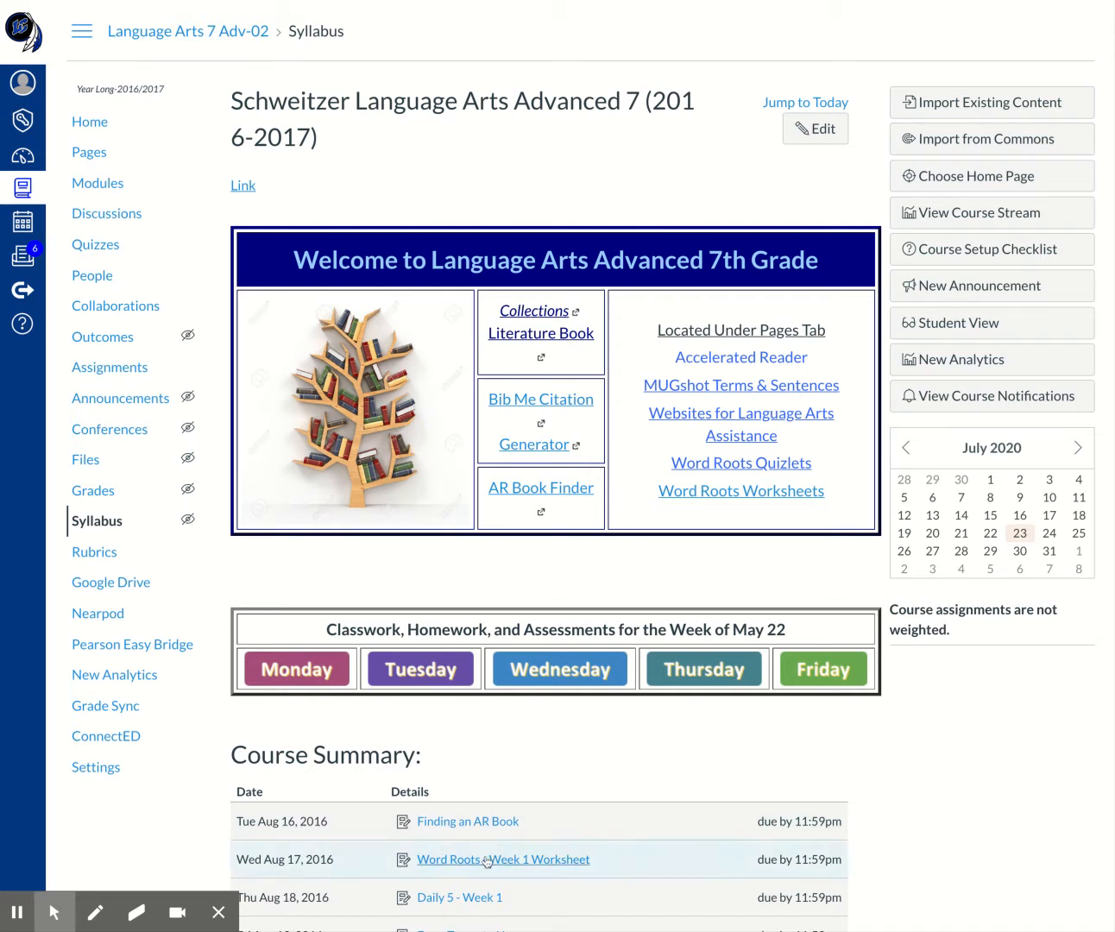
Create a group set named "Triangle Shirt Factory Fire" in the course's People area, with groups created manually
click(102, 282)
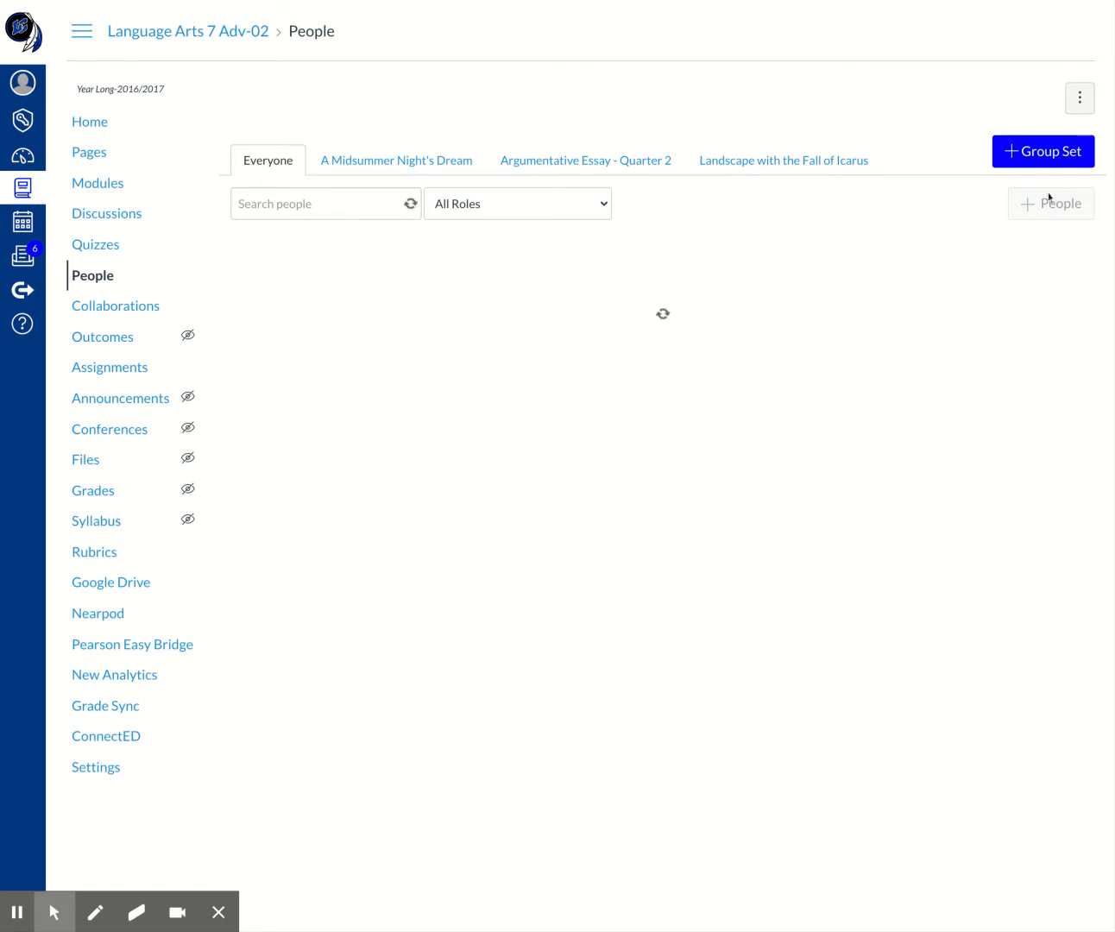
click(1012, 158)
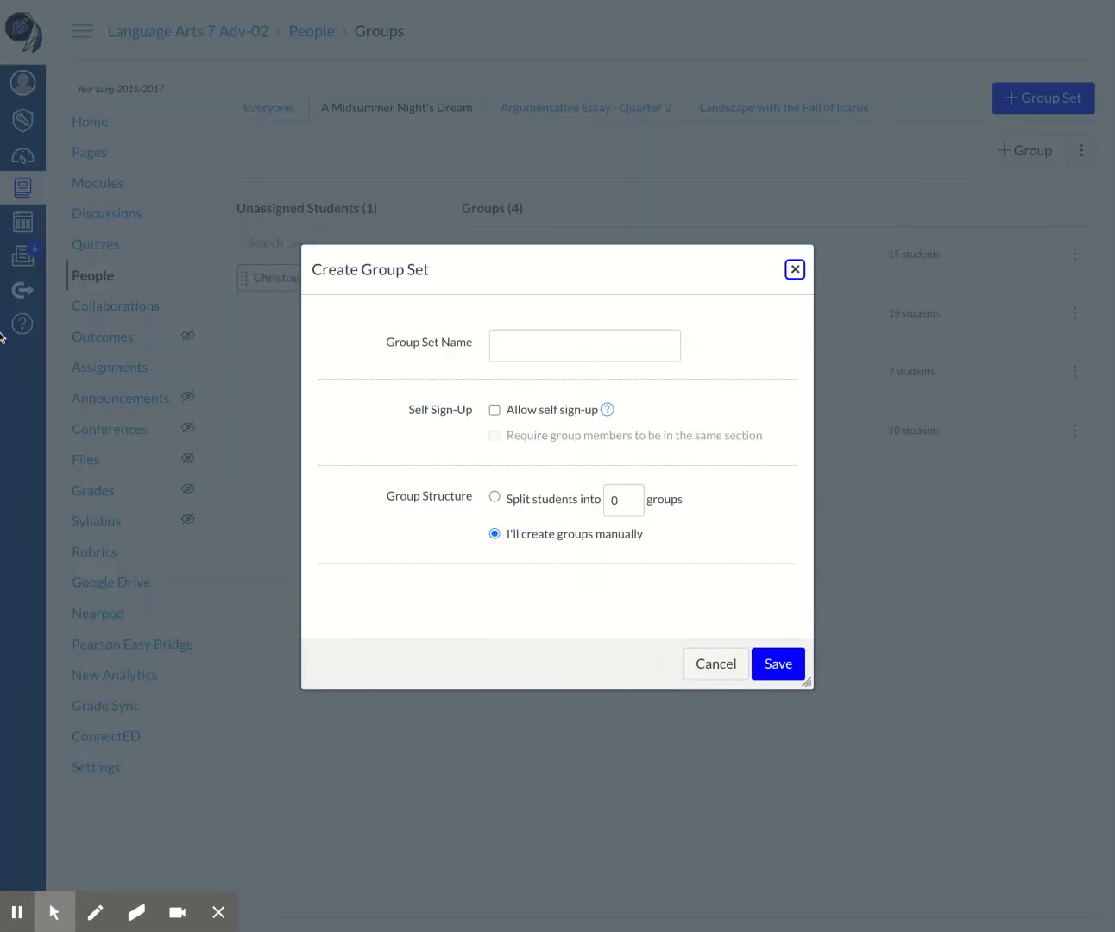
click(611, 349)
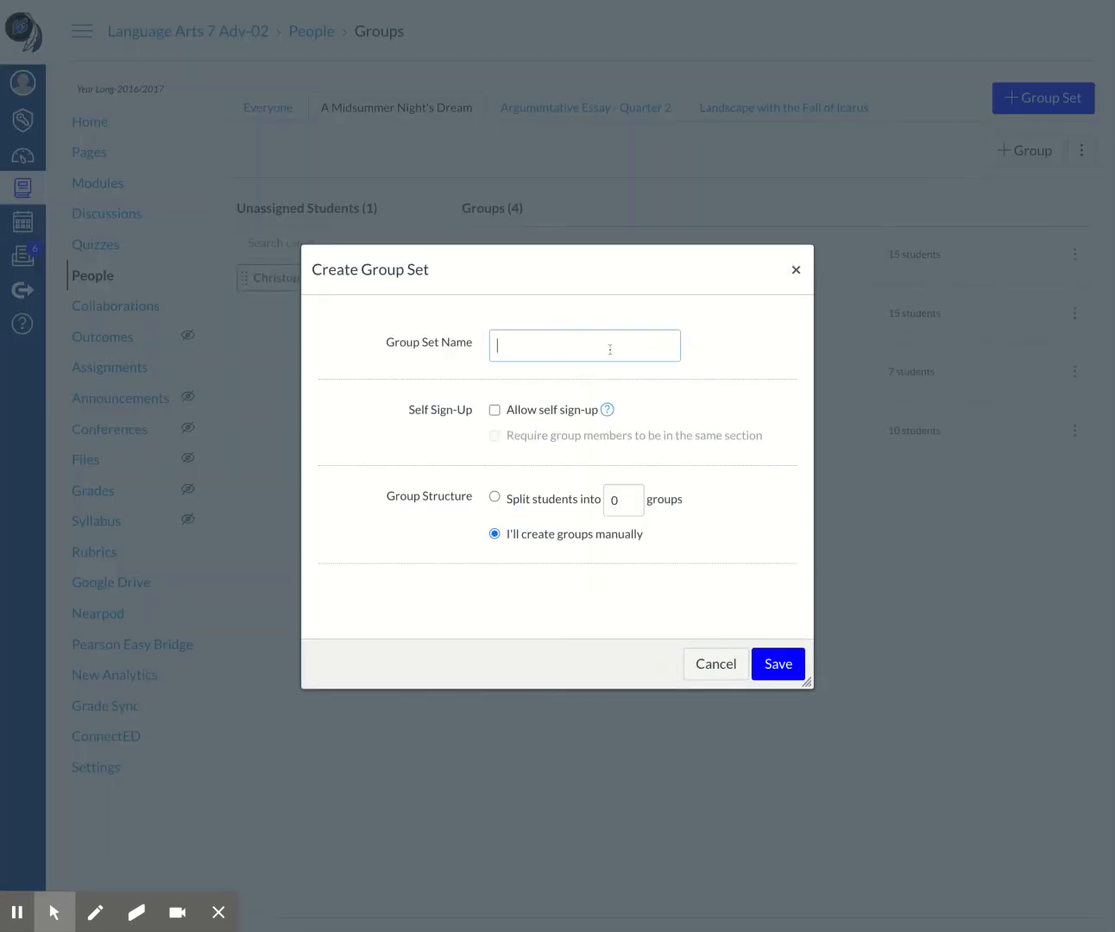
text(Traingle)
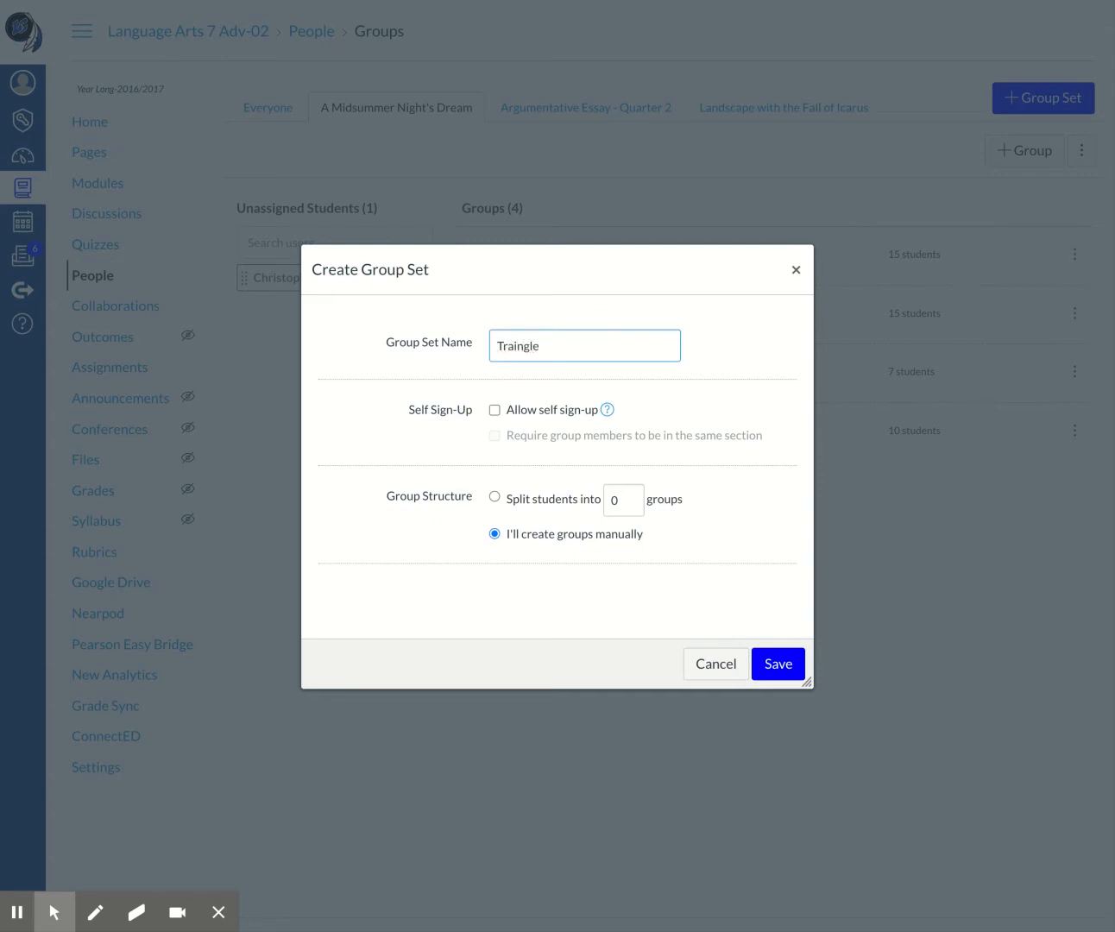
key(BackSpace)
key(BackSpace)
key(BackSpace)
key(BackSpace)
key(BackSpace)
key(BackSpace)
text(iangle Shirt Factory Fire)
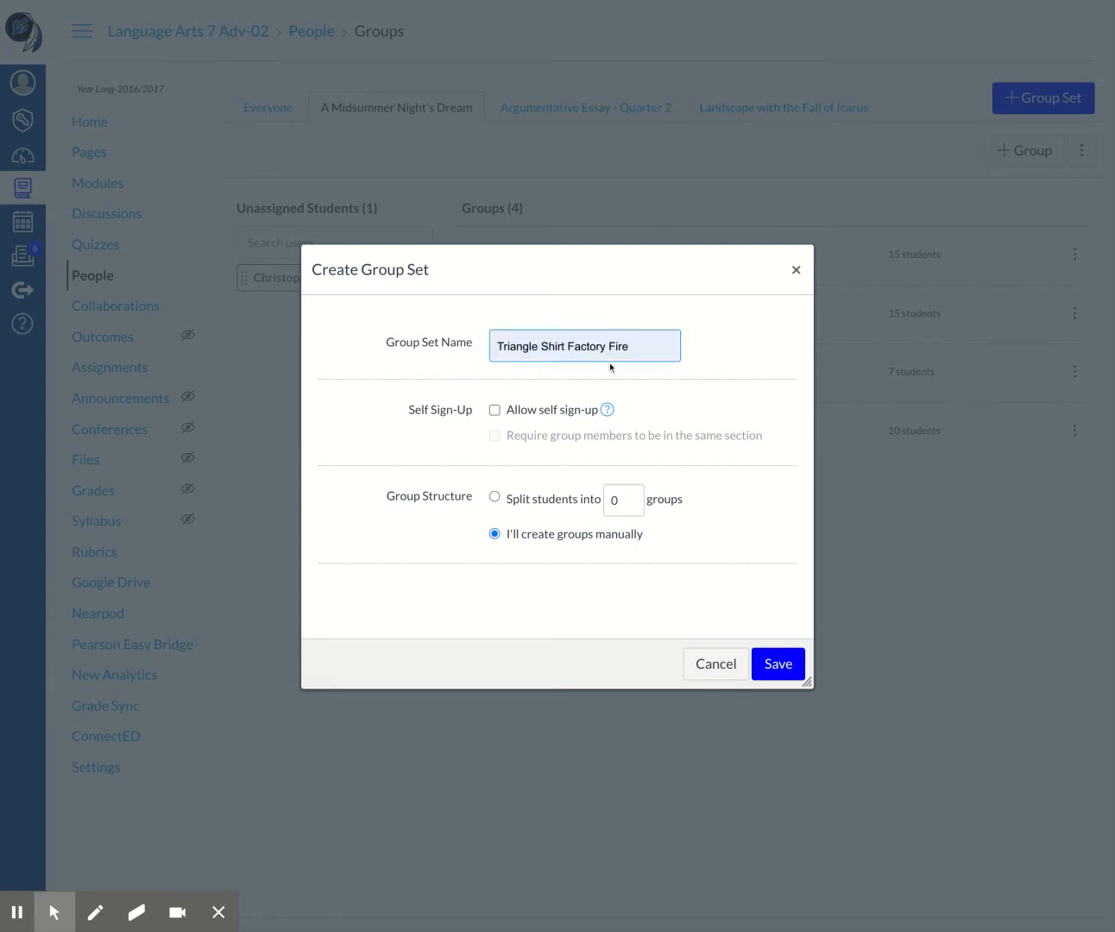
click(596, 378)
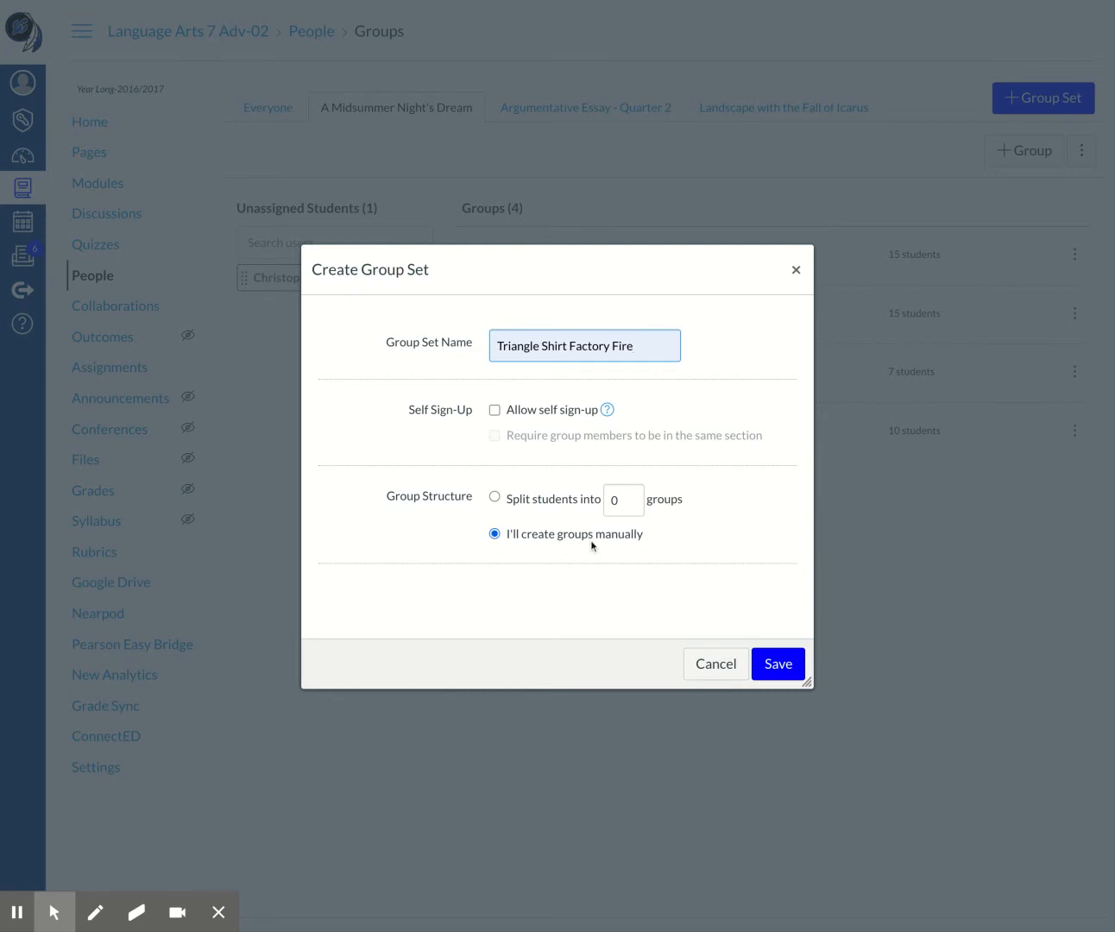
click(777, 666)
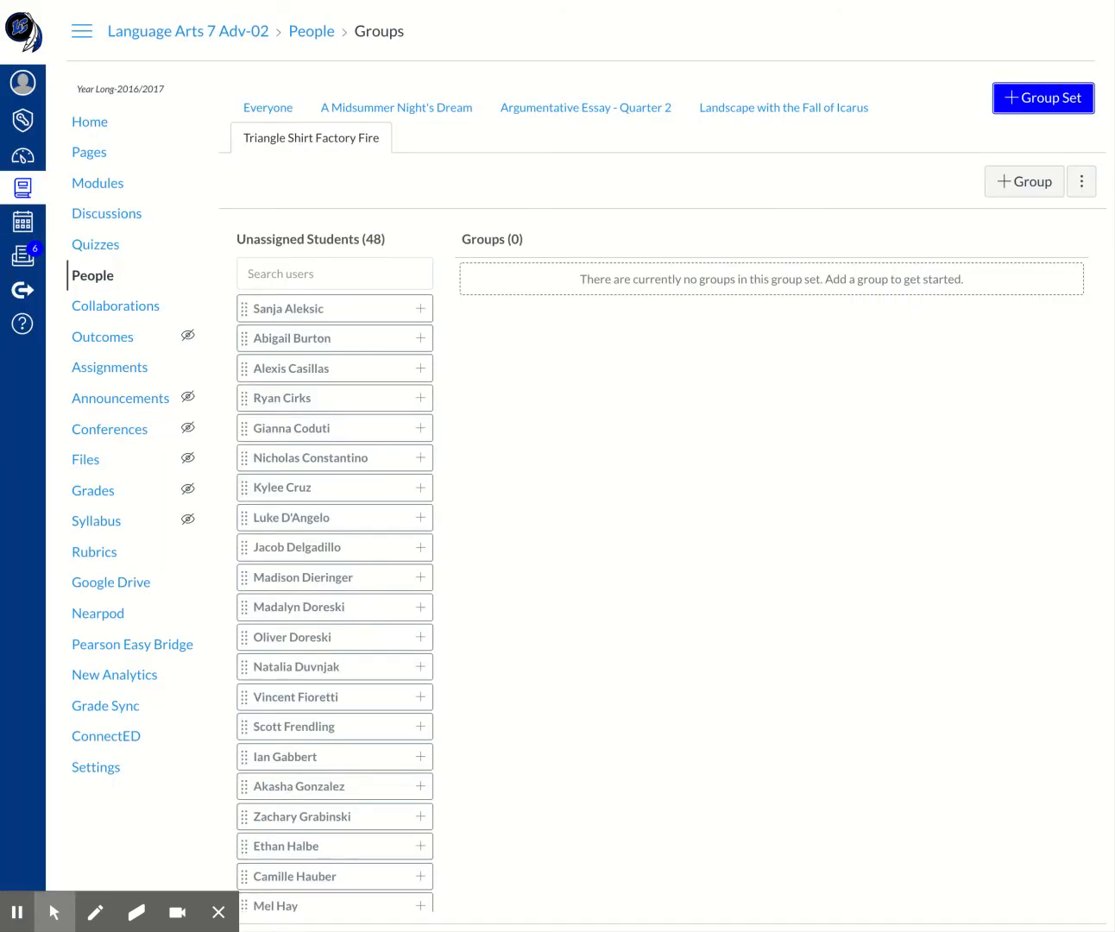
Look through the full course roster and the Midsummer Night's Dream, Argumentative Essay - Quarter 2 and Landscape with the Fall of Icarus group sets
click(267, 112)
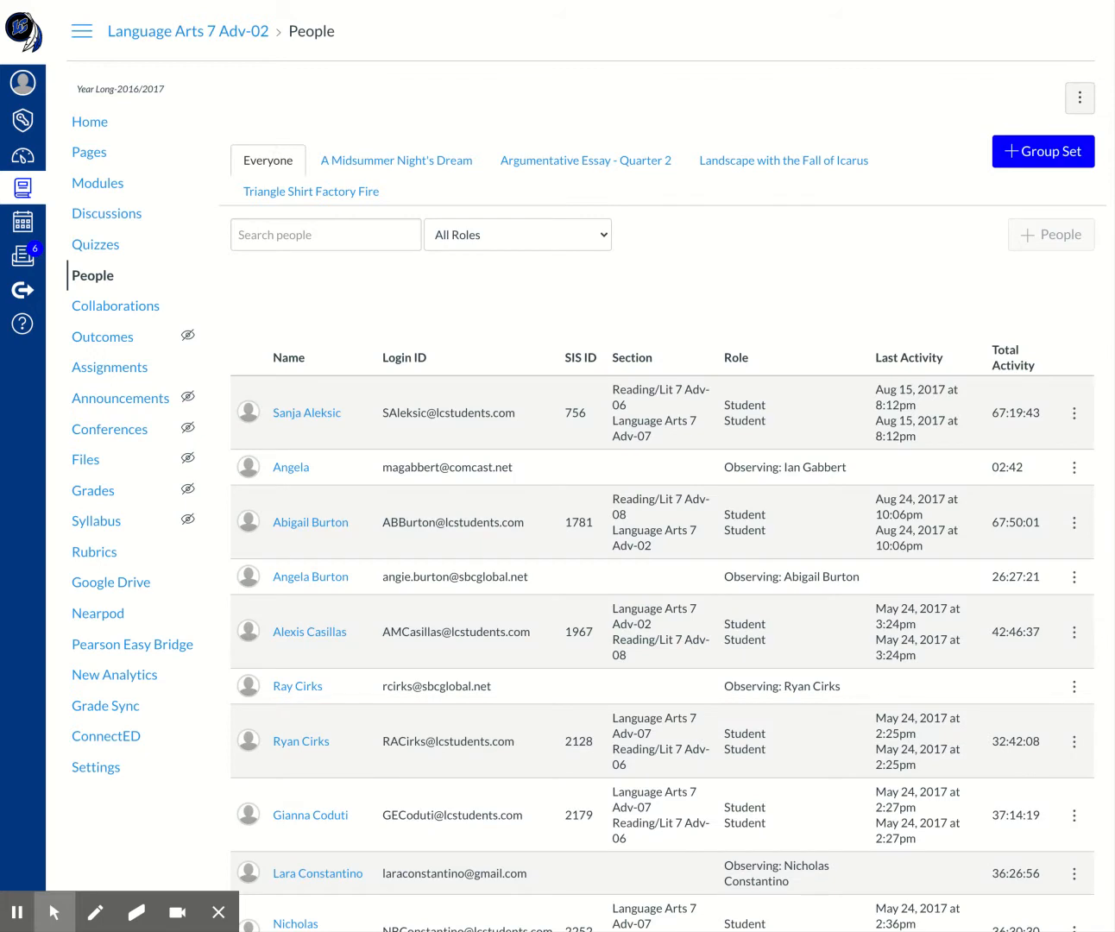
click(431, 163)
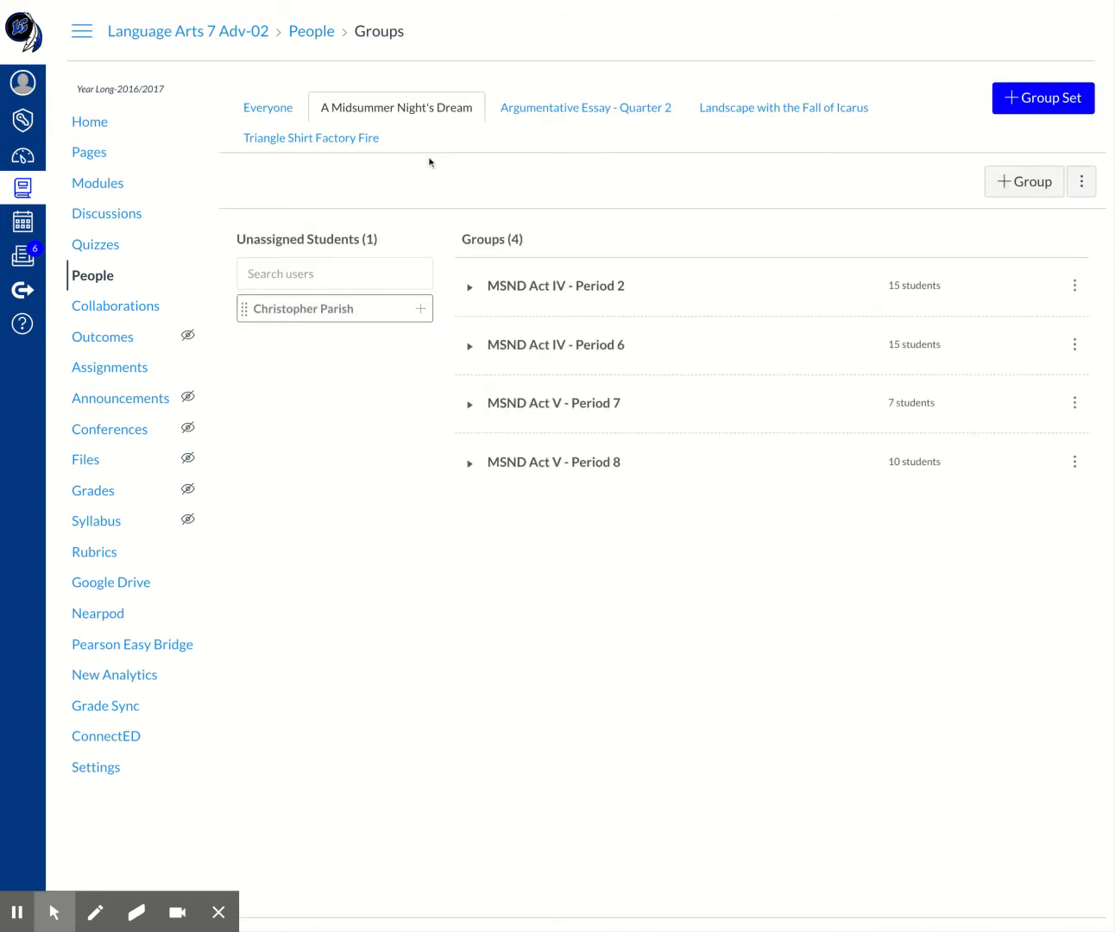
click(553, 111)
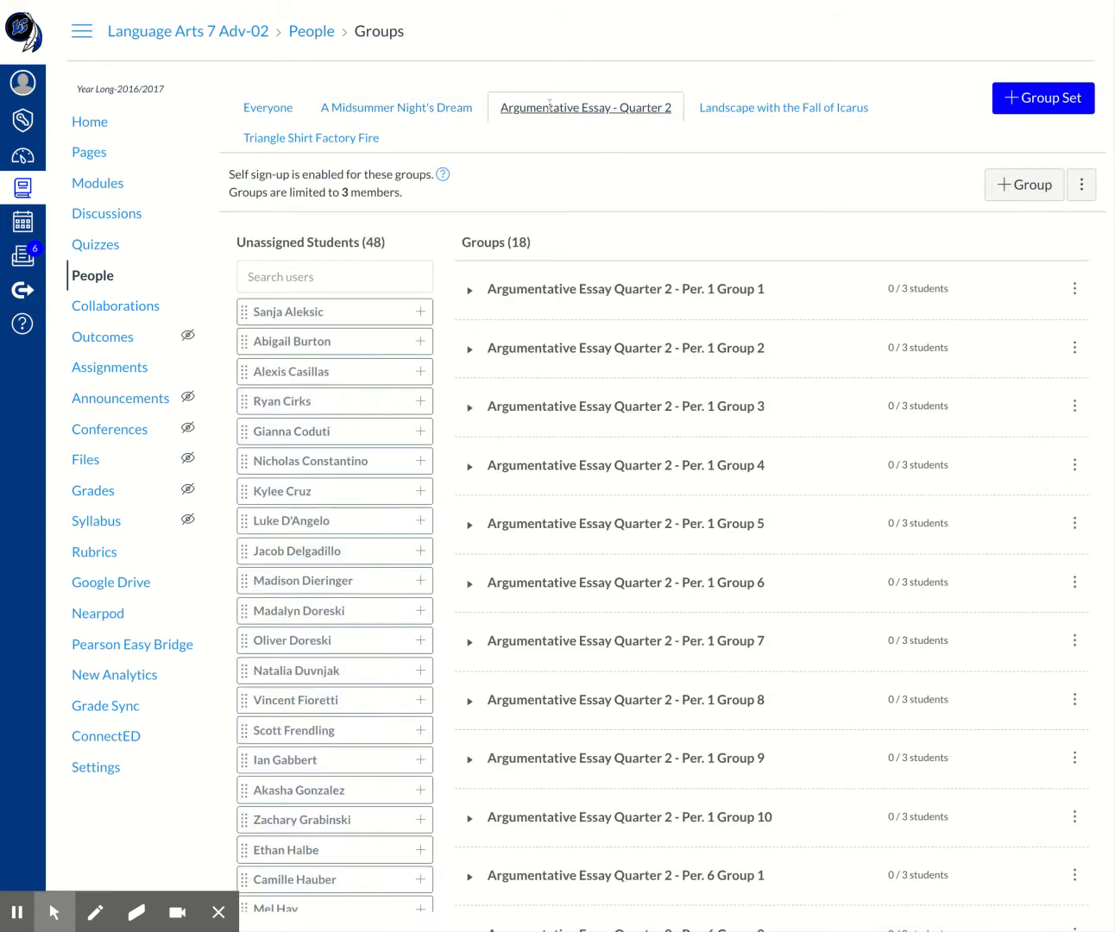
click(753, 109)
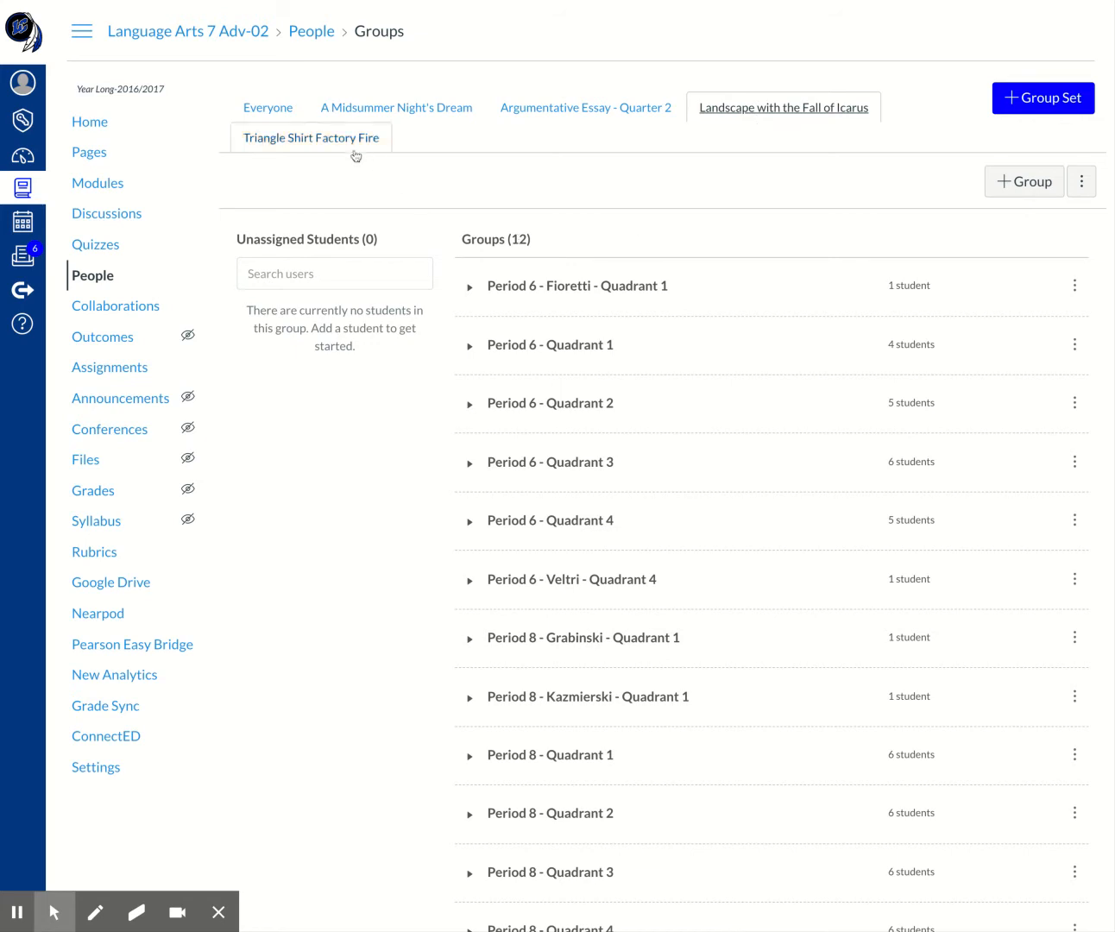
Add a group named "TSFF Period 2 #1" to the Triangle Shirt Factory Fire group set
click(299, 145)
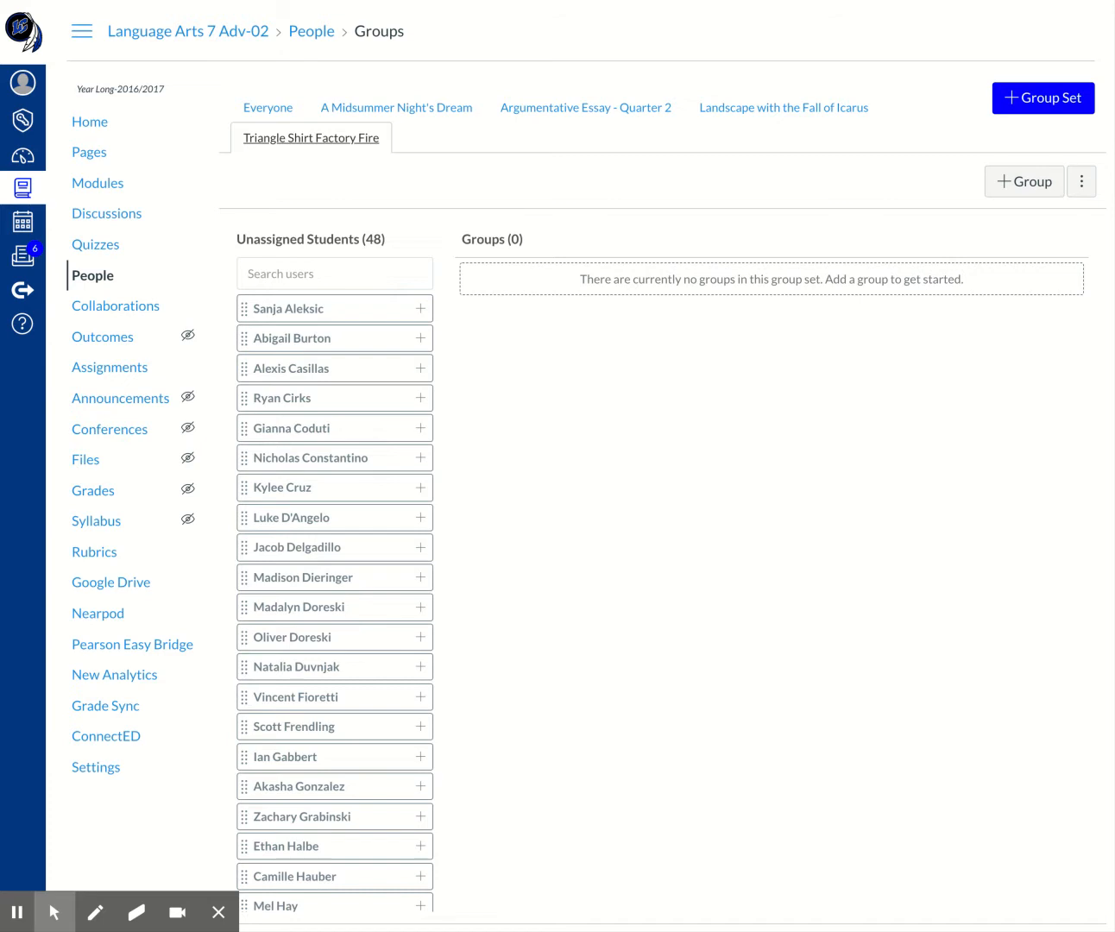
click(1018, 181)
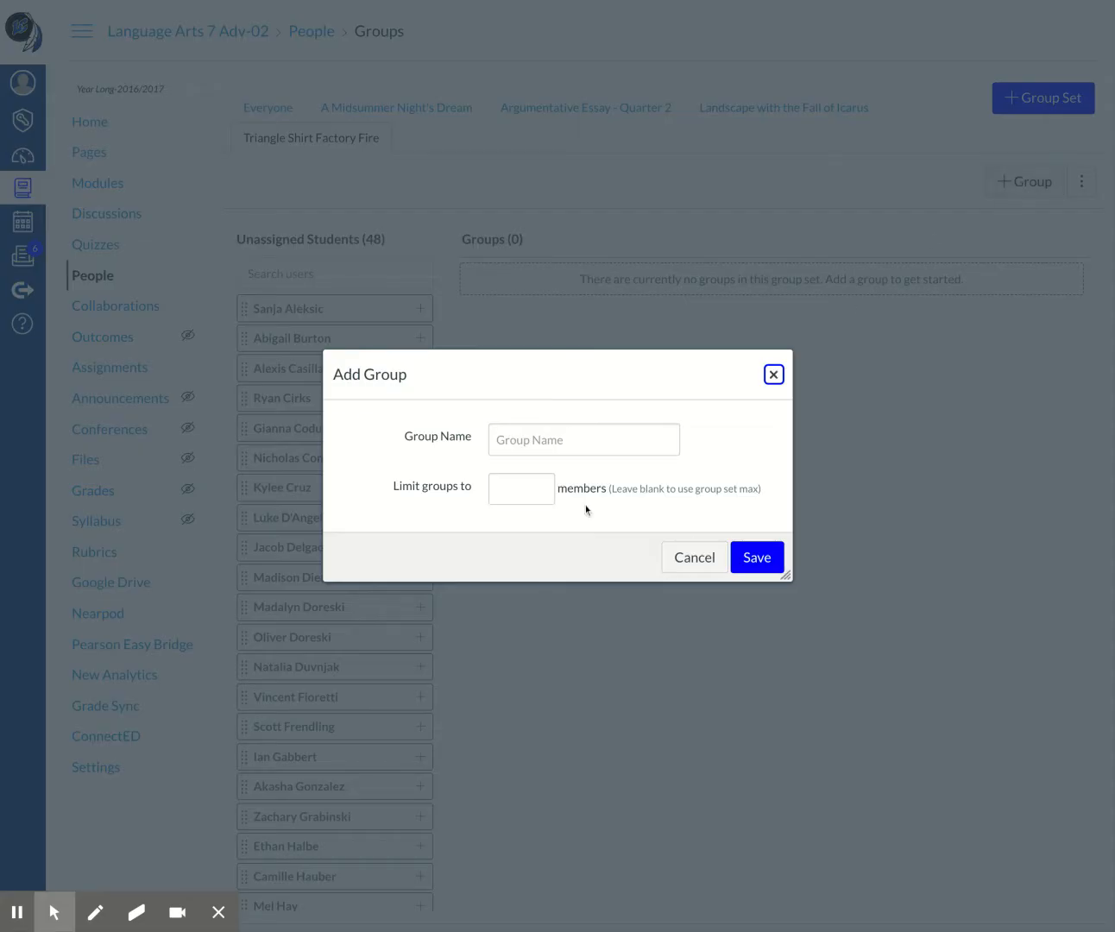
click(531, 446)
text(TS)
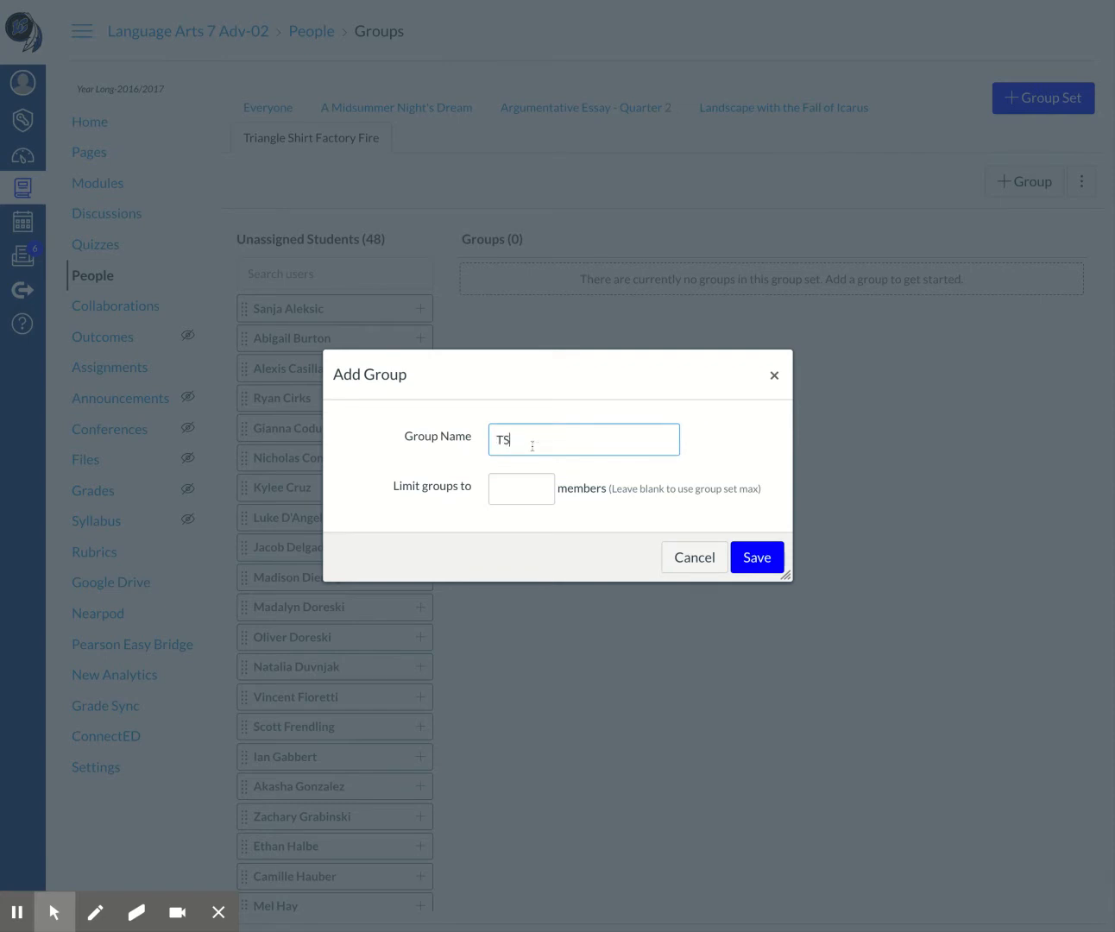
text(FF Period 2 #1)
click(757, 559)
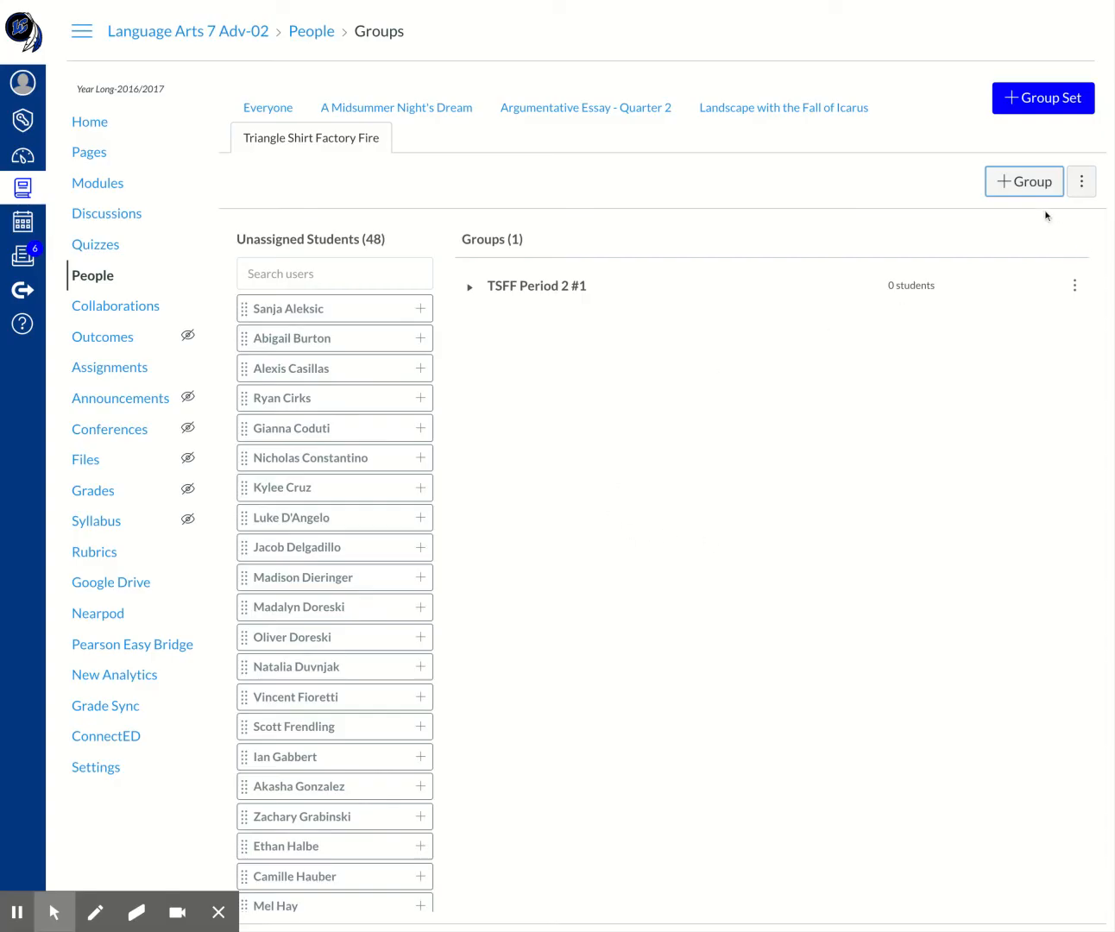
Add a second group named "TSFF Period 2 #2" to the Triangle Shirt Factory Fire group set
click(1023, 188)
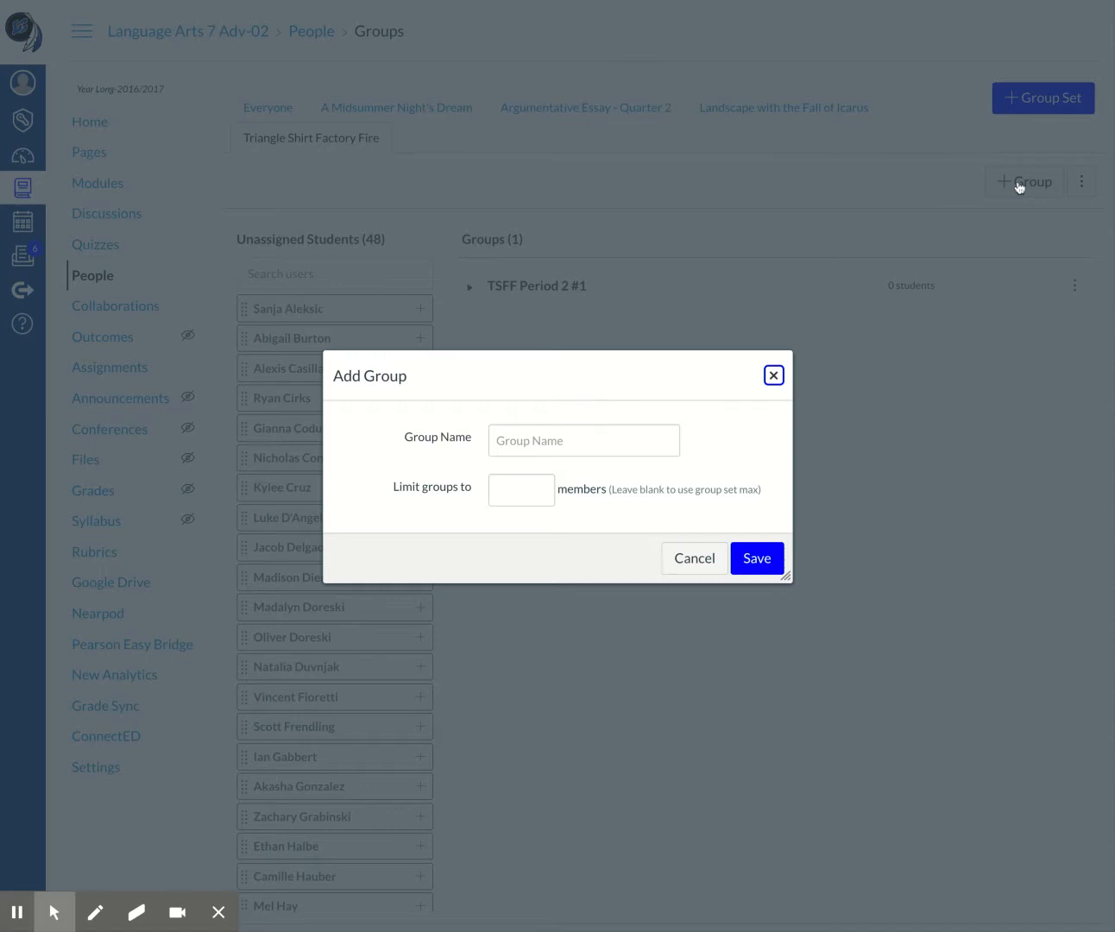
click(578, 445)
text(TSF)
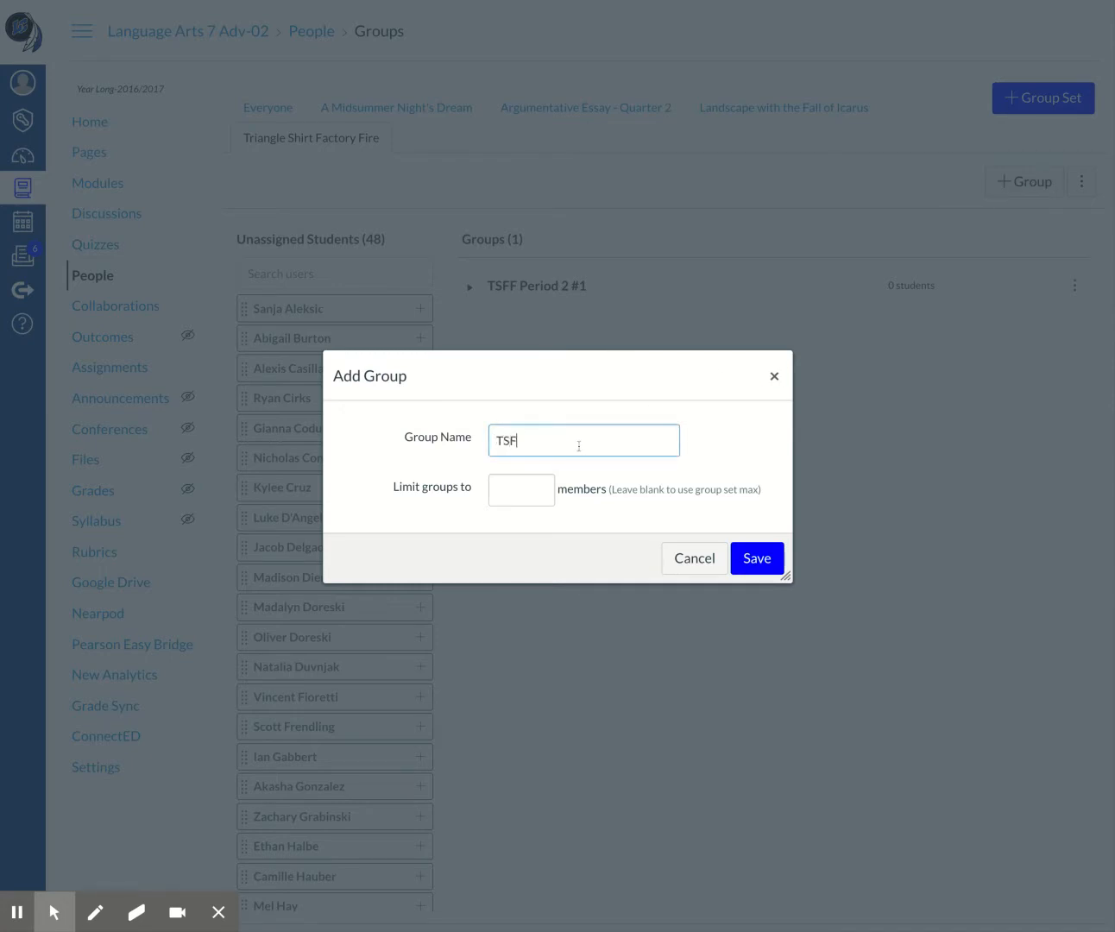
text(F Period 2 #2)
click(763, 562)
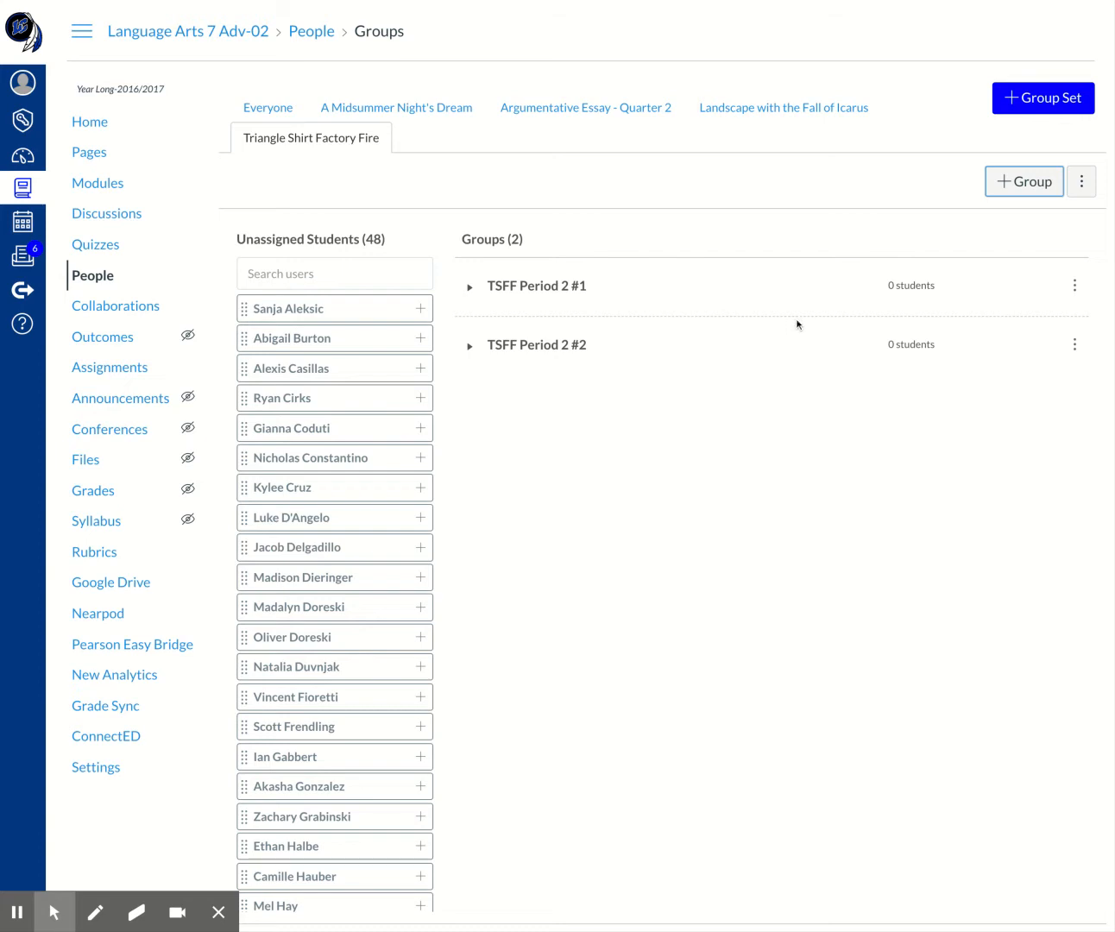
Edit the group TSFF Period 2 #1 to limit it to 4 members
click(1075, 286)
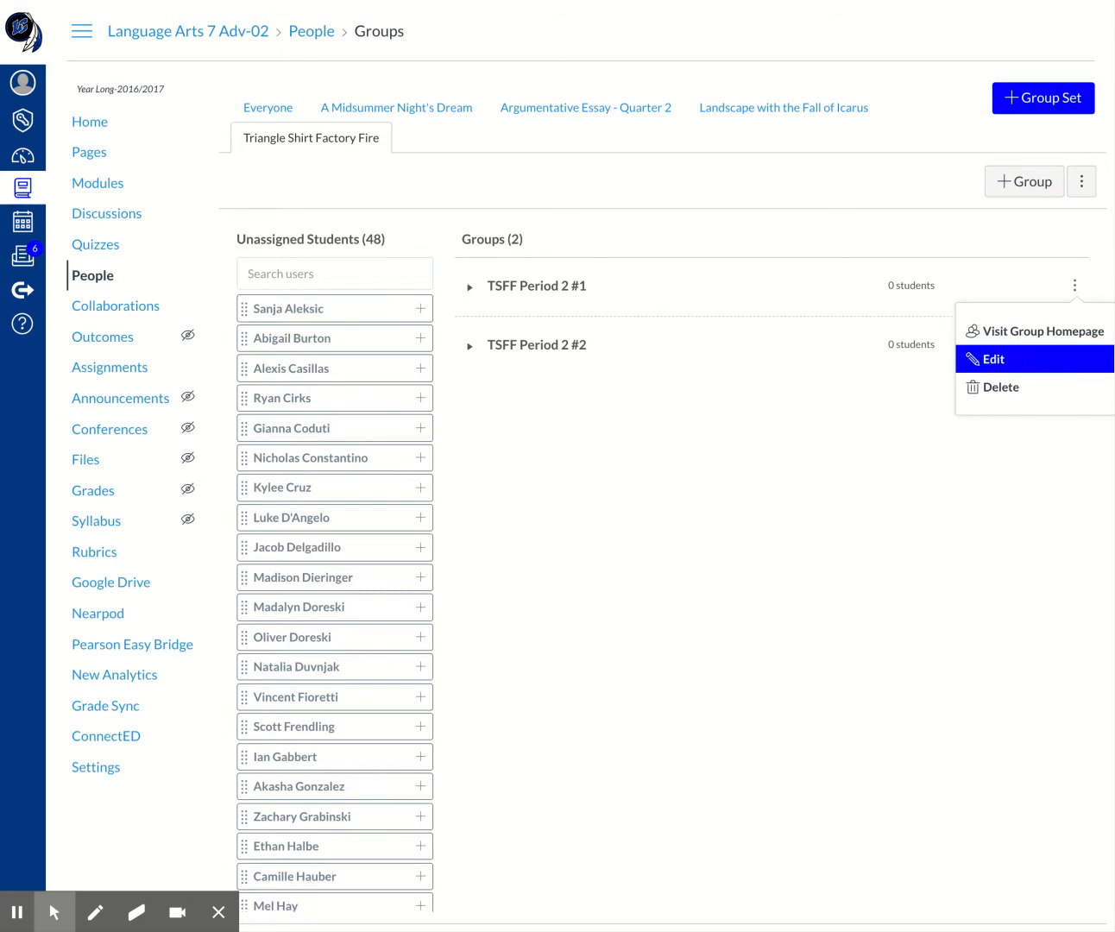
click(1016, 361)
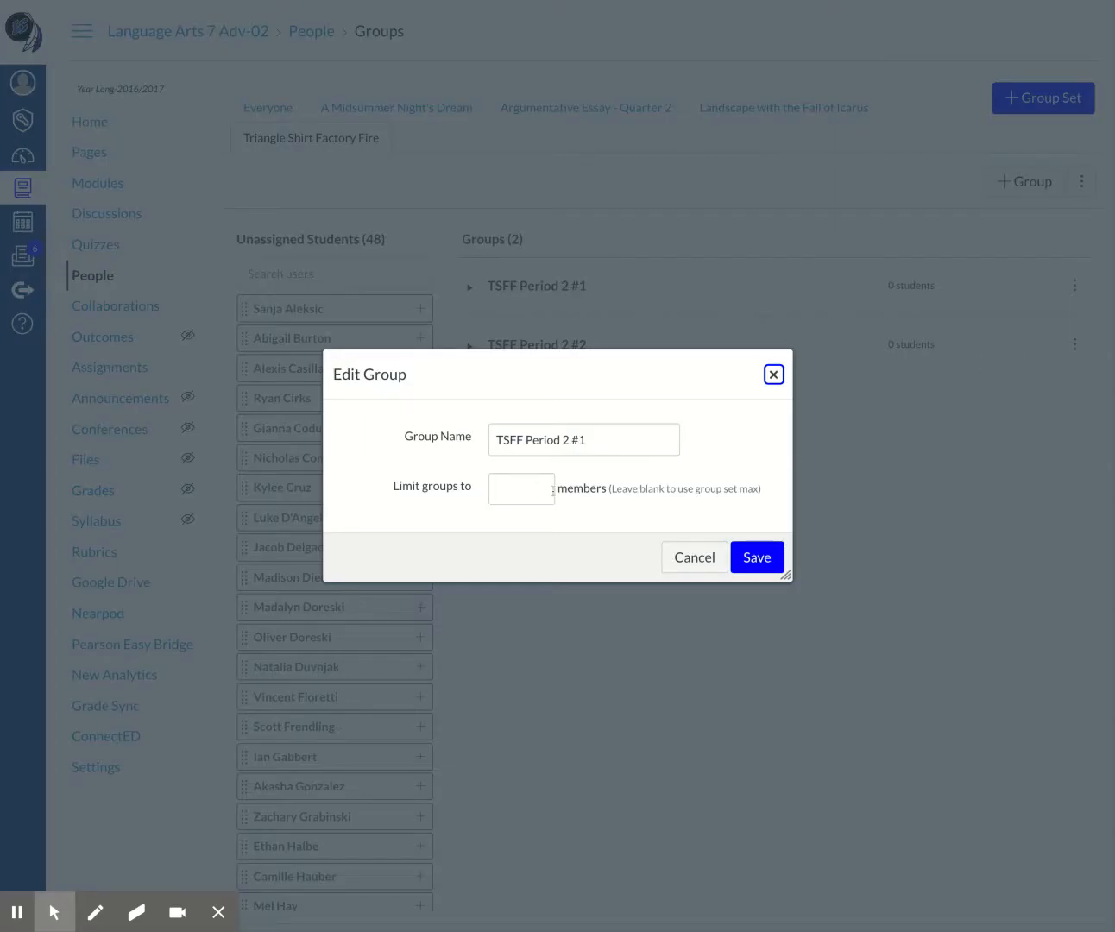
click(541, 486)
click(541, 487)
click(541, 486)
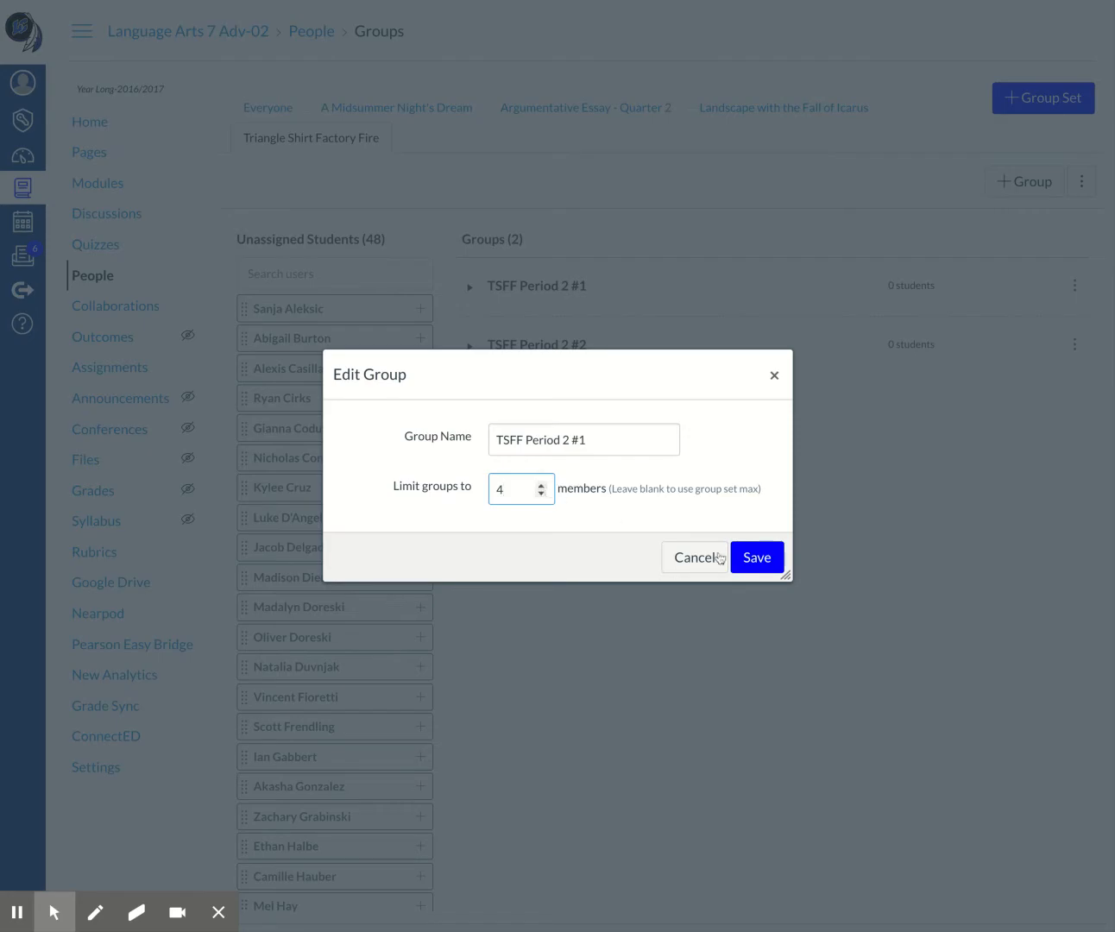
click(757, 559)
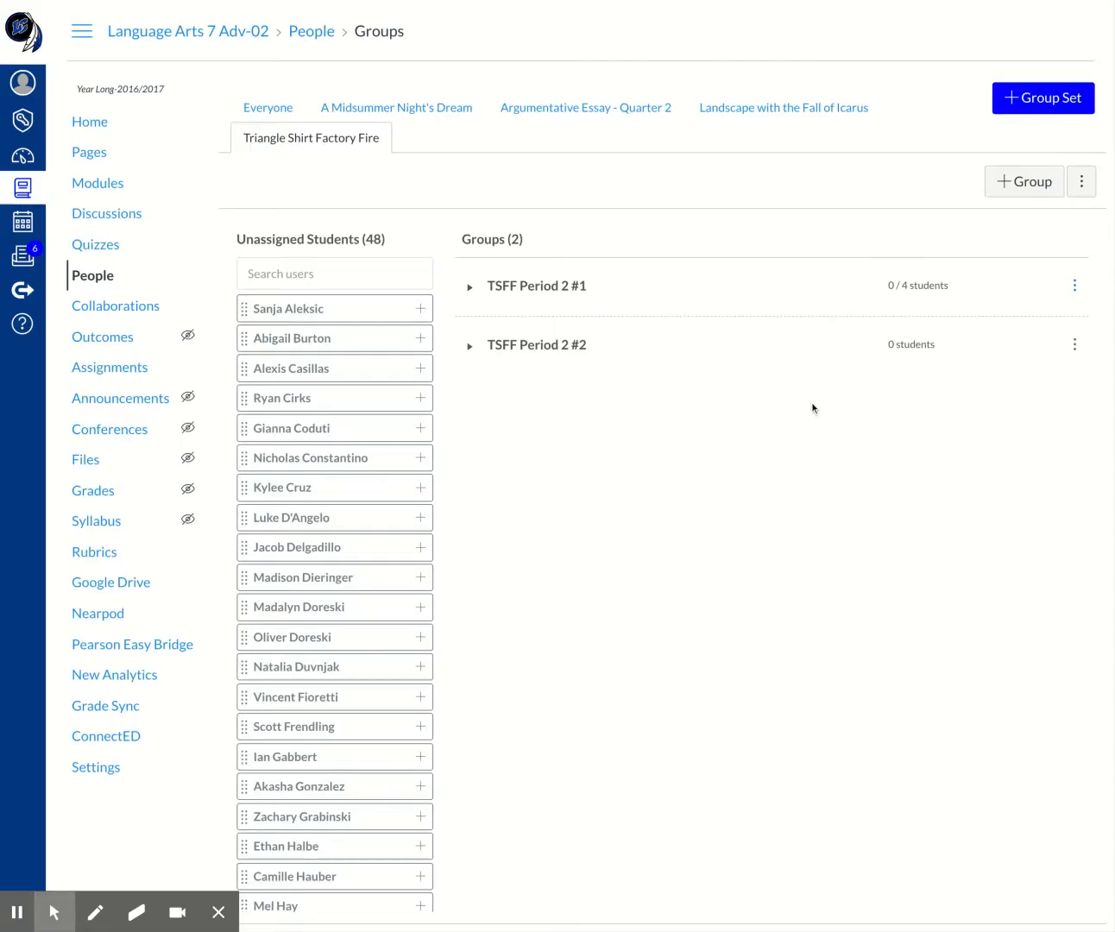
Edit the group TSFF Period 2 #2 to limit it to 4 members
click(1075, 345)
click(1009, 421)
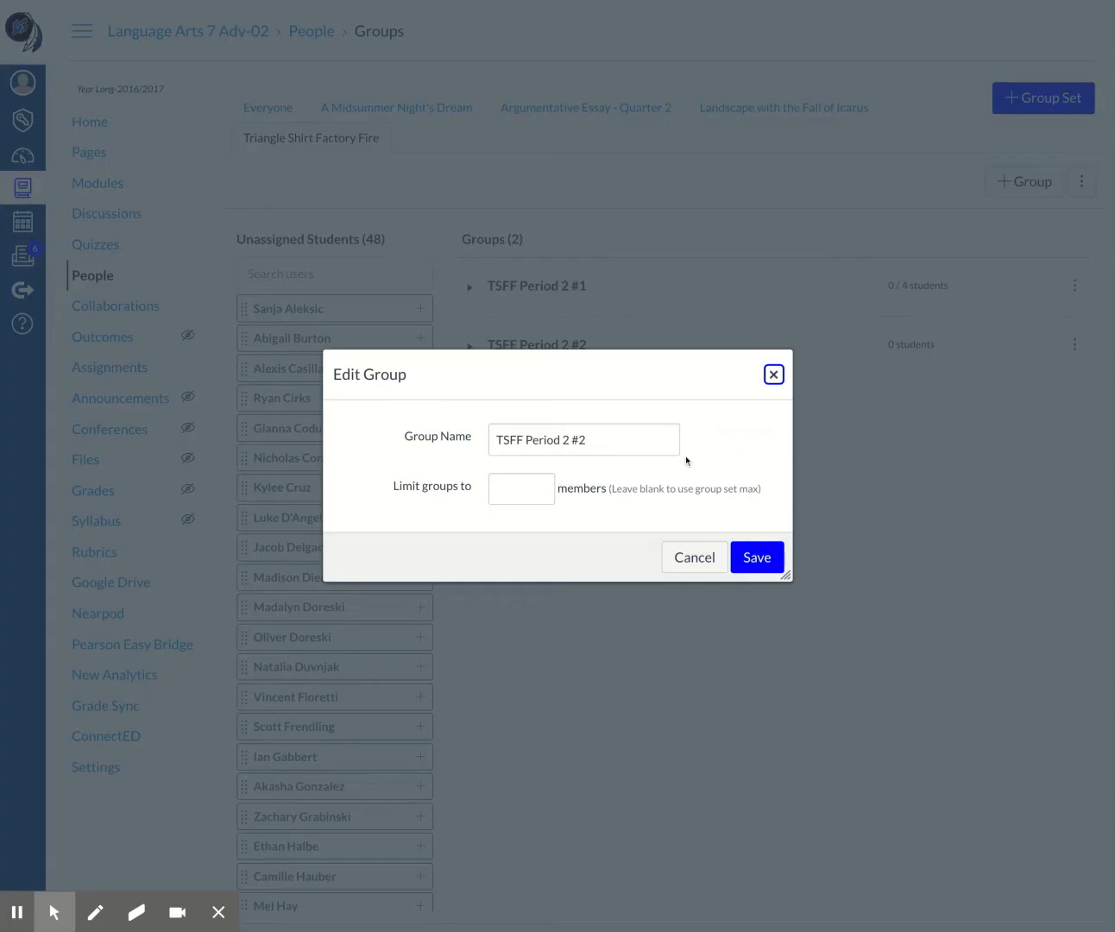
click(540, 484)
click(541, 484)
click(540, 485)
click(541, 484)
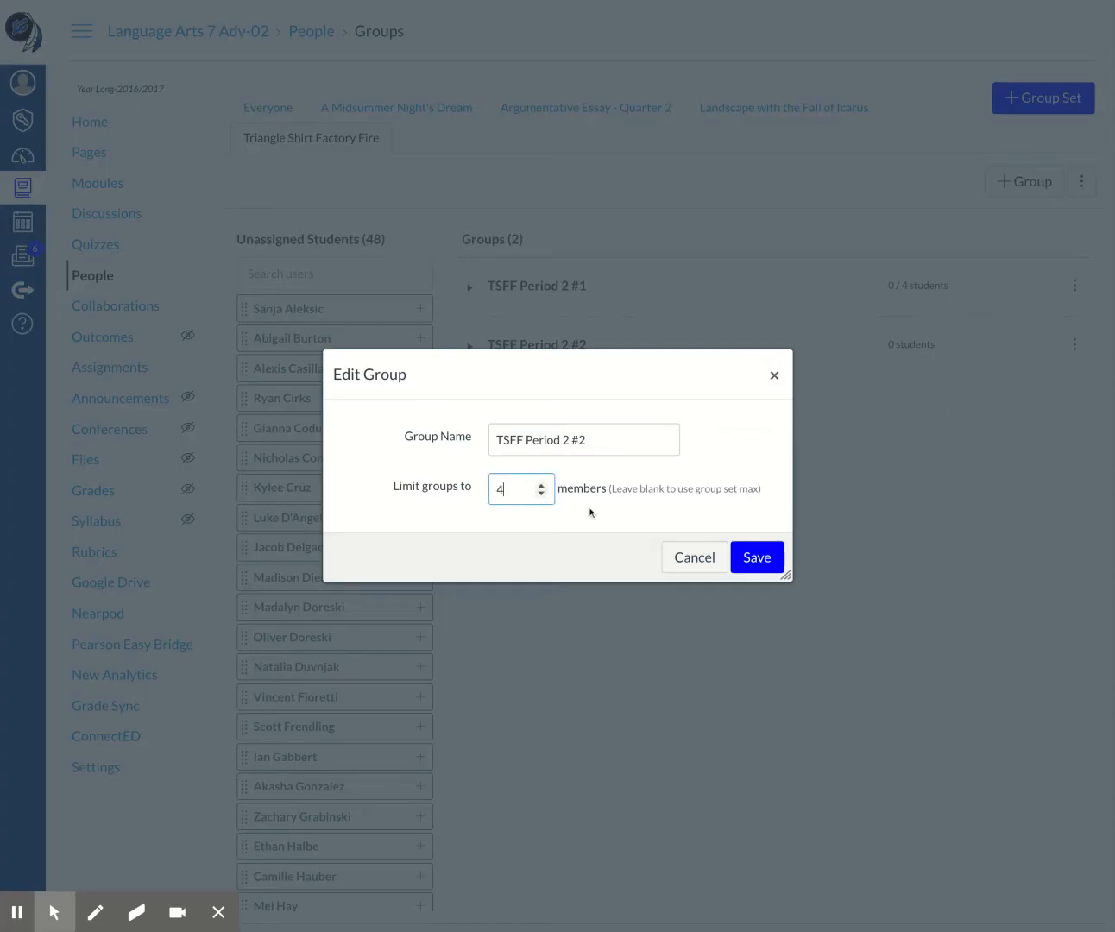
click(760, 558)
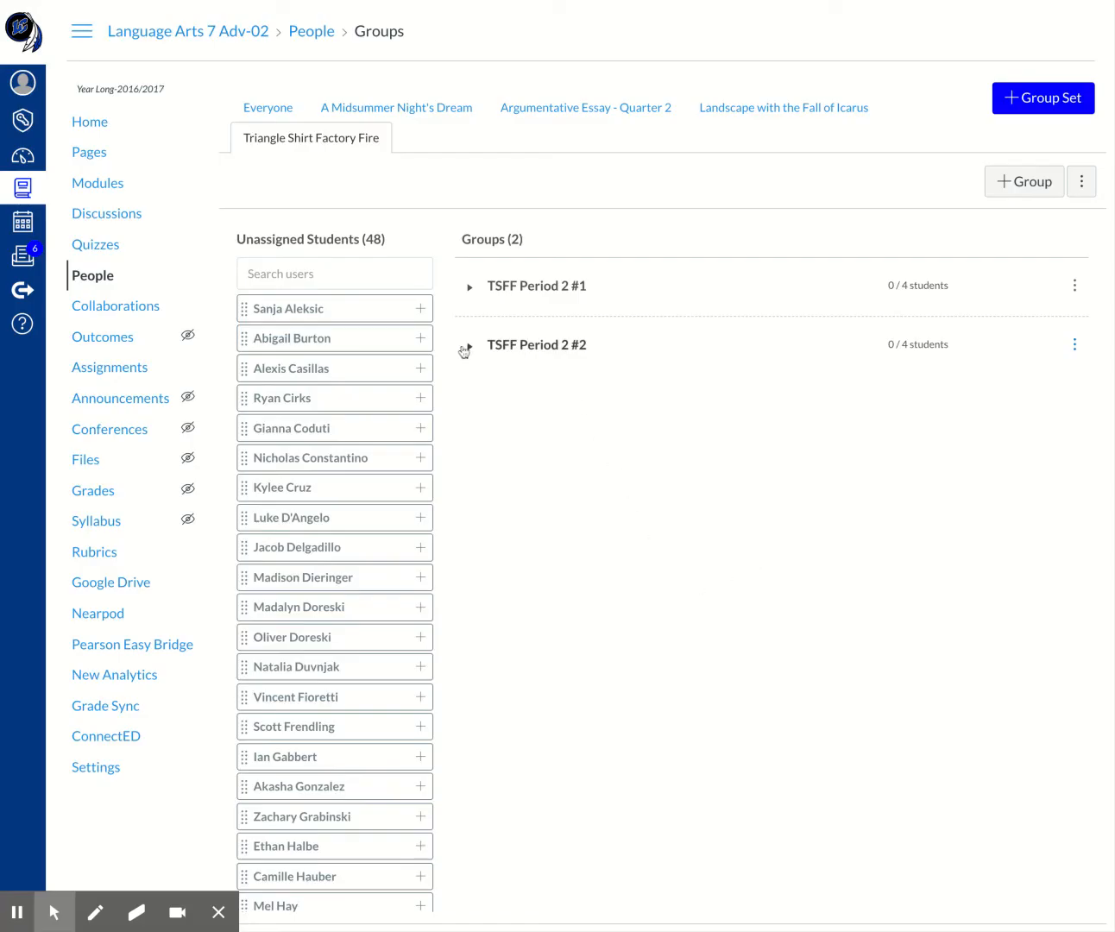
Expand both groups and assign two unassigned students to TSFF Period 2 #1 and two others to TSFF Period 2 #2
click(471, 289)
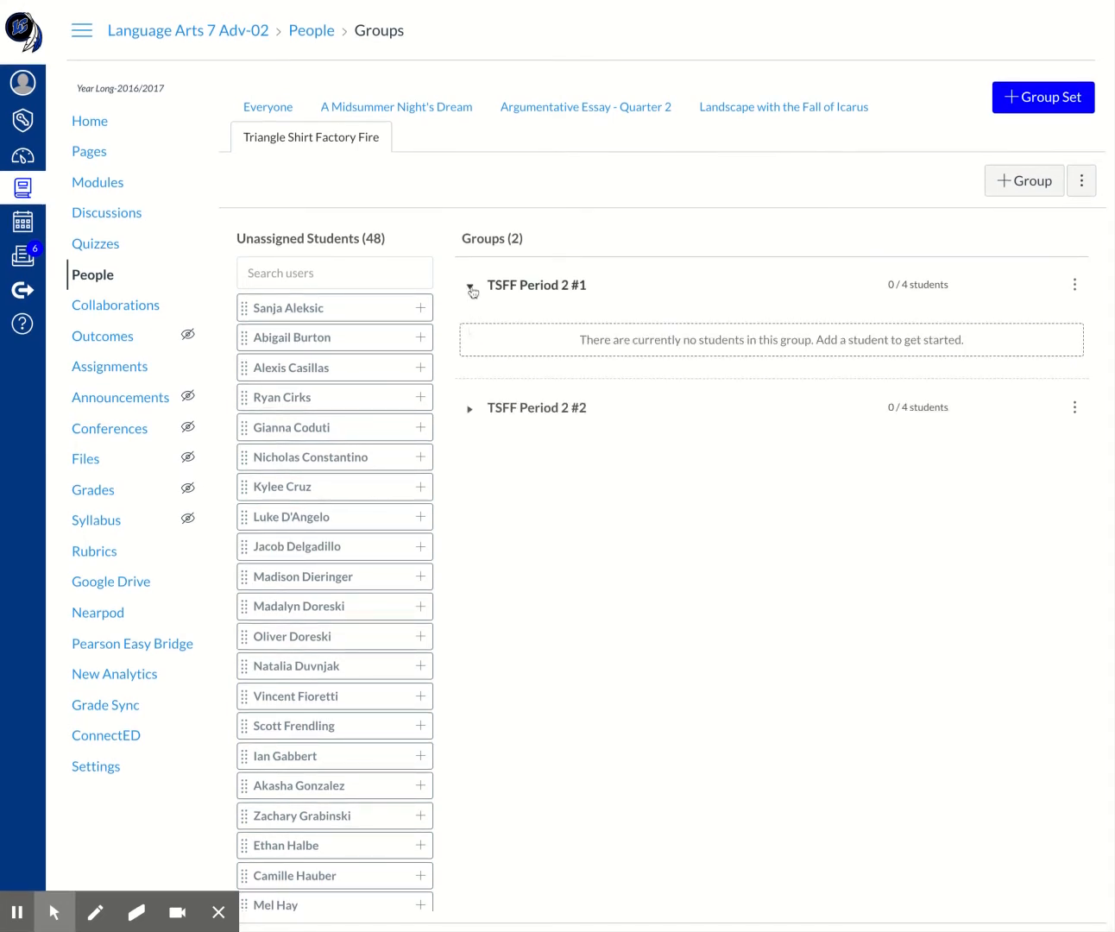
click(471, 412)
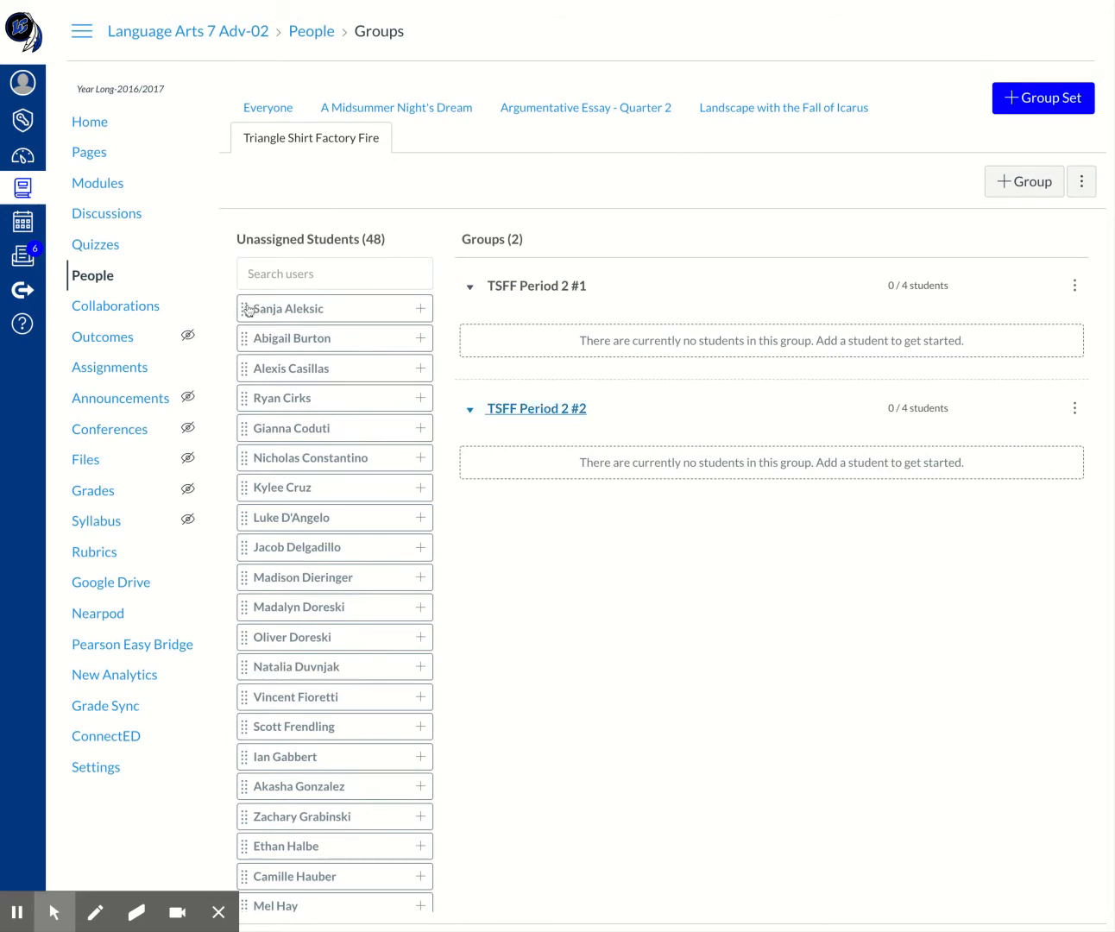
drag(248, 312, 554, 353)
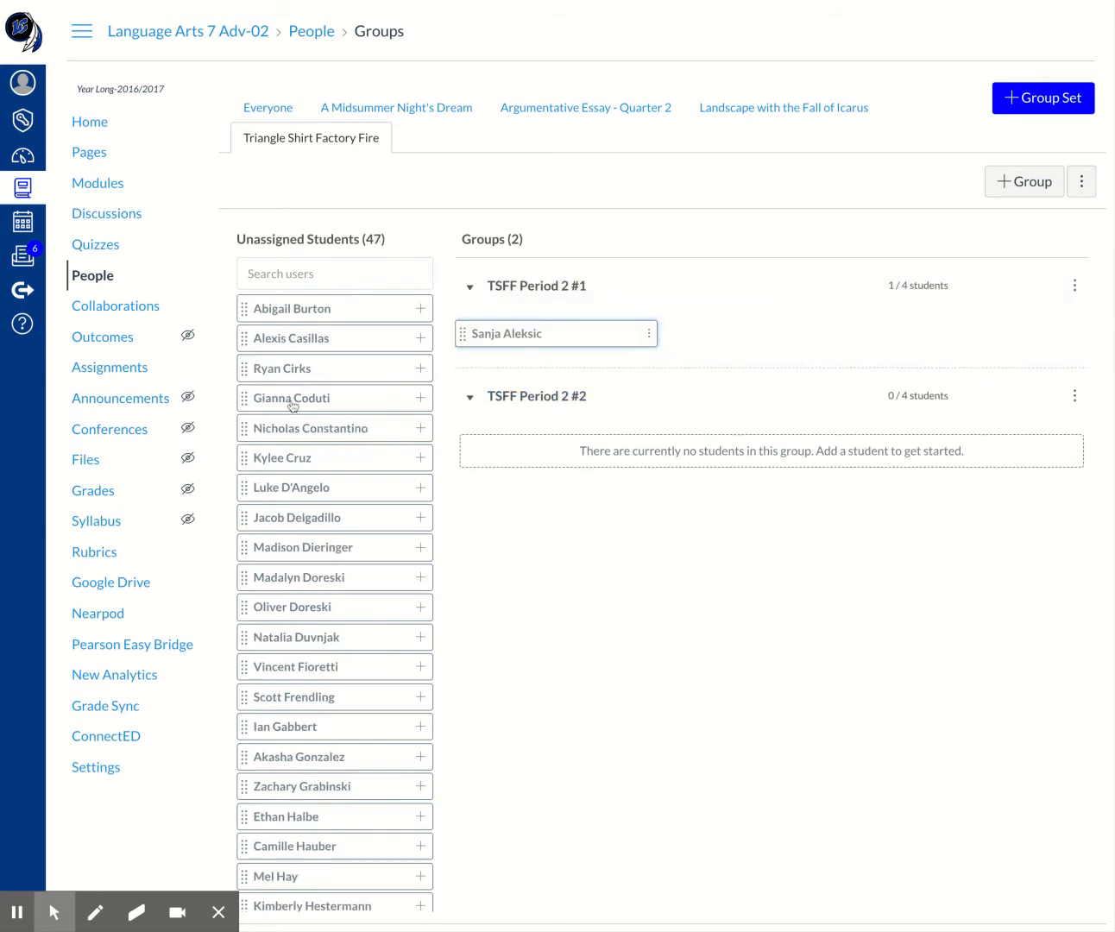
drag(259, 374, 483, 423)
drag(518, 461, 517, 461)
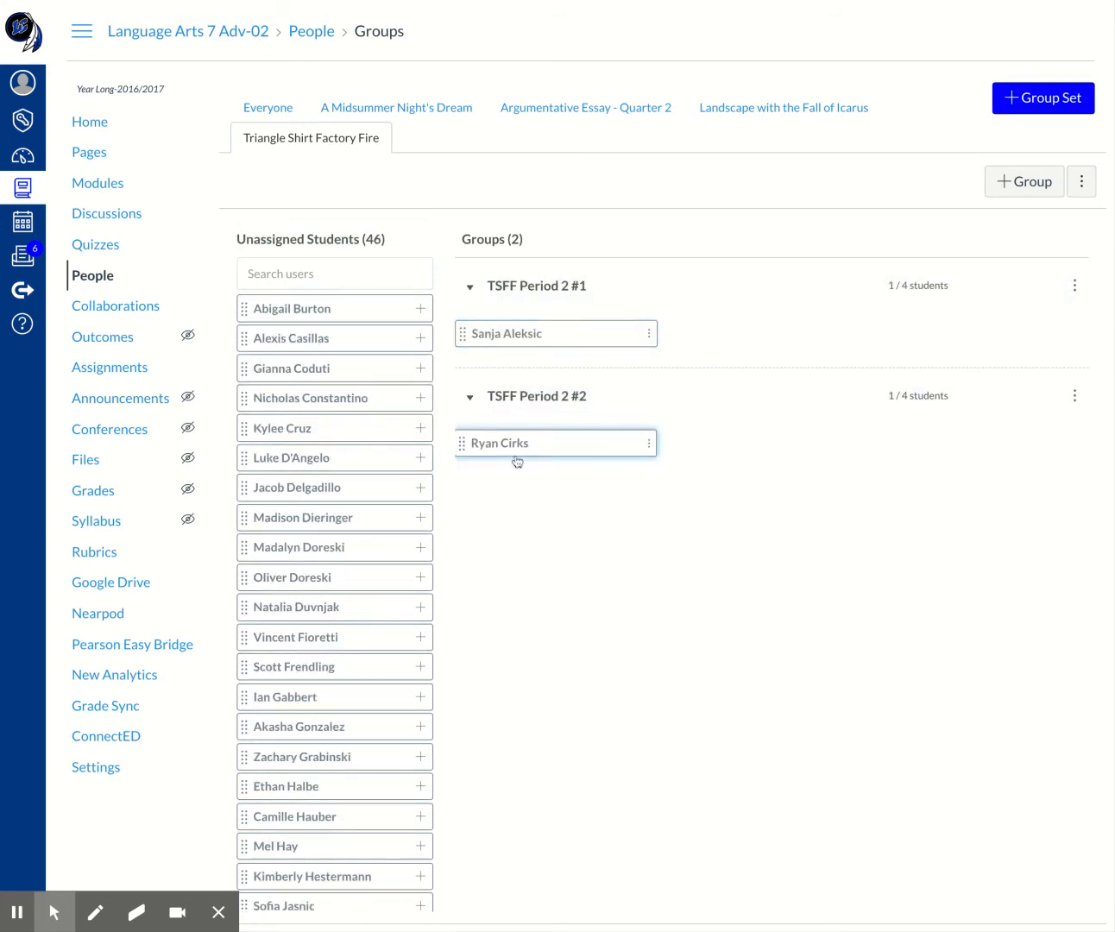
drag(317, 581, 771, 453)
drag(318, 613, 809, 339)
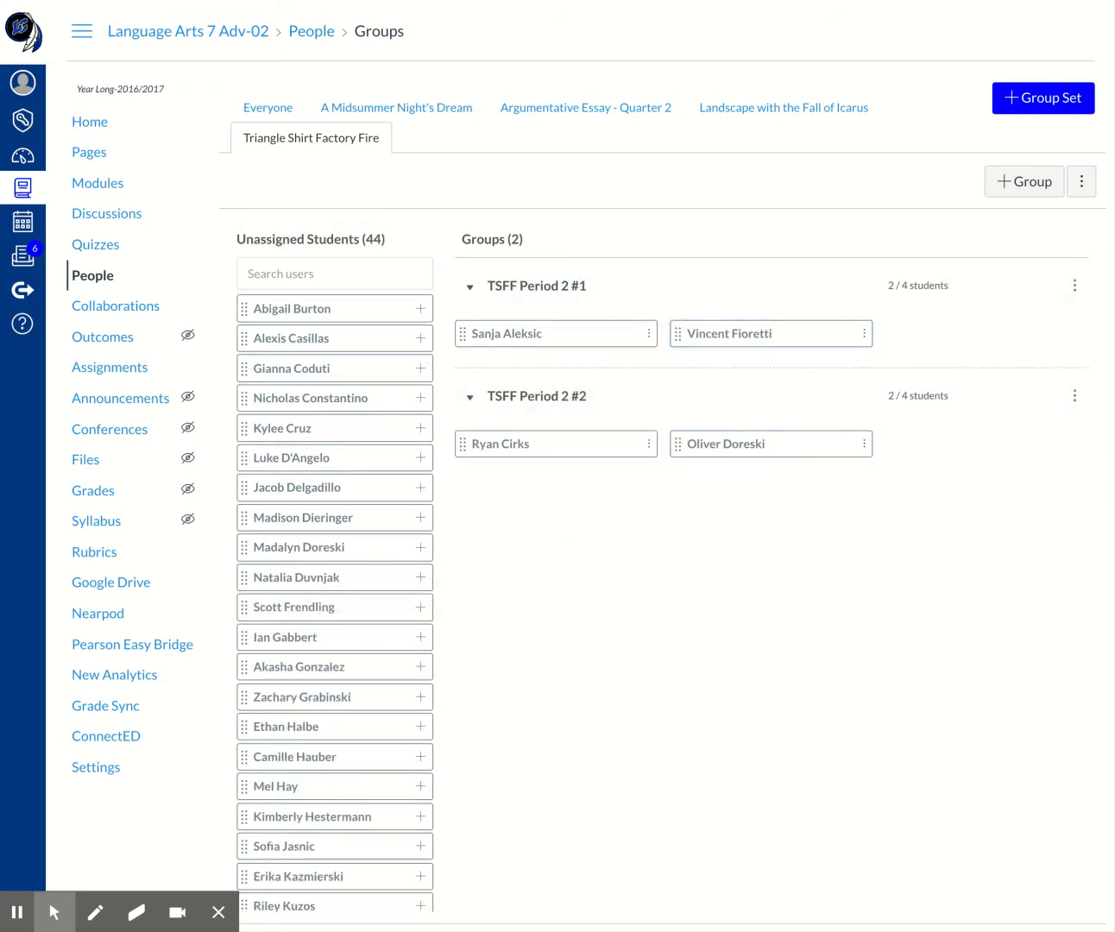
Fill both groups to four members by assigning two more unassigned students to TSFF Period 2 #1 and two more to TSFF Period 2 #2
drag(287, 459, 922, 332)
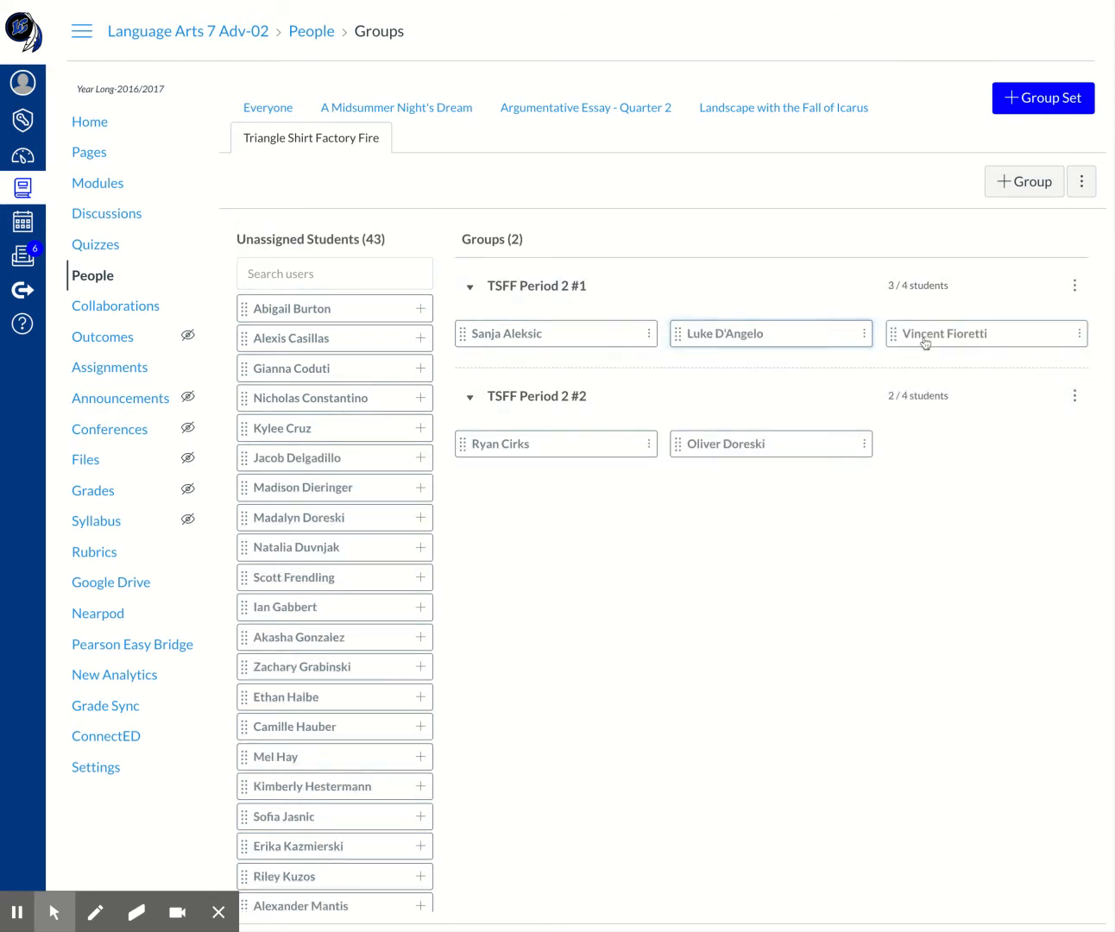
drag(319, 638, 980, 323)
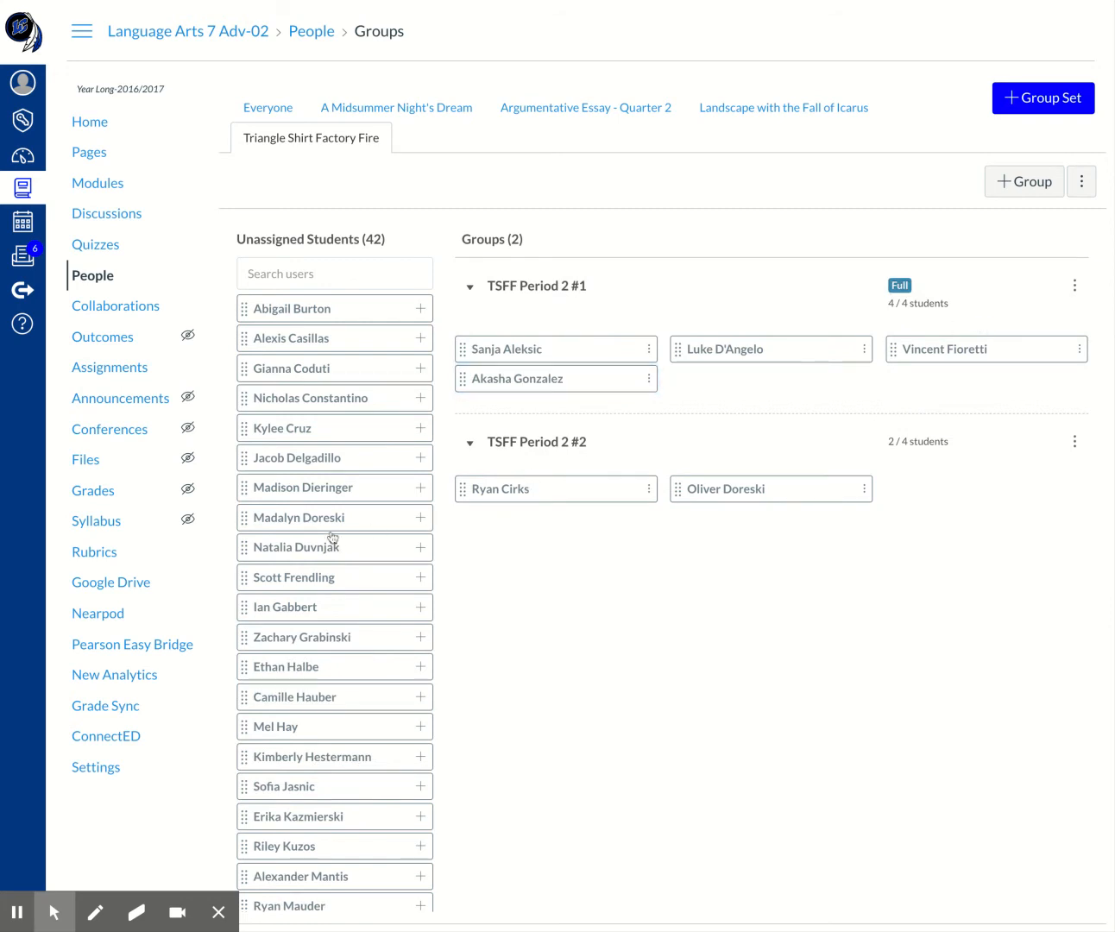
drag(324, 518, 781, 388)
drag(302, 707, 941, 505)
drag(291, 816, 738, 537)
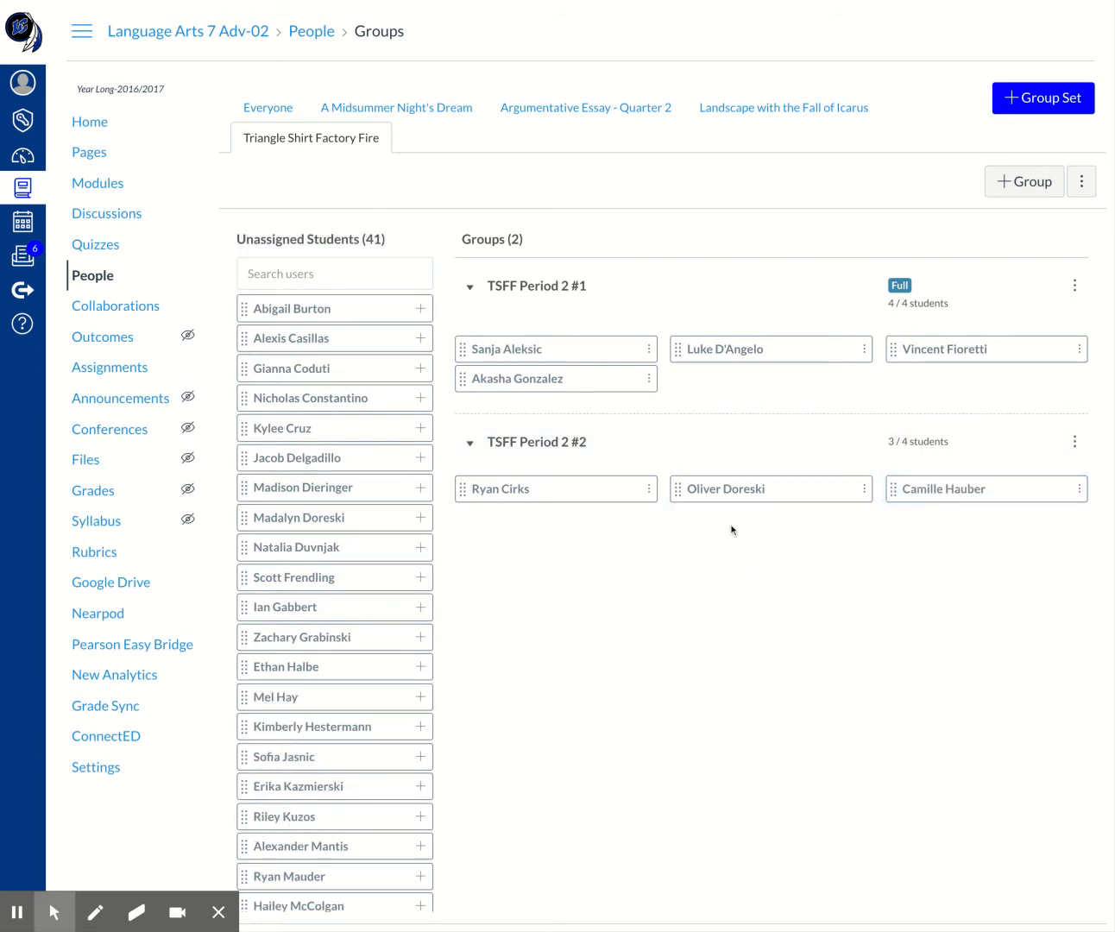
drag(278, 730, 653, 493)
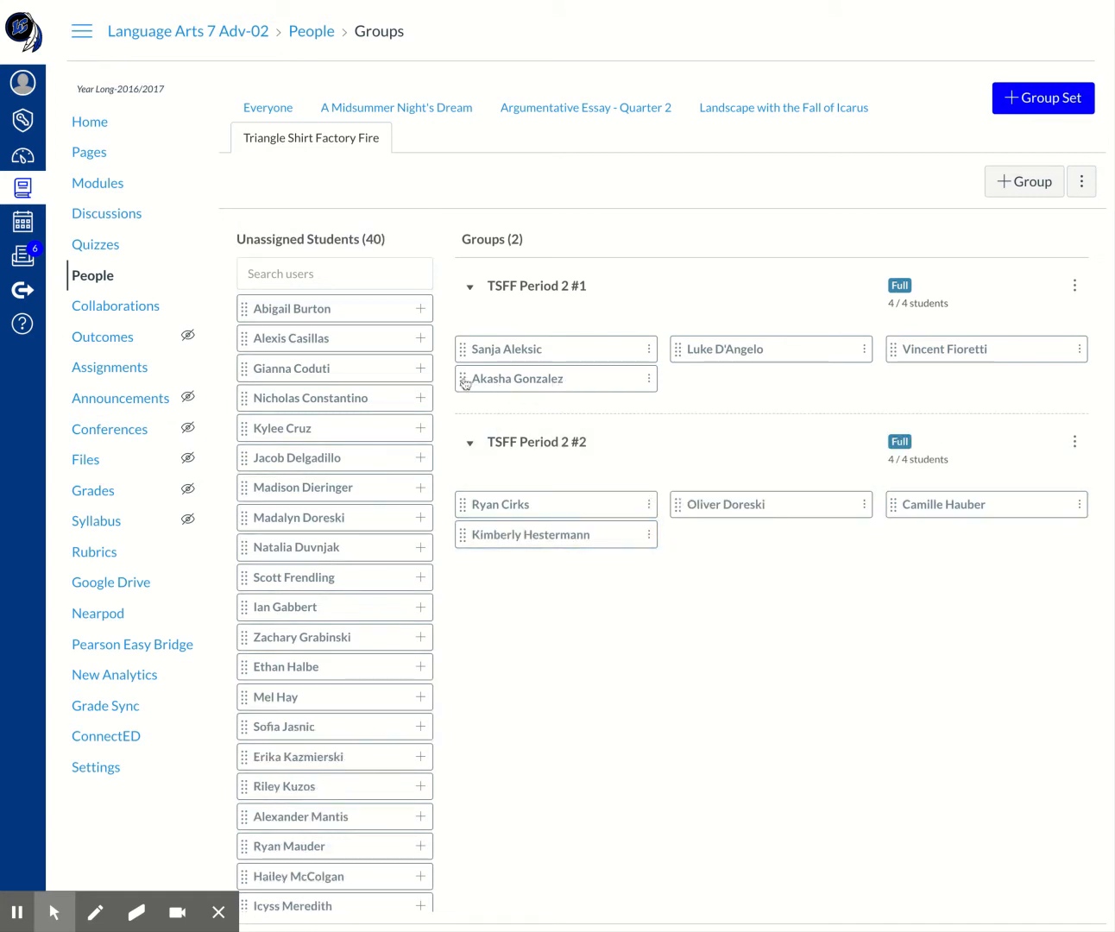
Move the fourth student of TSFF Period 2 #1 back to the unassigned students
drag(465, 383, 329, 467)
drag(462, 380, 248, 576)
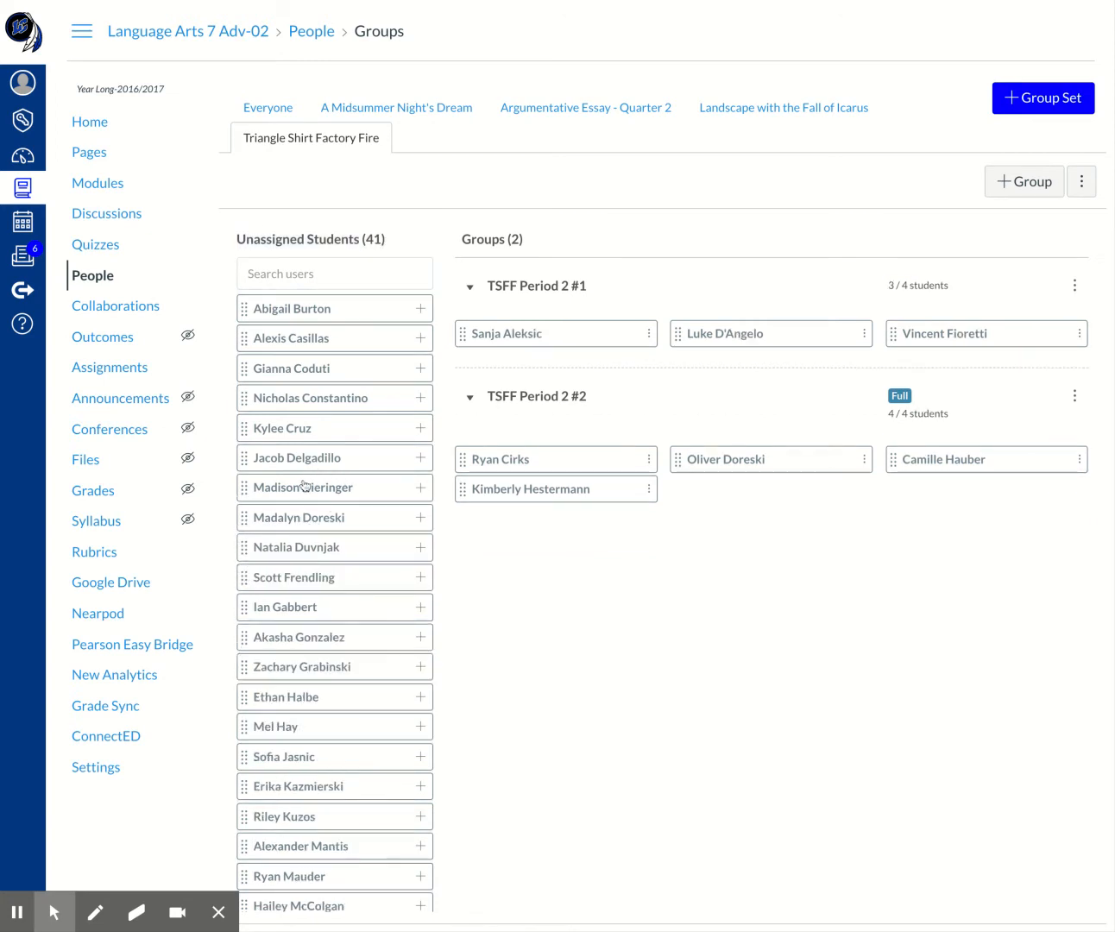
Add another unassigned student to TSFF Period 2 #1, and set its first student and the second student of TSFF Period 2 #2 as leaders
drag(304, 486, 653, 361)
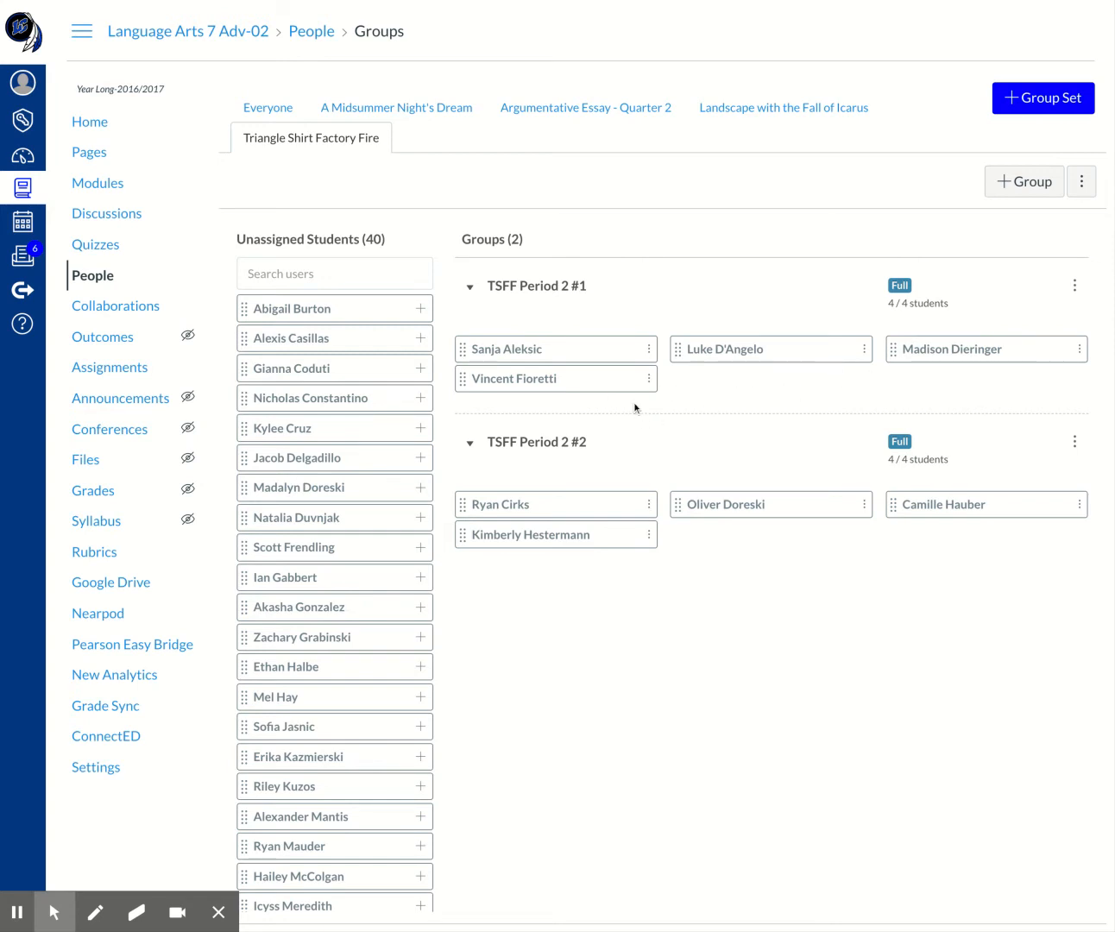
click(649, 354)
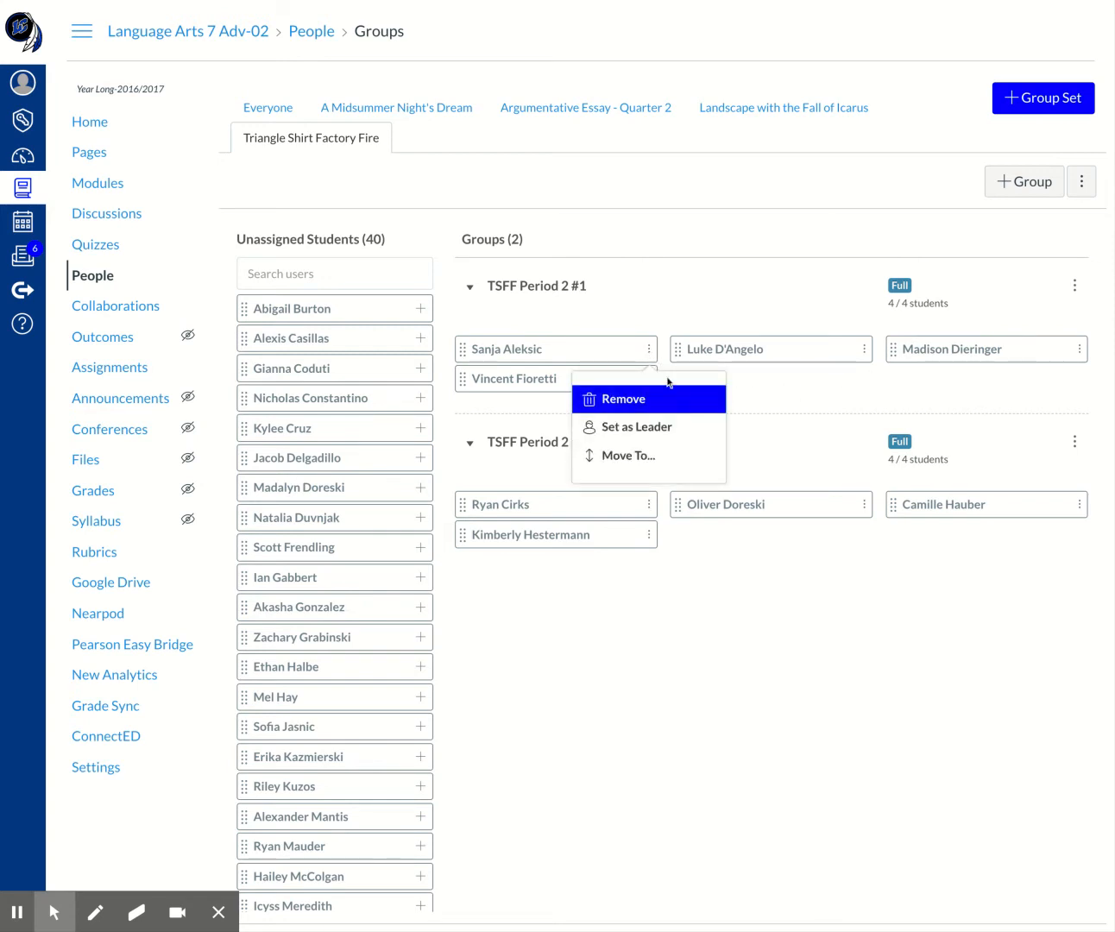
click(677, 429)
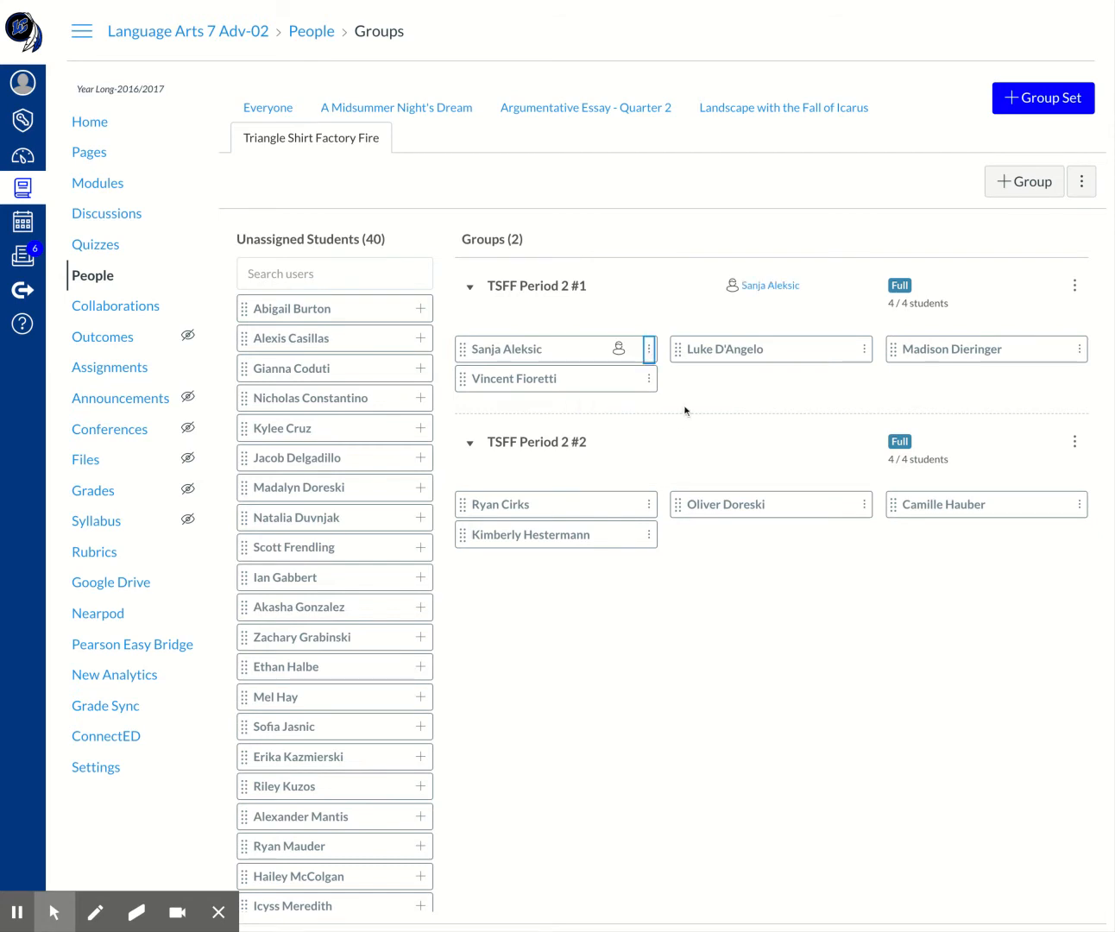
click(864, 505)
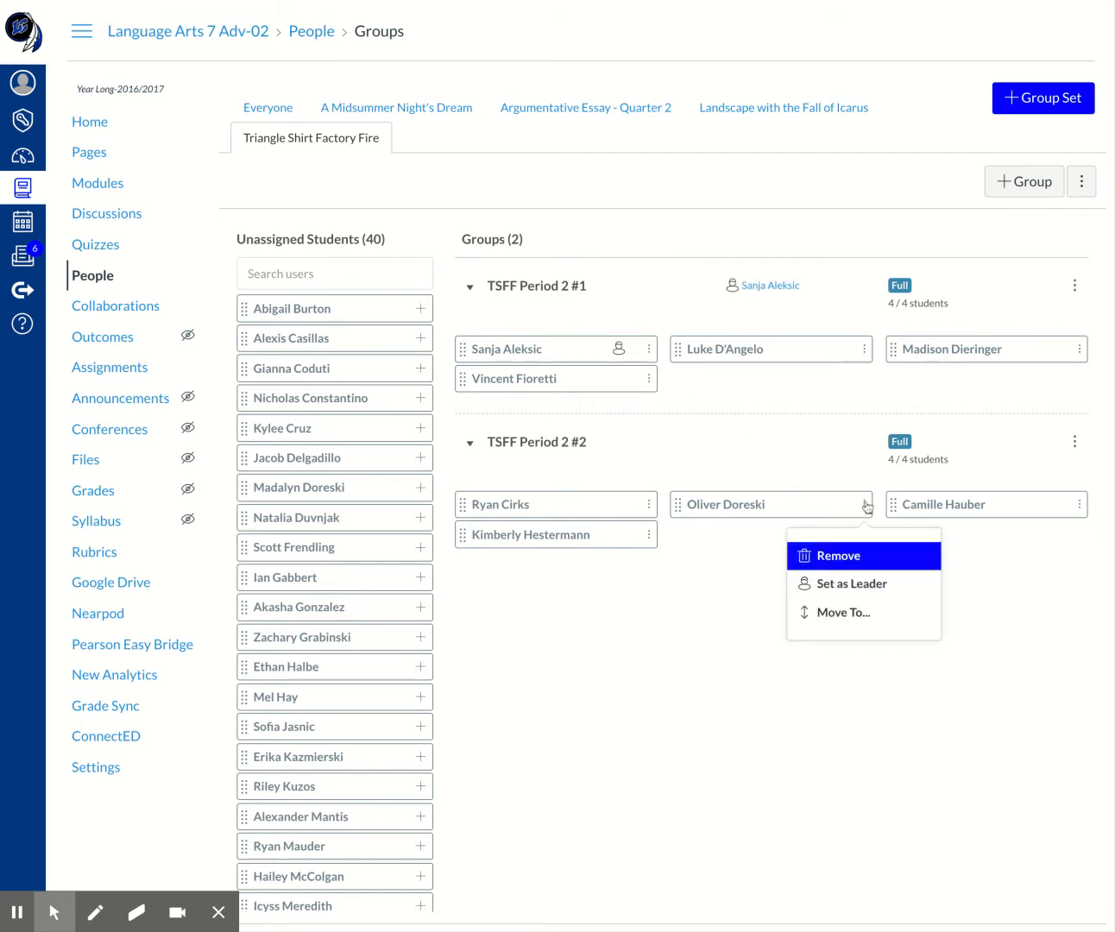
click(886, 584)
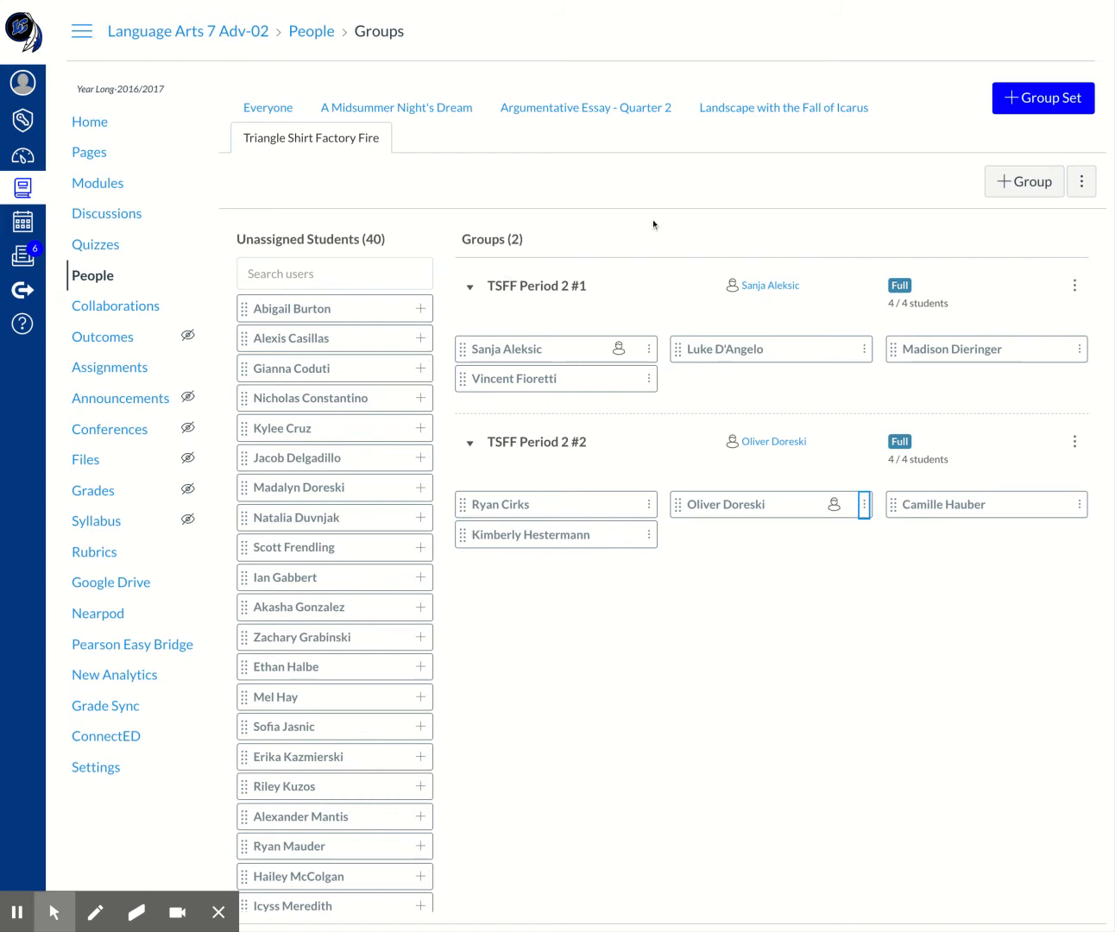
click(1006, 181)
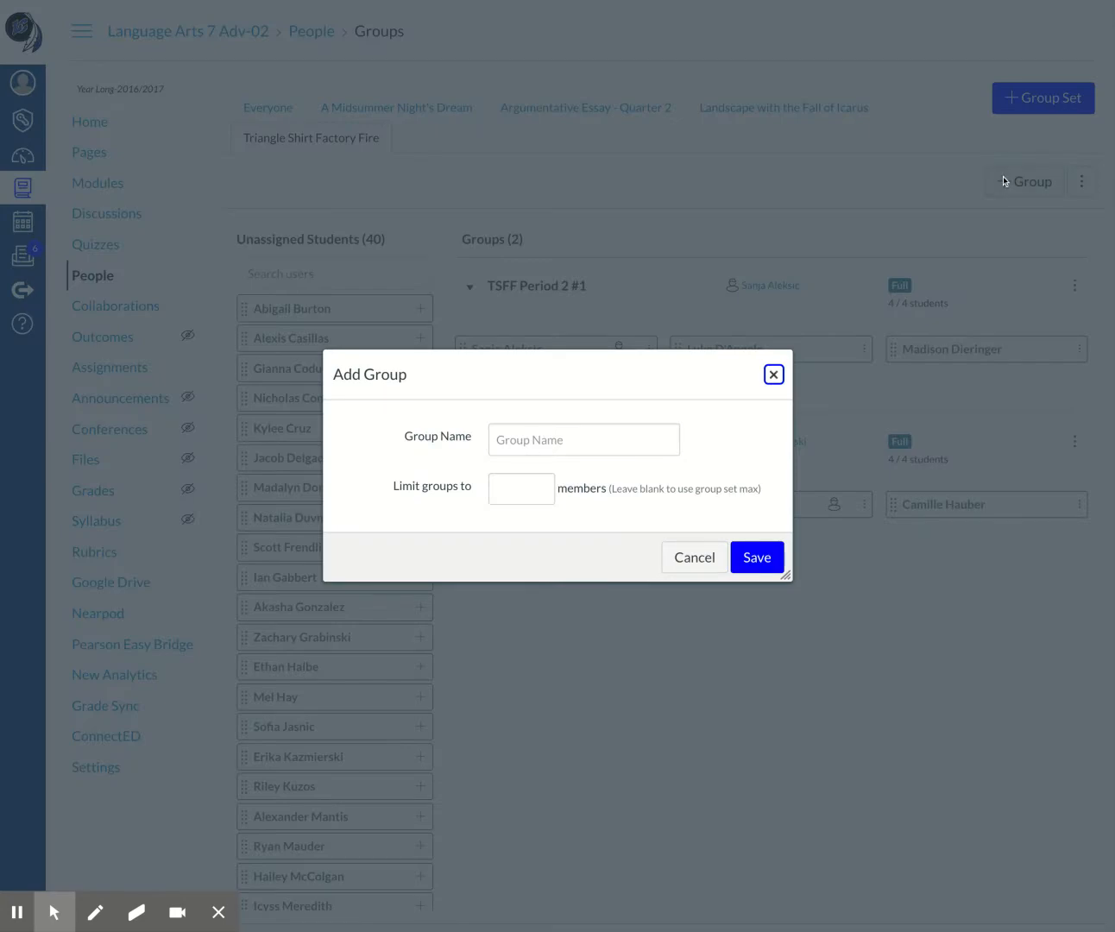
key(Escape)
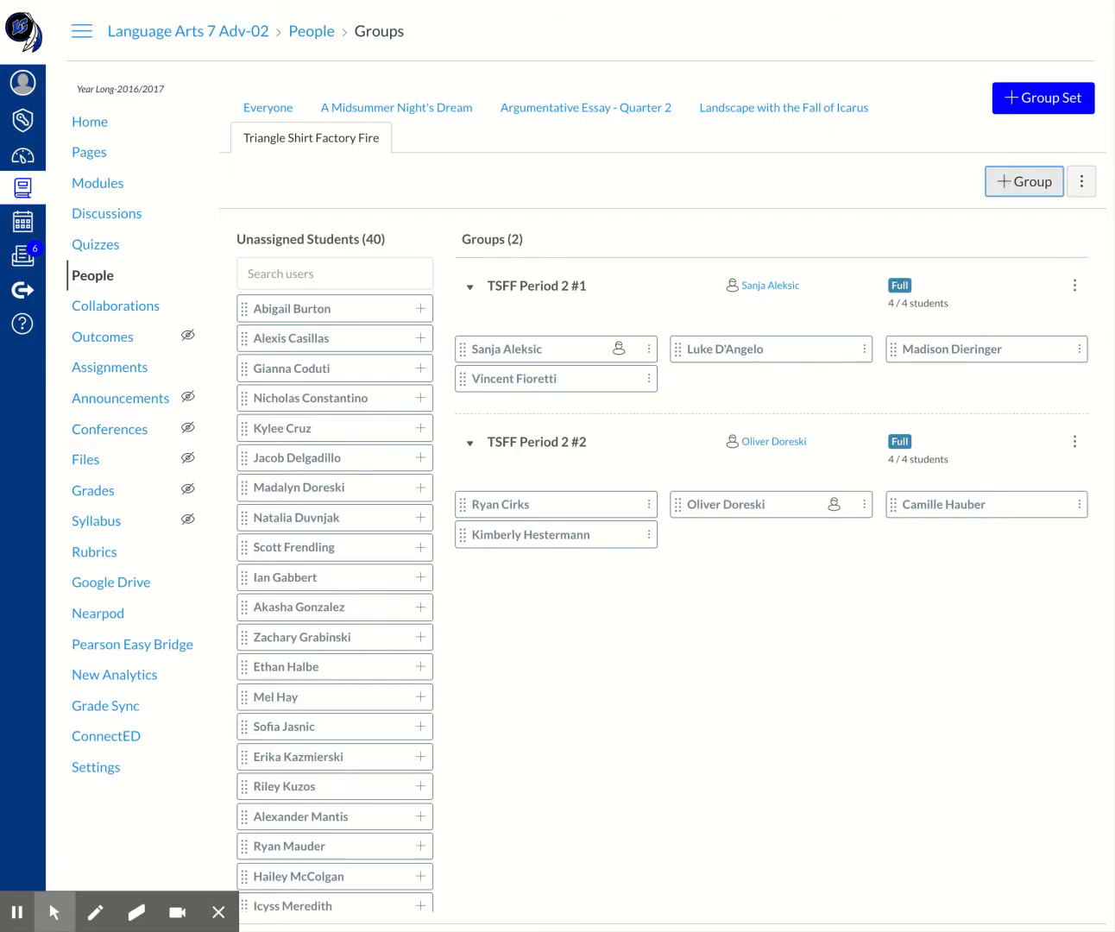
key(space)
key(space)
Add a group named TSFF Period 5 #1 limited to 4 members
click(1023, 179)
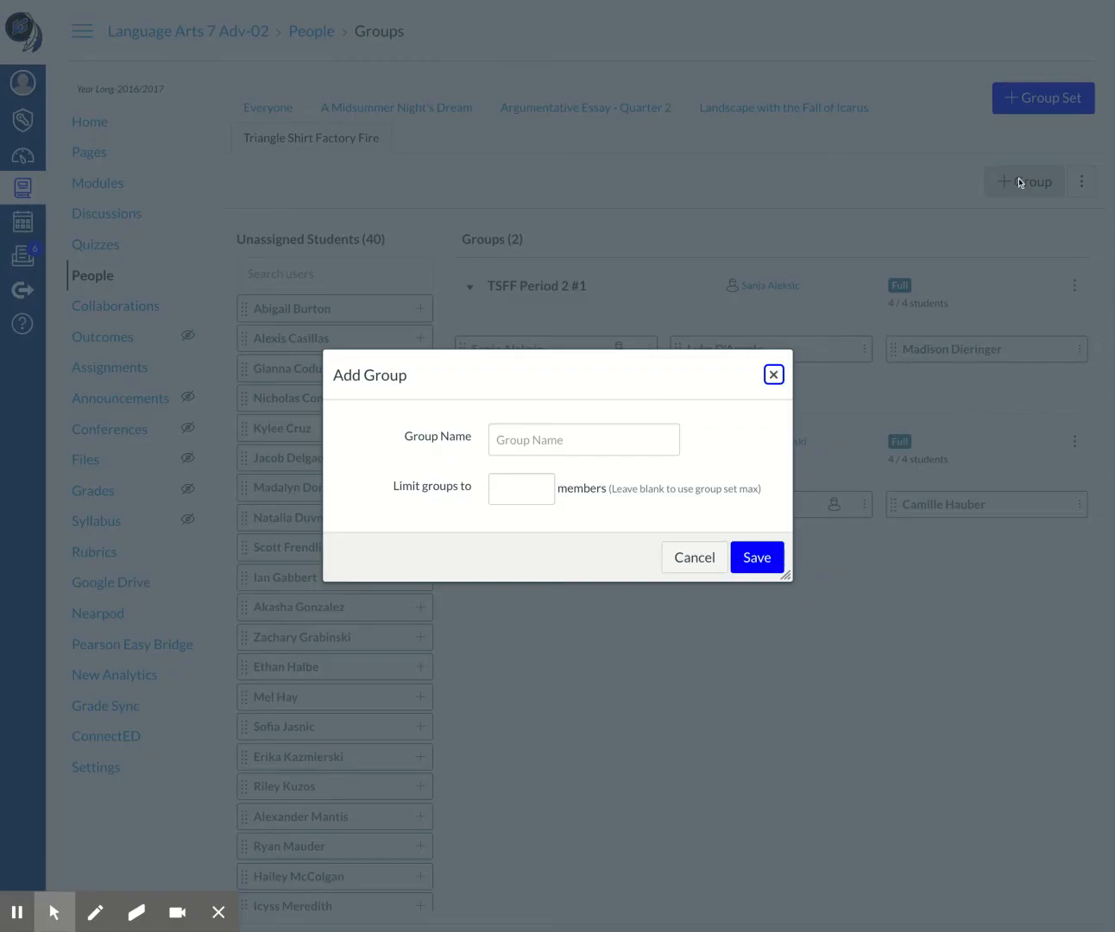
click(579, 435)
text(TS)
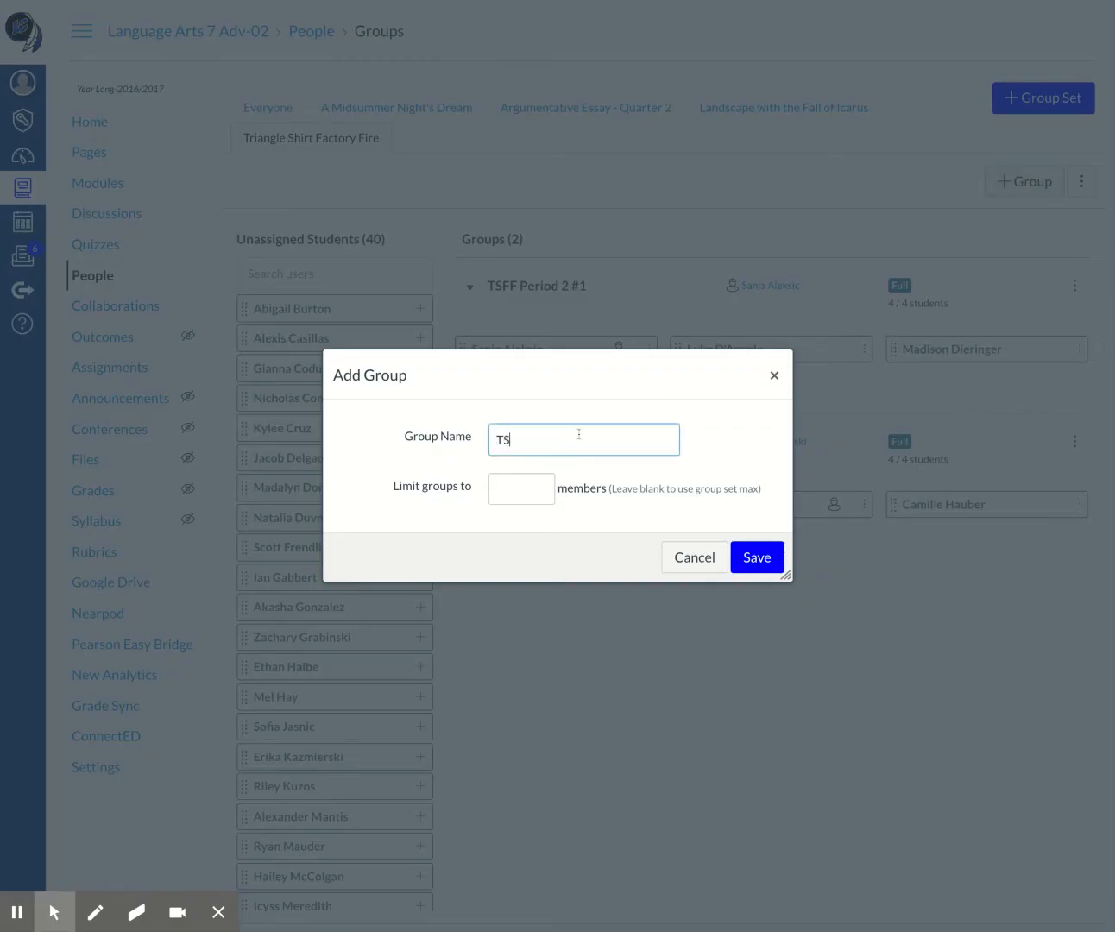
text(FF Period 5 #1)
click(532, 489)
text(4)
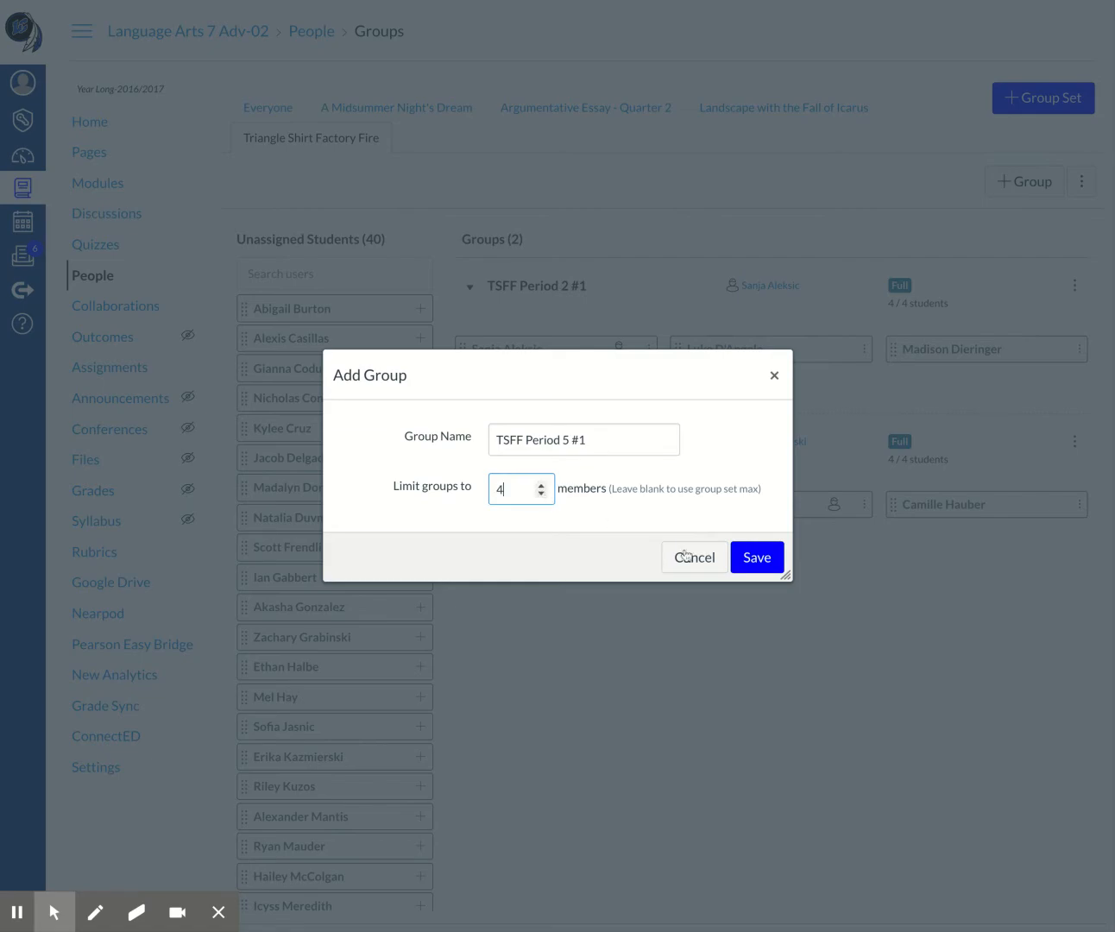
click(756, 558)
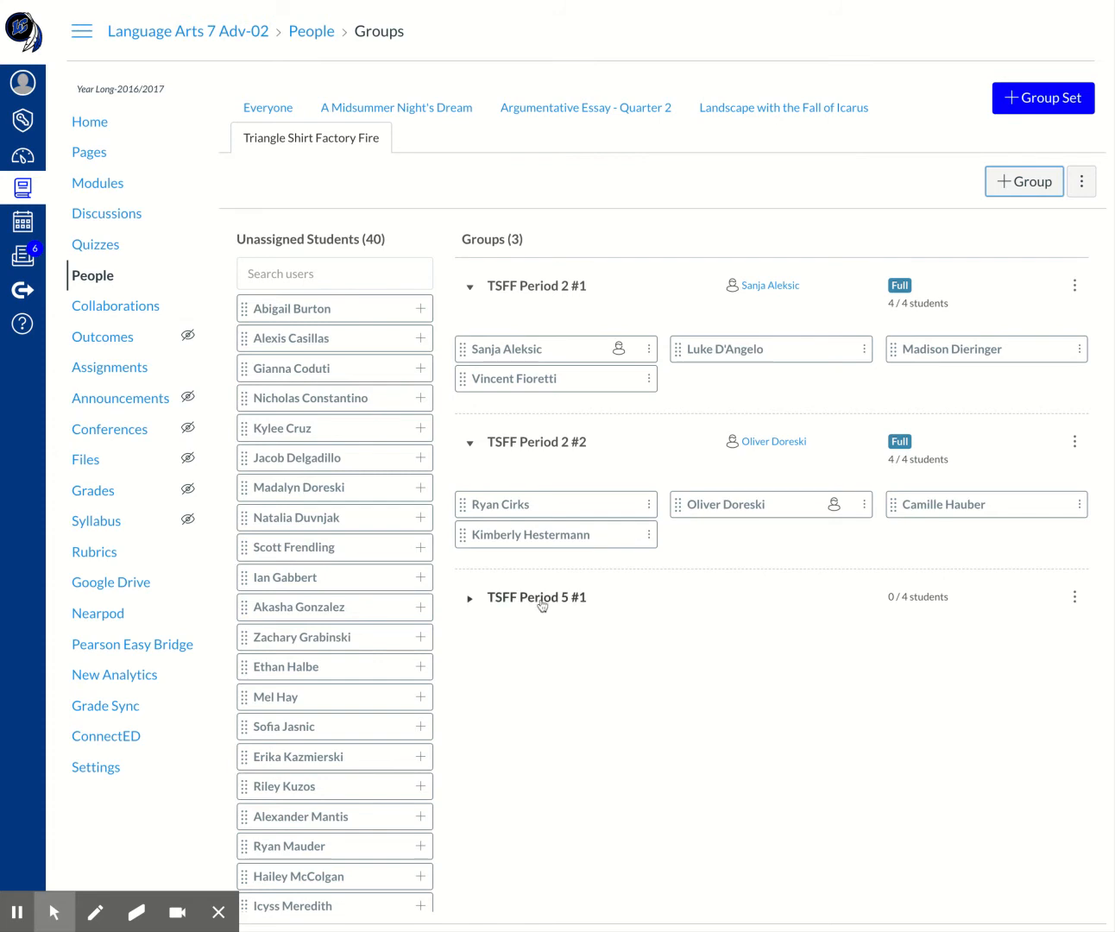
Expand TSFF Period 5 #1 and fill it with four unassigned students
click(471, 599)
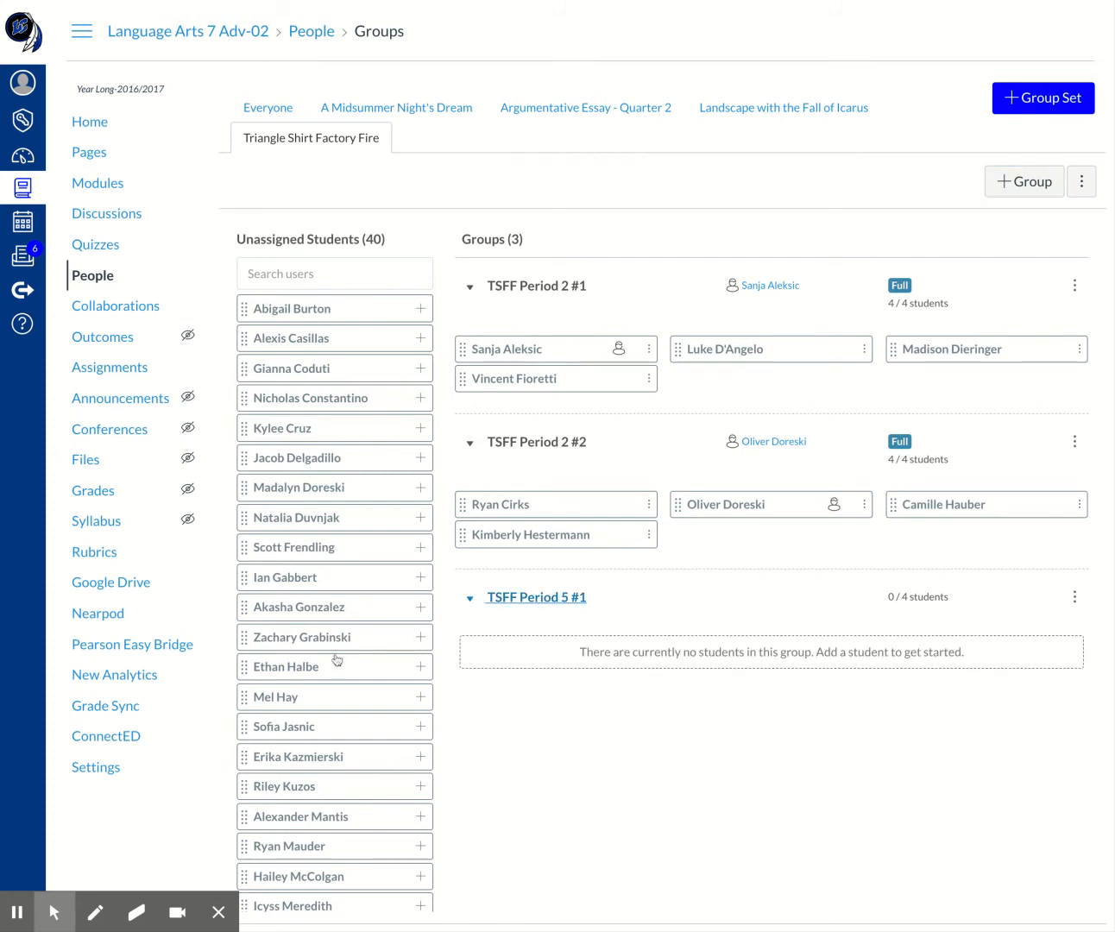
drag(288, 668, 587, 653)
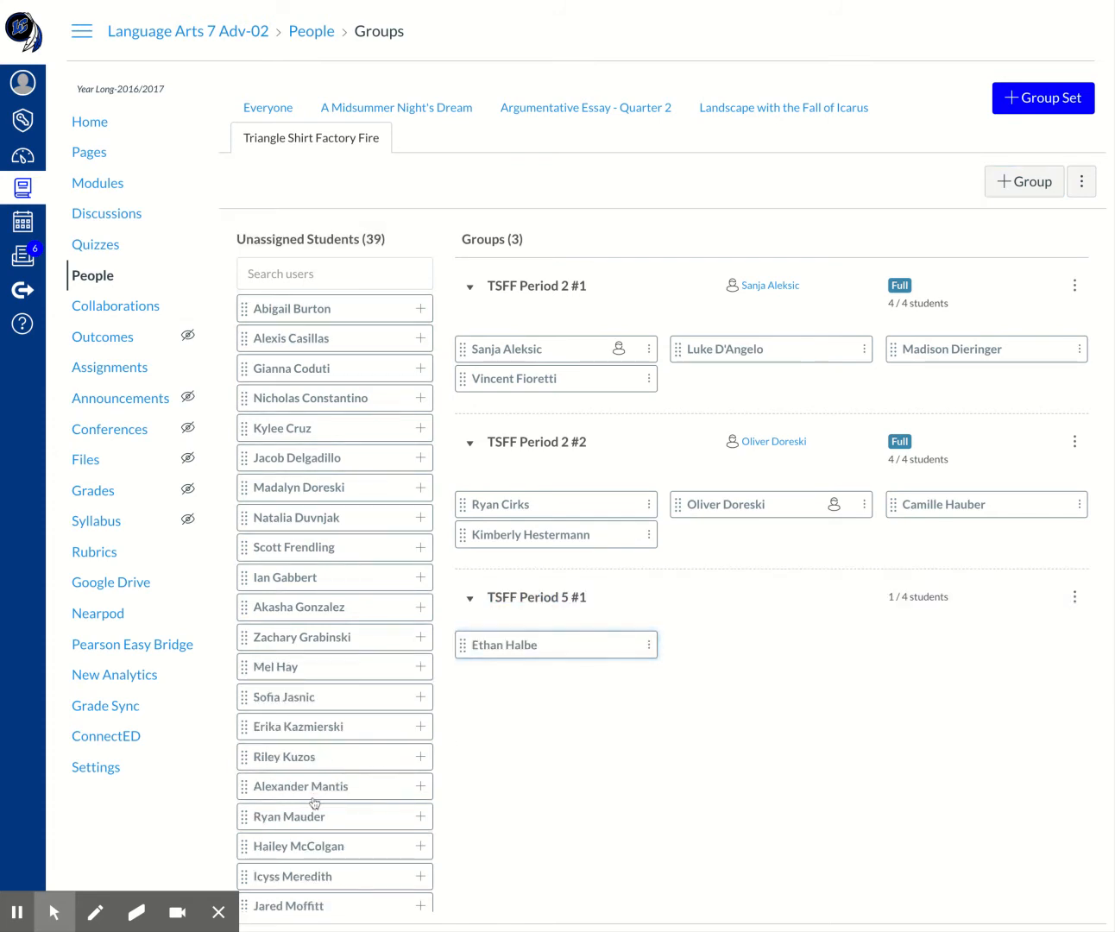
drag(309, 791, 719, 663)
drag(363, 846, 958, 663)
drag(321, 891, 546, 694)
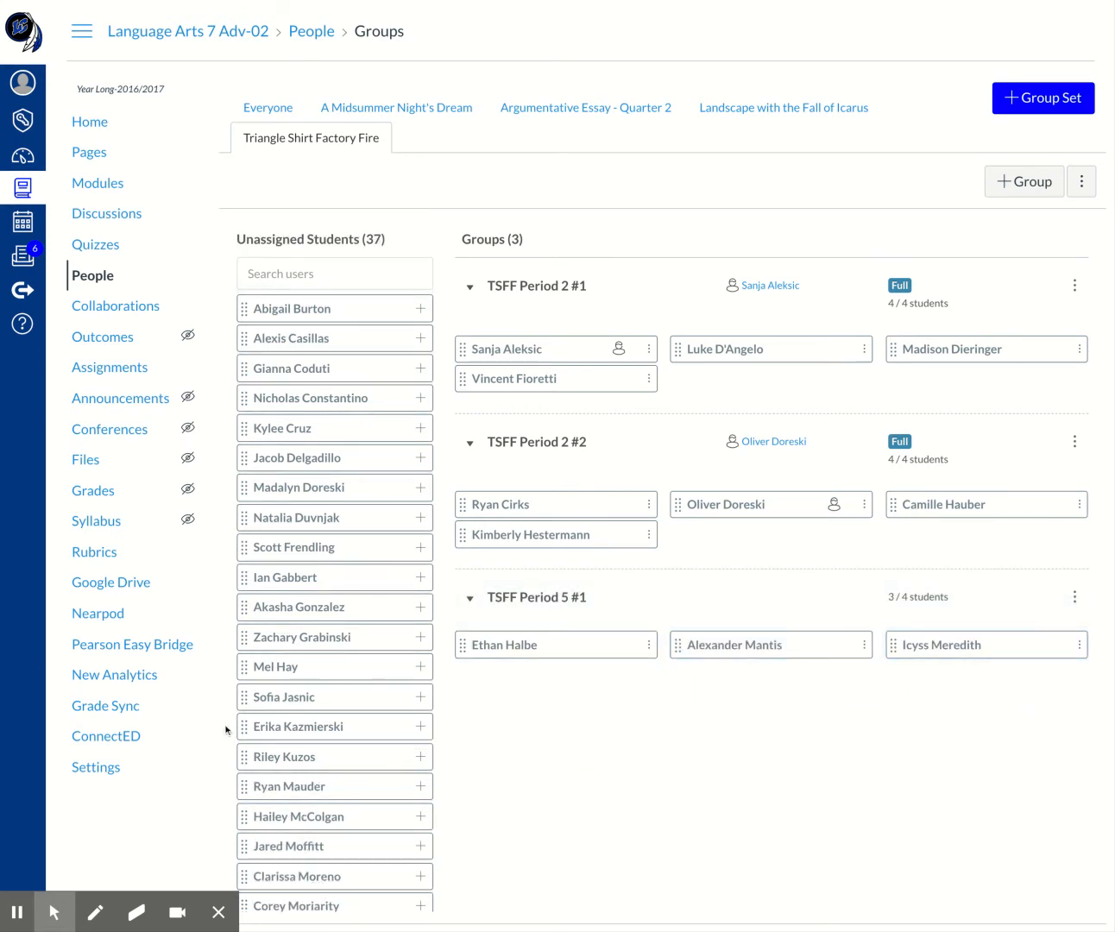
drag(261, 758, 521, 668)
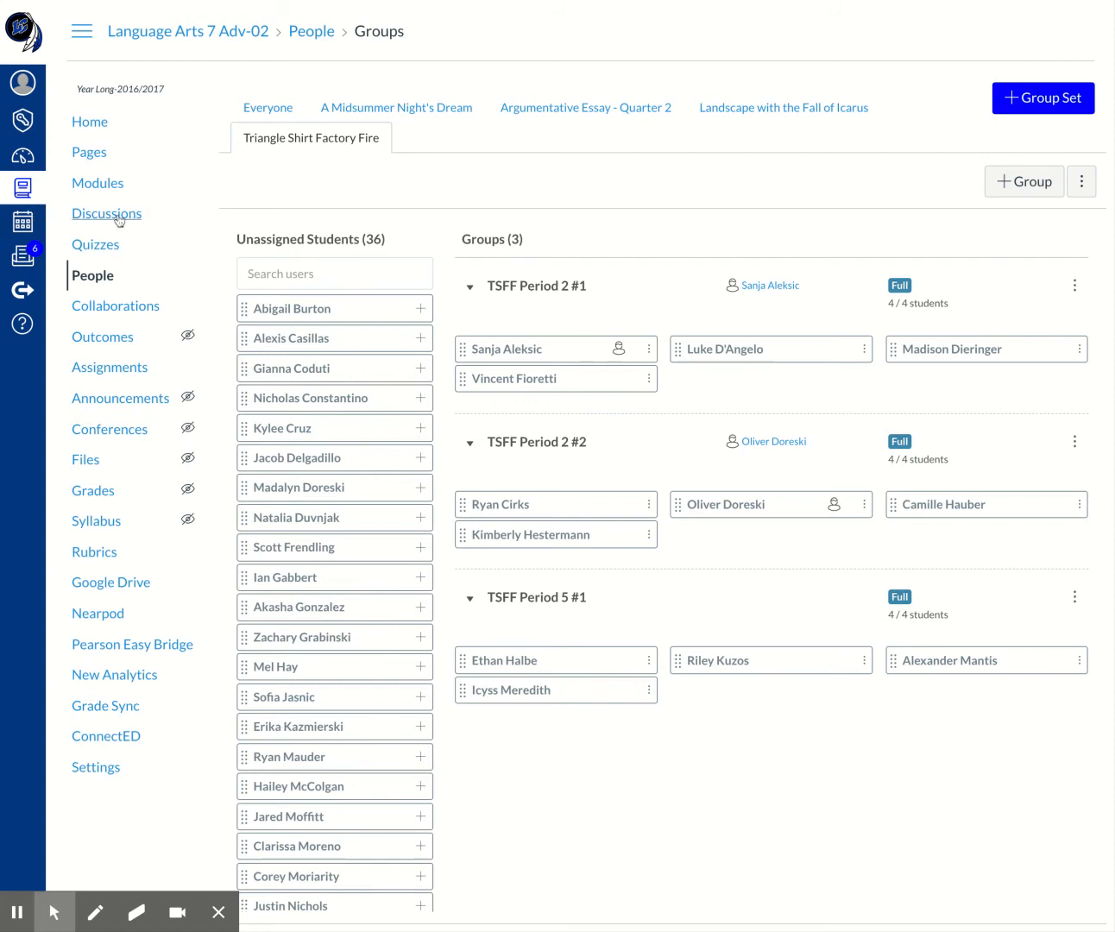
Start a new group set named The Mayans with self sign-up allowed and group members required to be in the same section
click(1022, 102)
click(616, 339)
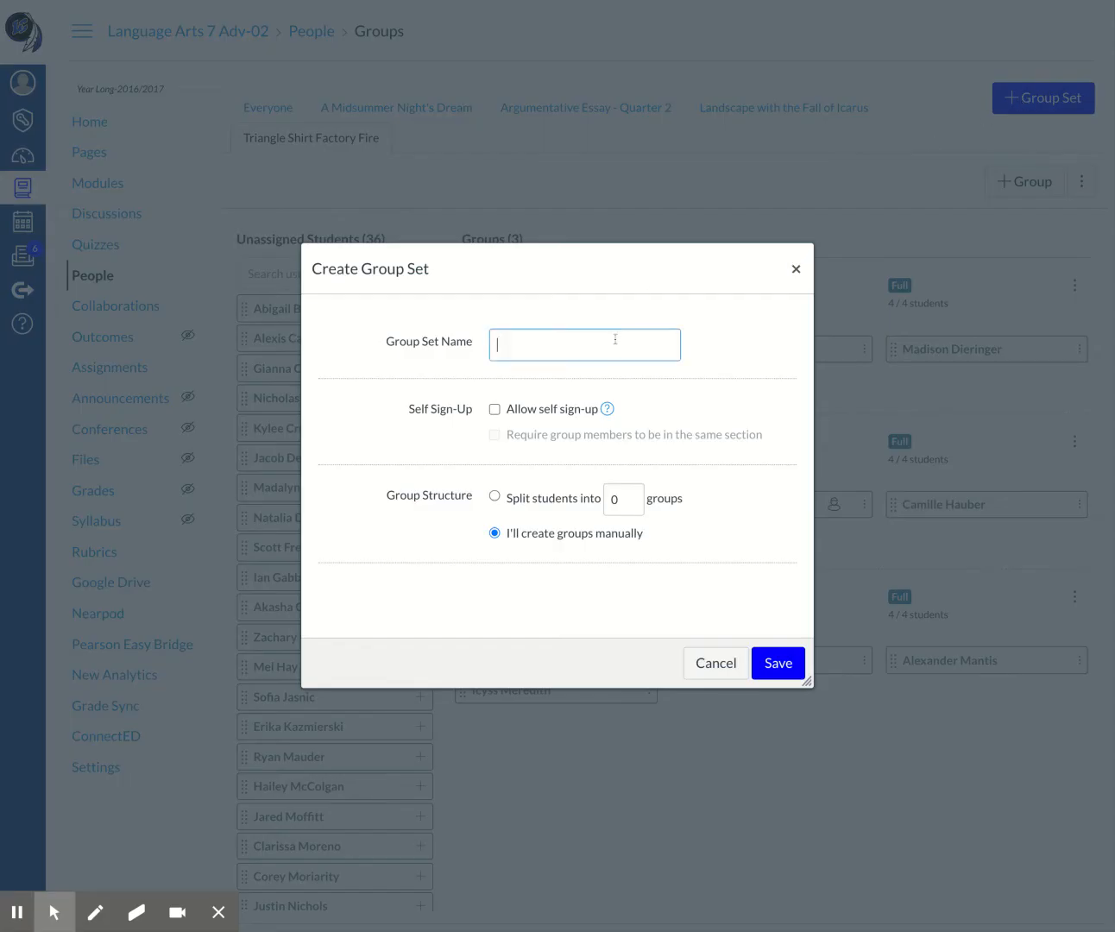
text(The Mayans)
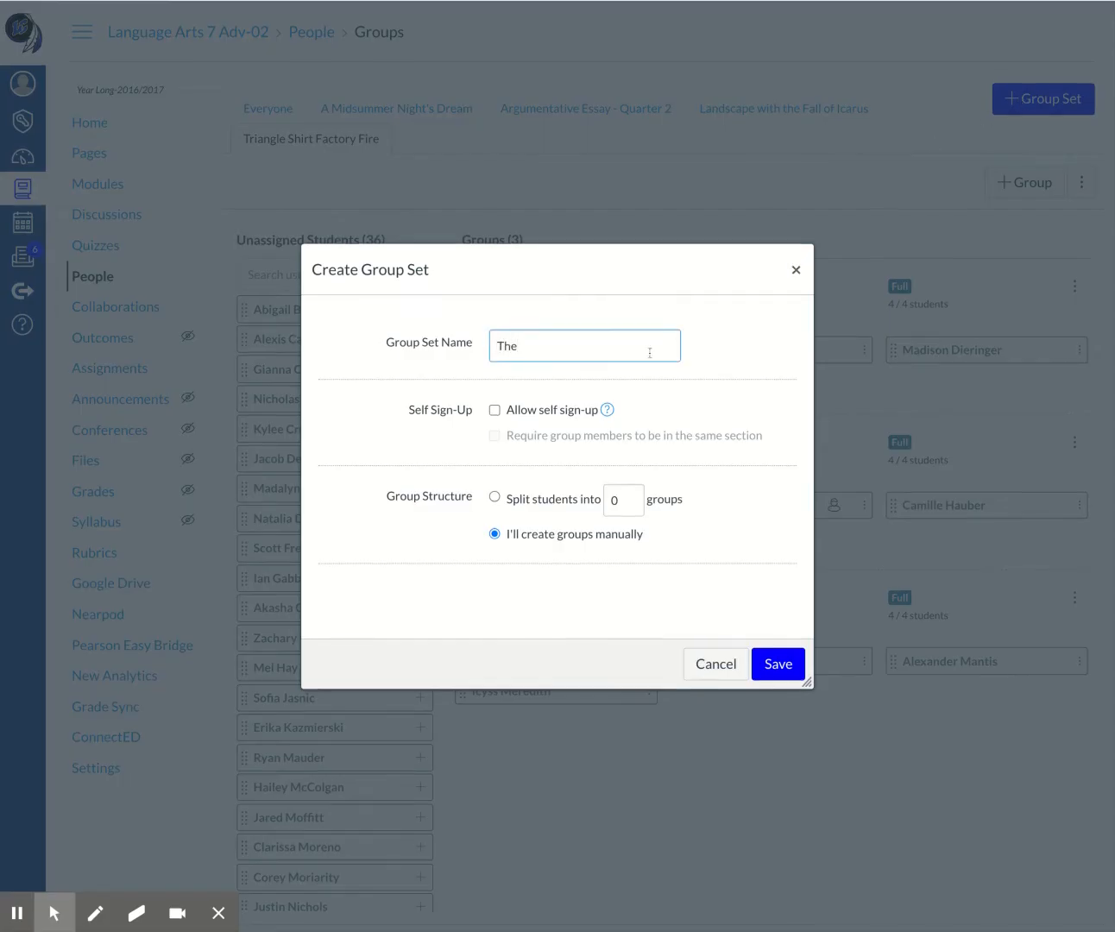
click(495, 410)
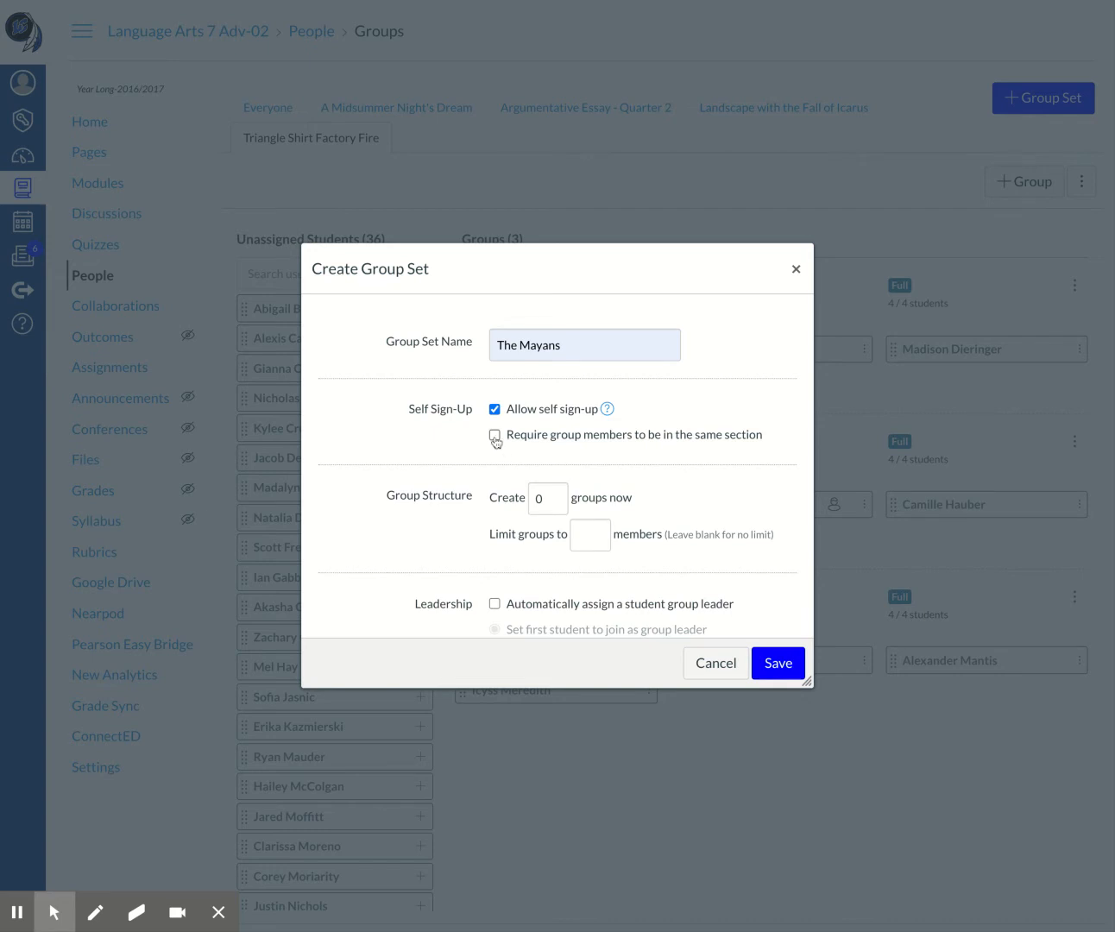
click(494, 436)
Set the group structure to create 6 groups now, each limited to 4 members
double_click(554, 496)
click(553, 496)
click(553, 496)
click(554, 495)
click(553, 495)
double_click(597, 530)
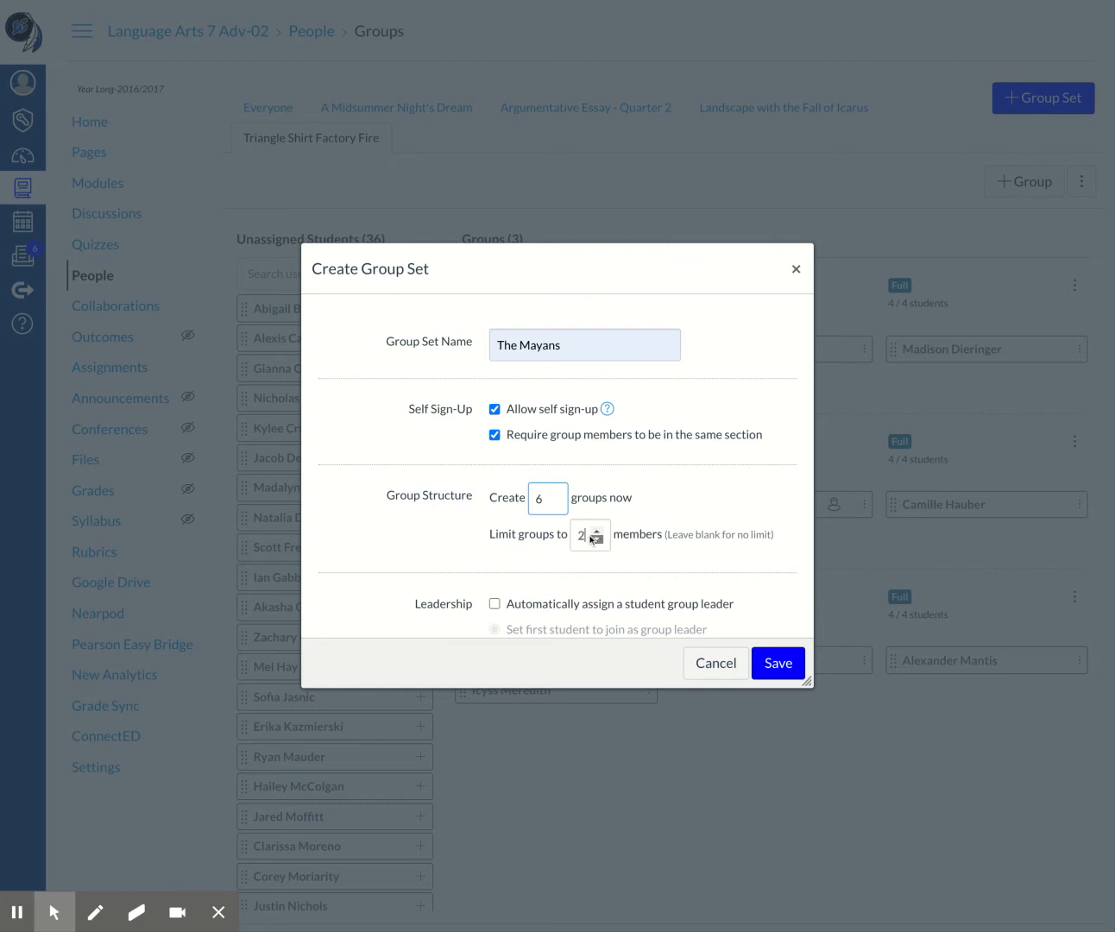
click(596, 531)
click(595, 530)
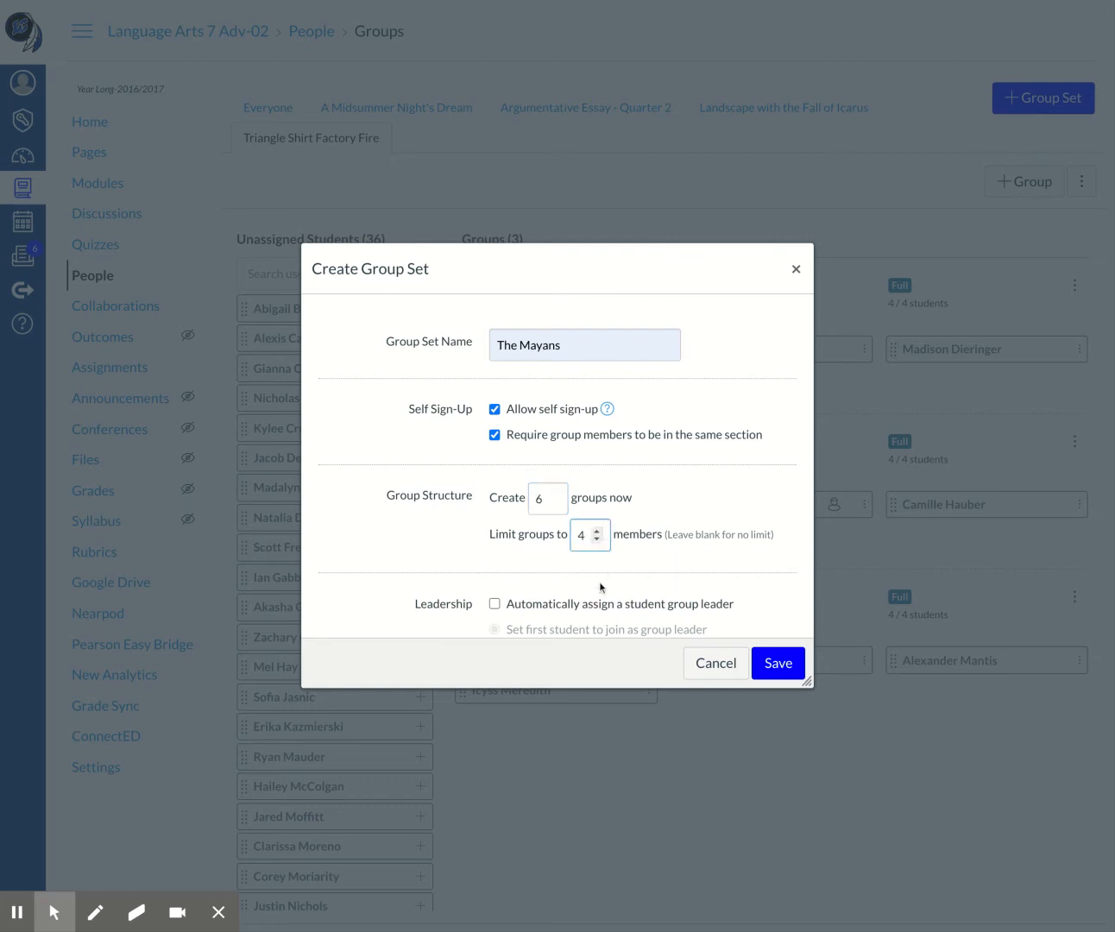
Enable automatic leader assignment with a random student as group leader, and save the group set
scroll(609, 581, down, 1)
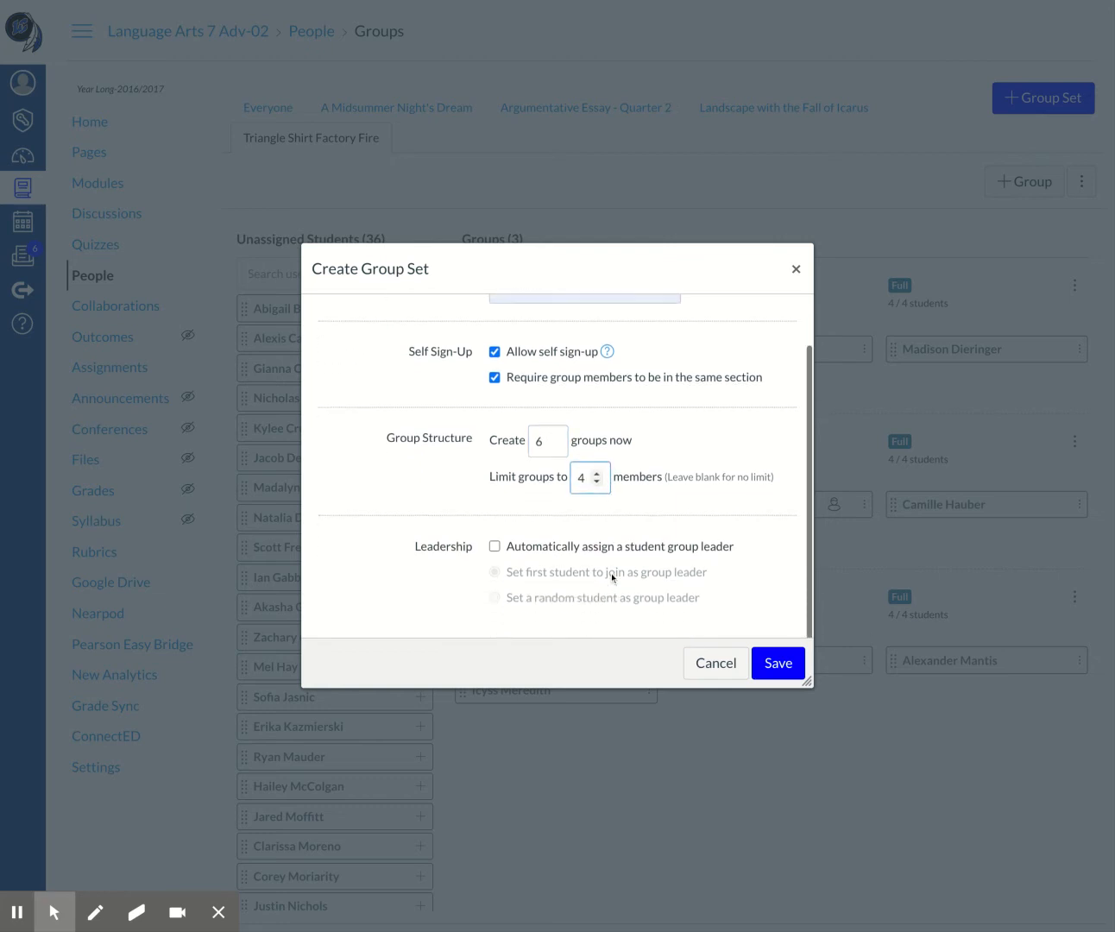
click(496, 547)
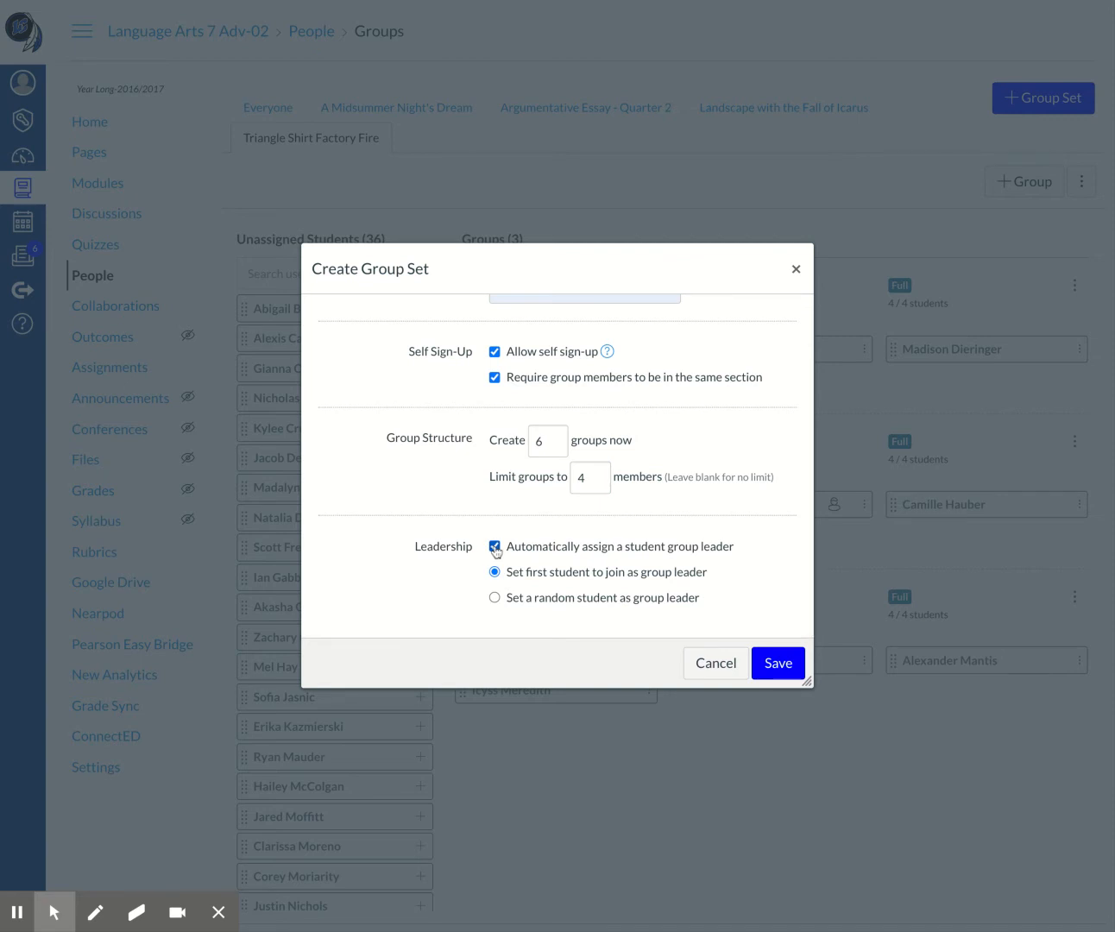
click(495, 598)
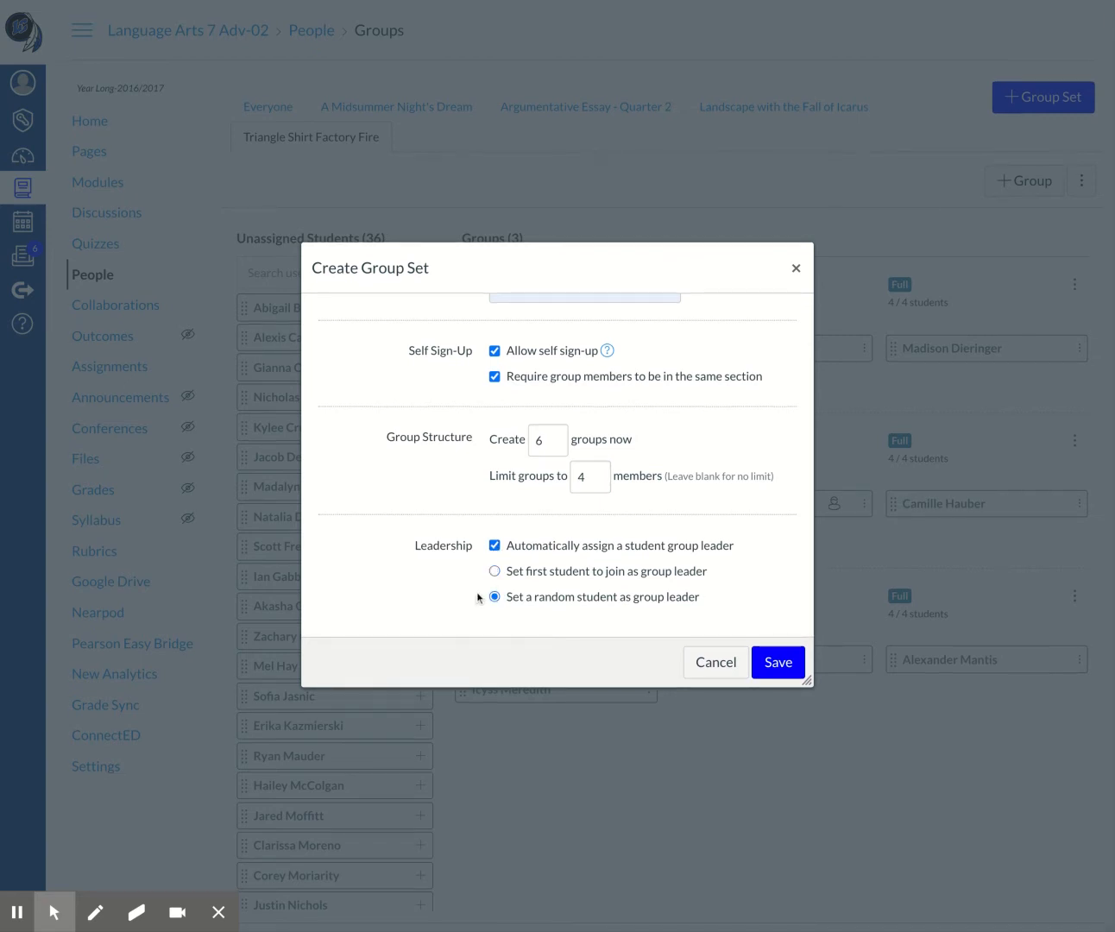
click(779, 663)
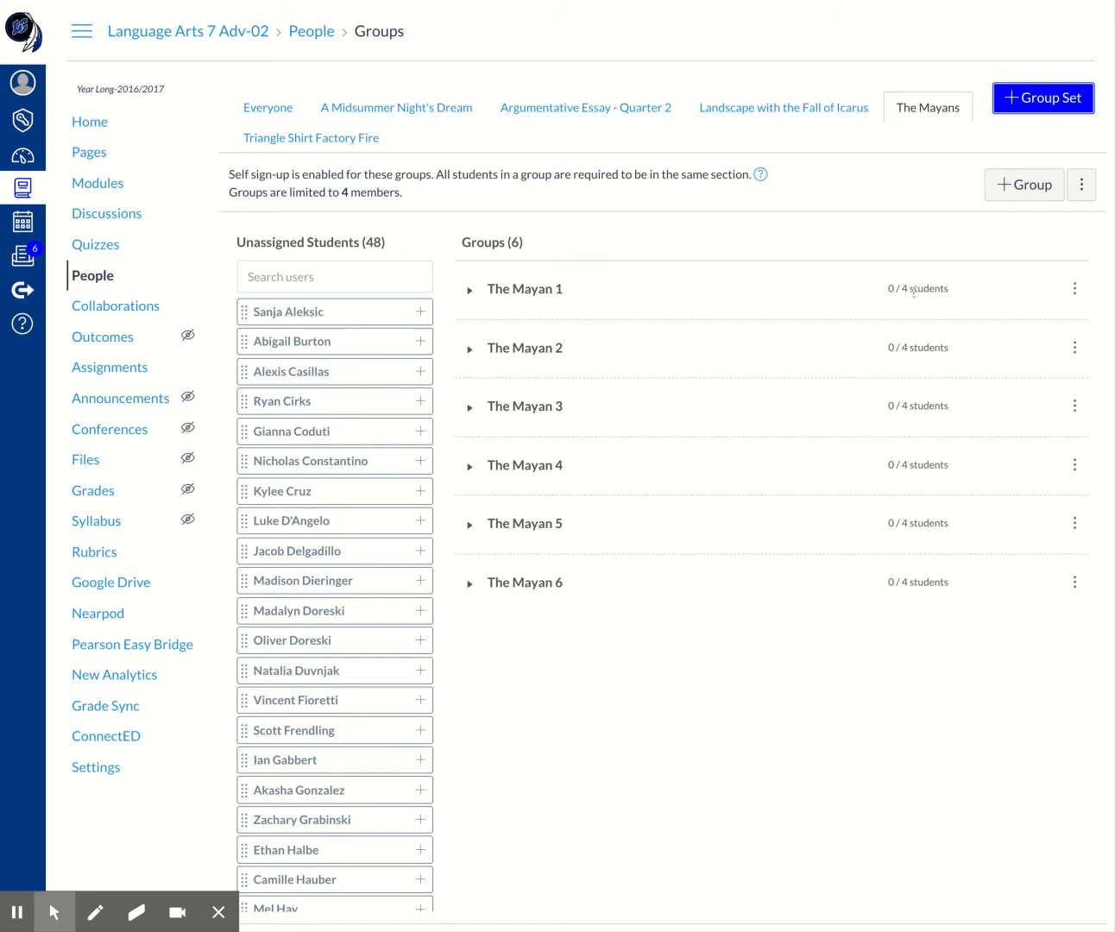
Visit the group homepage of The Mayan 1
click(1074, 290)
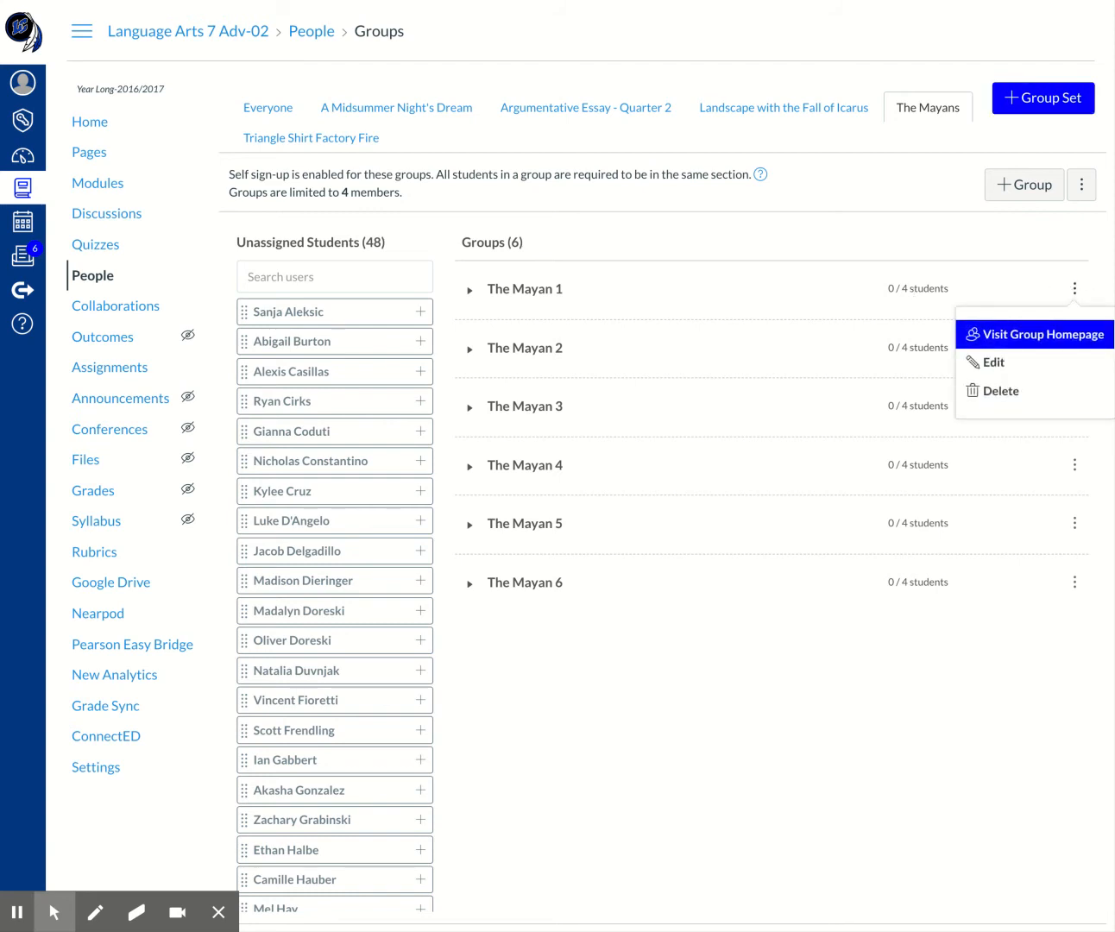
key(Escape)
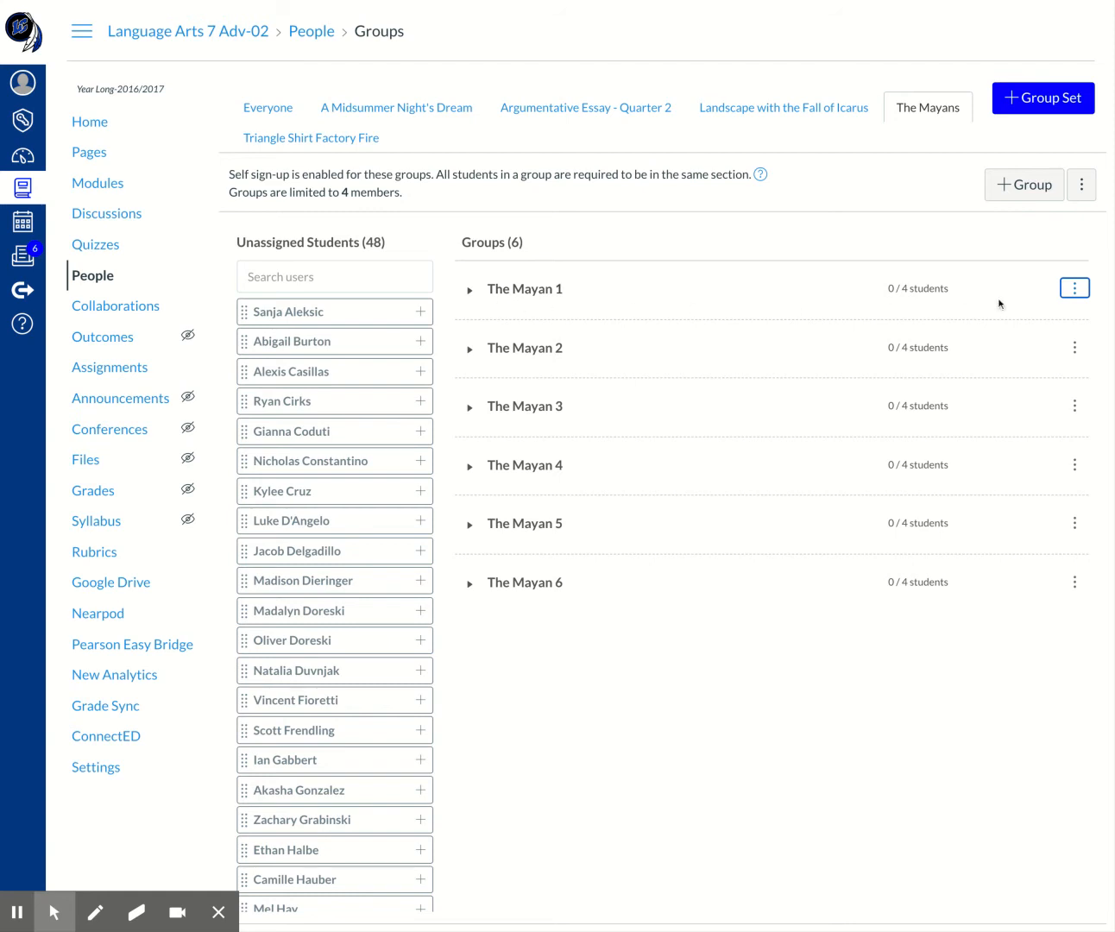
click(1076, 293)
click(1012, 339)
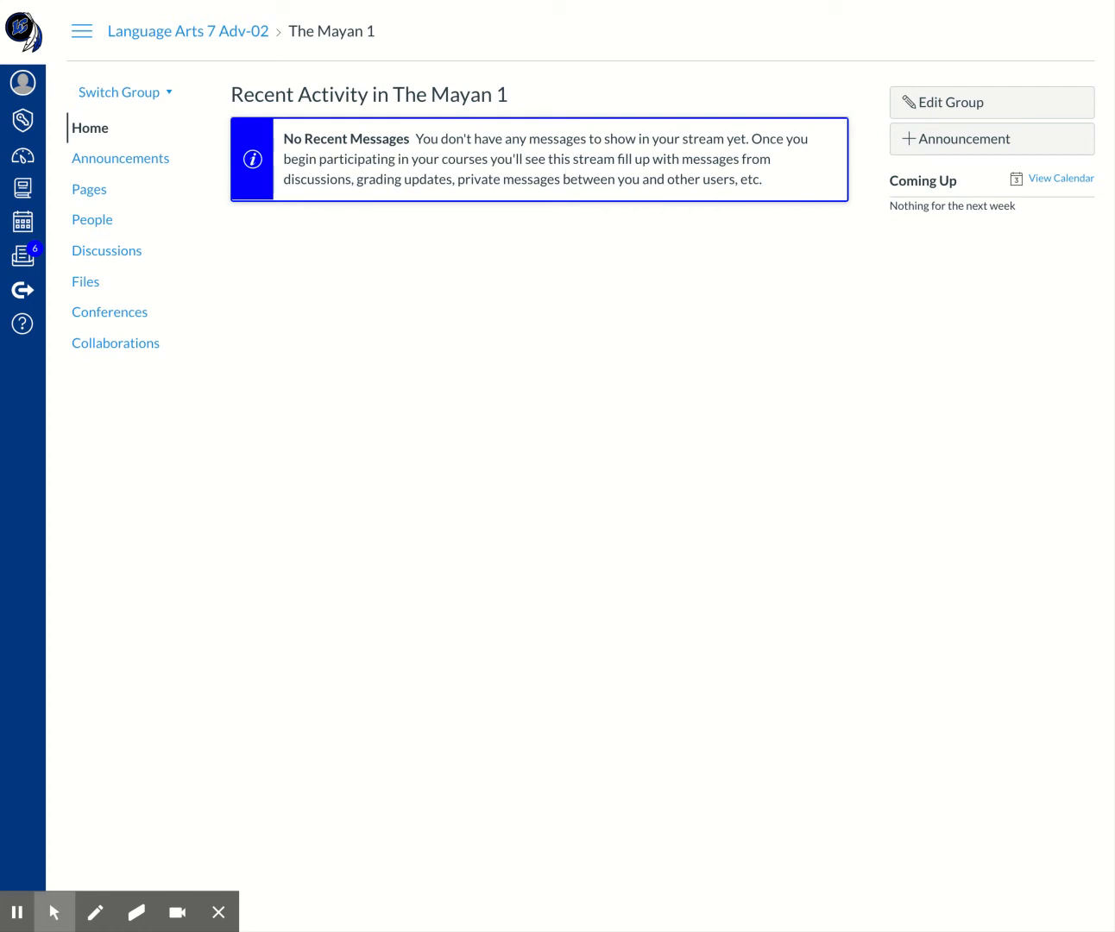
View the group's Pages area and examine the options for starting a new collaboration
click(99, 193)
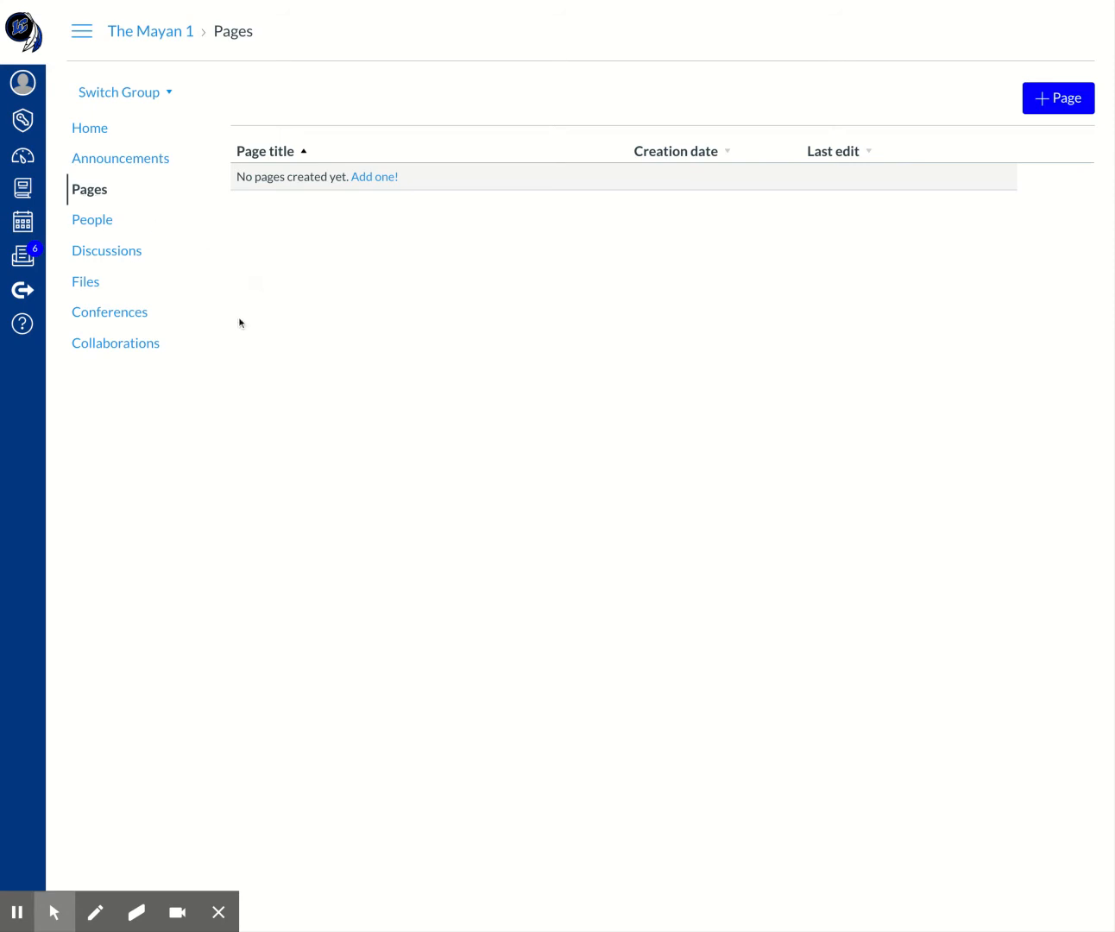
click(126, 348)
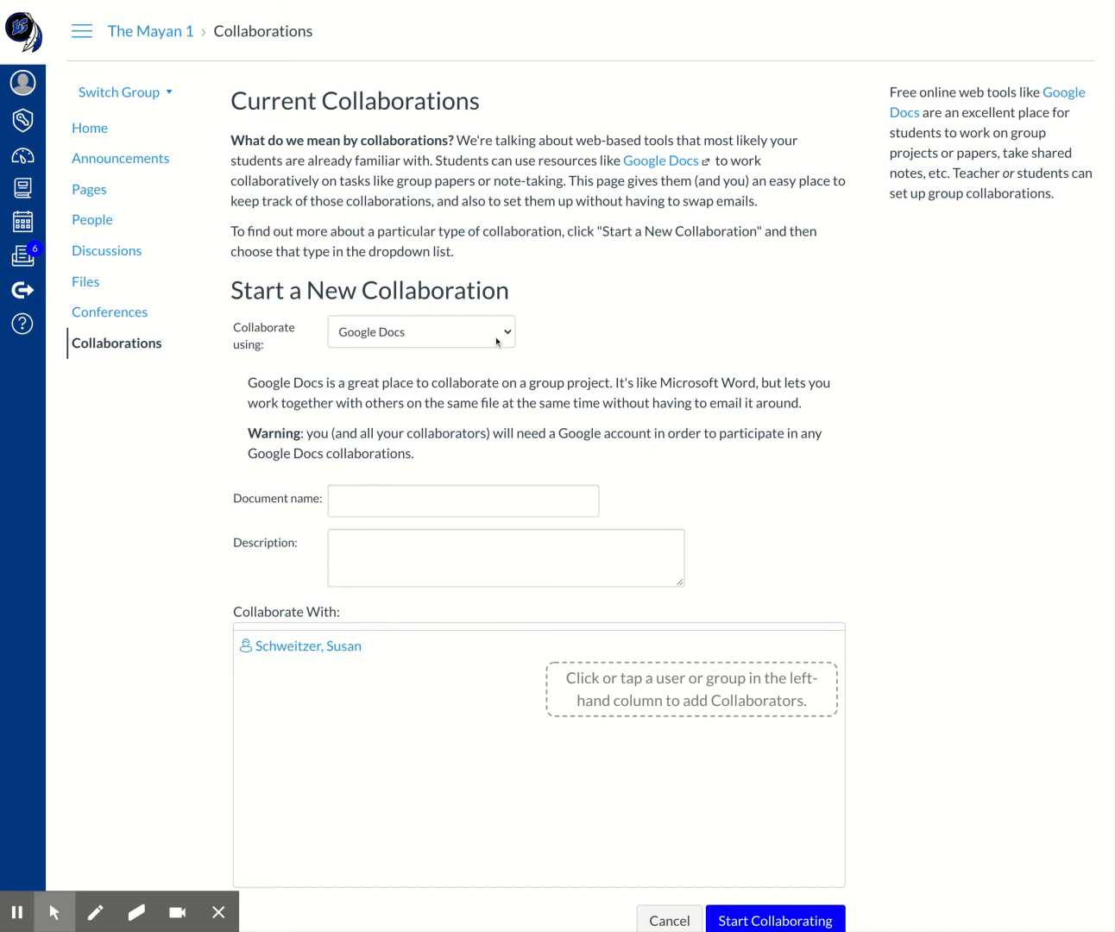
scroll(497, 342, down, 1)
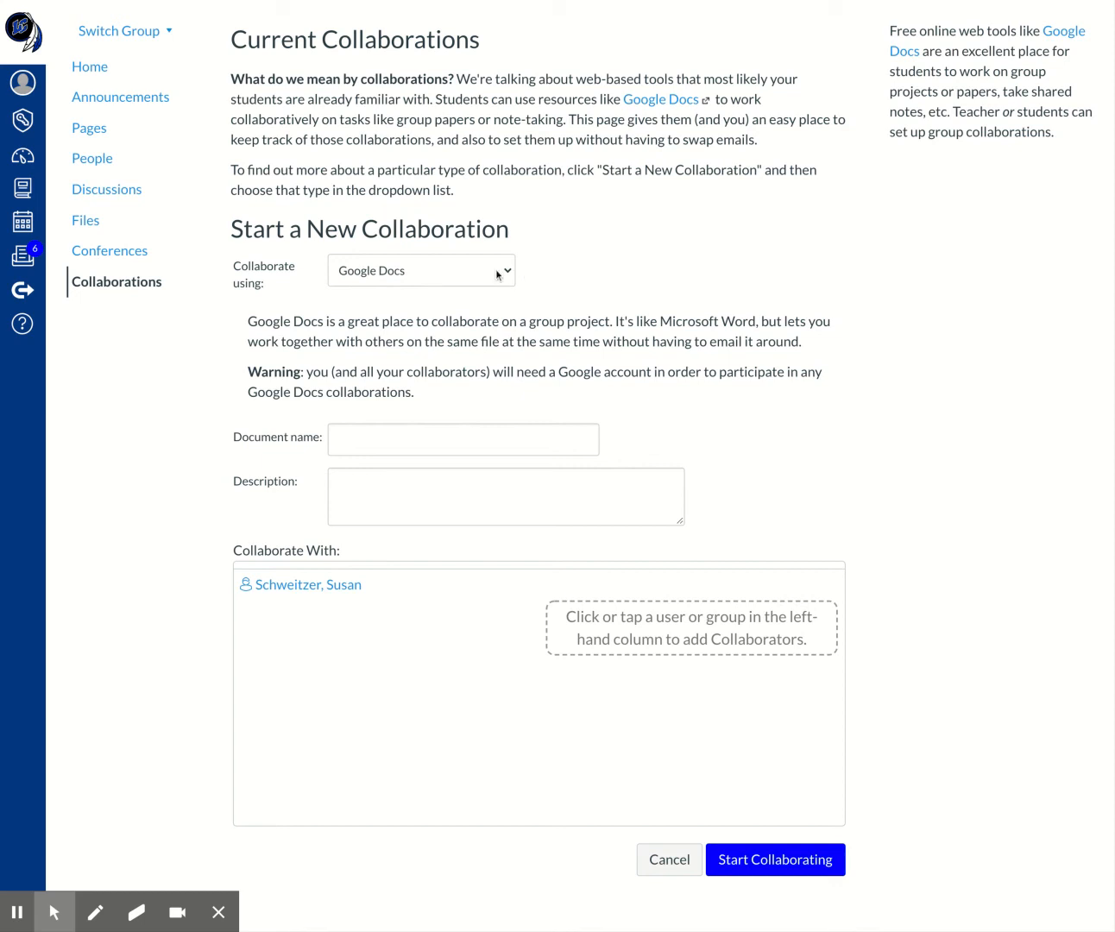
scroll(498, 274, up, 2)
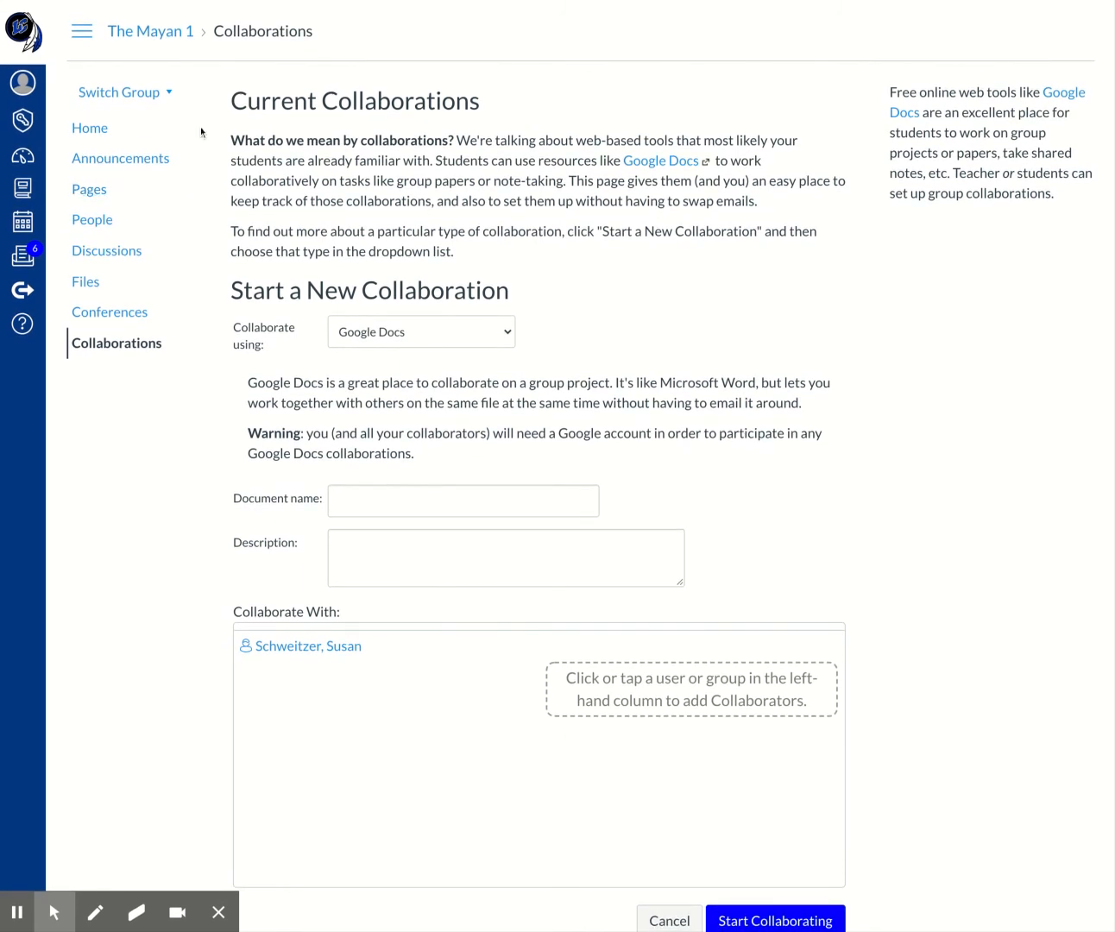
Return to the Language Arts 7 Adv-02 course and open The Mayans group set among its people
click(139, 34)
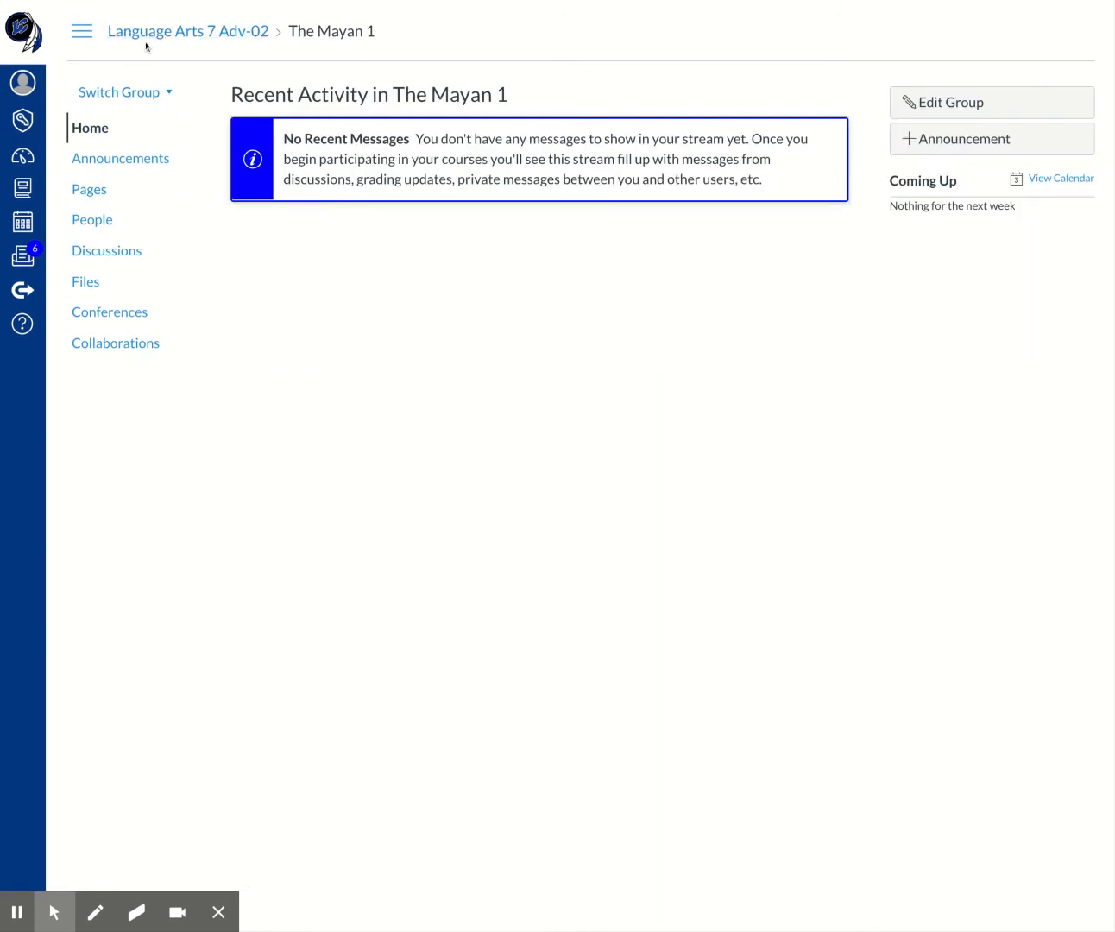
click(146, 38)
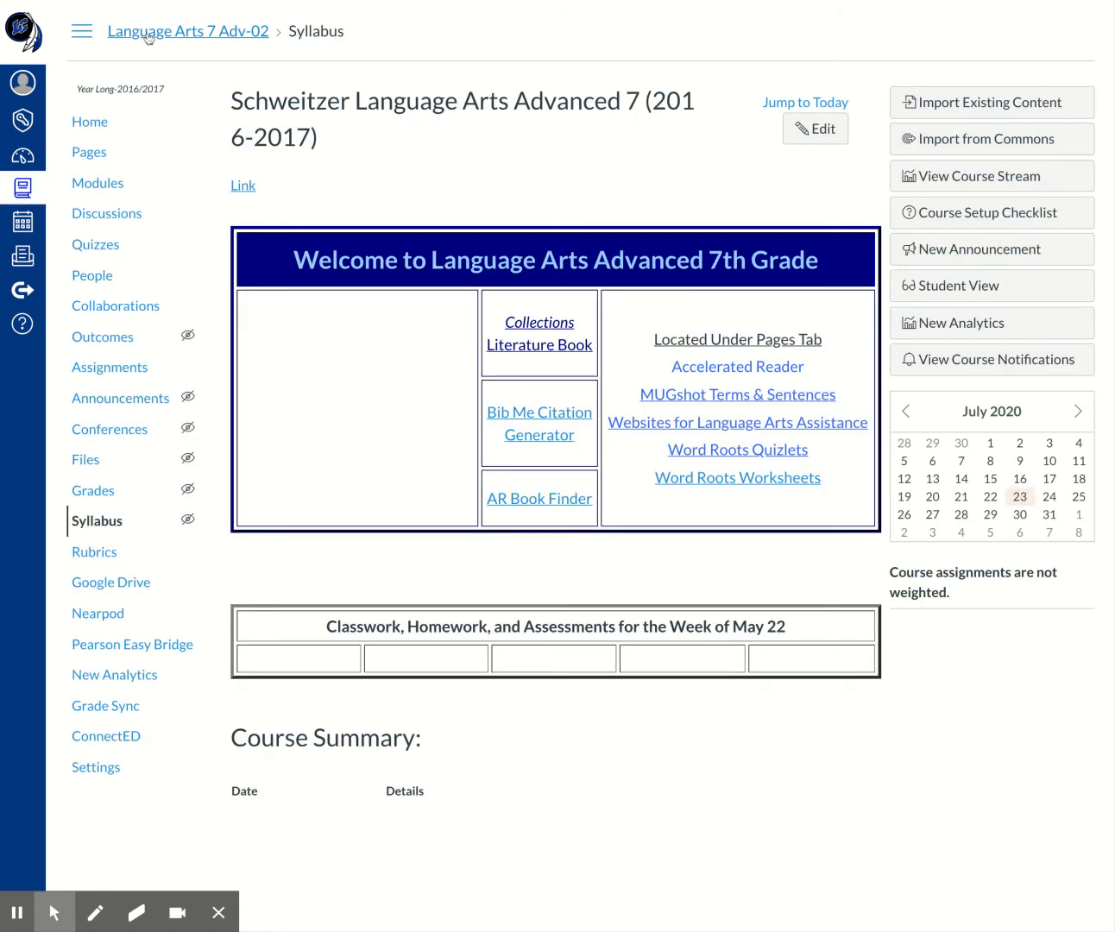
click(100, 277)
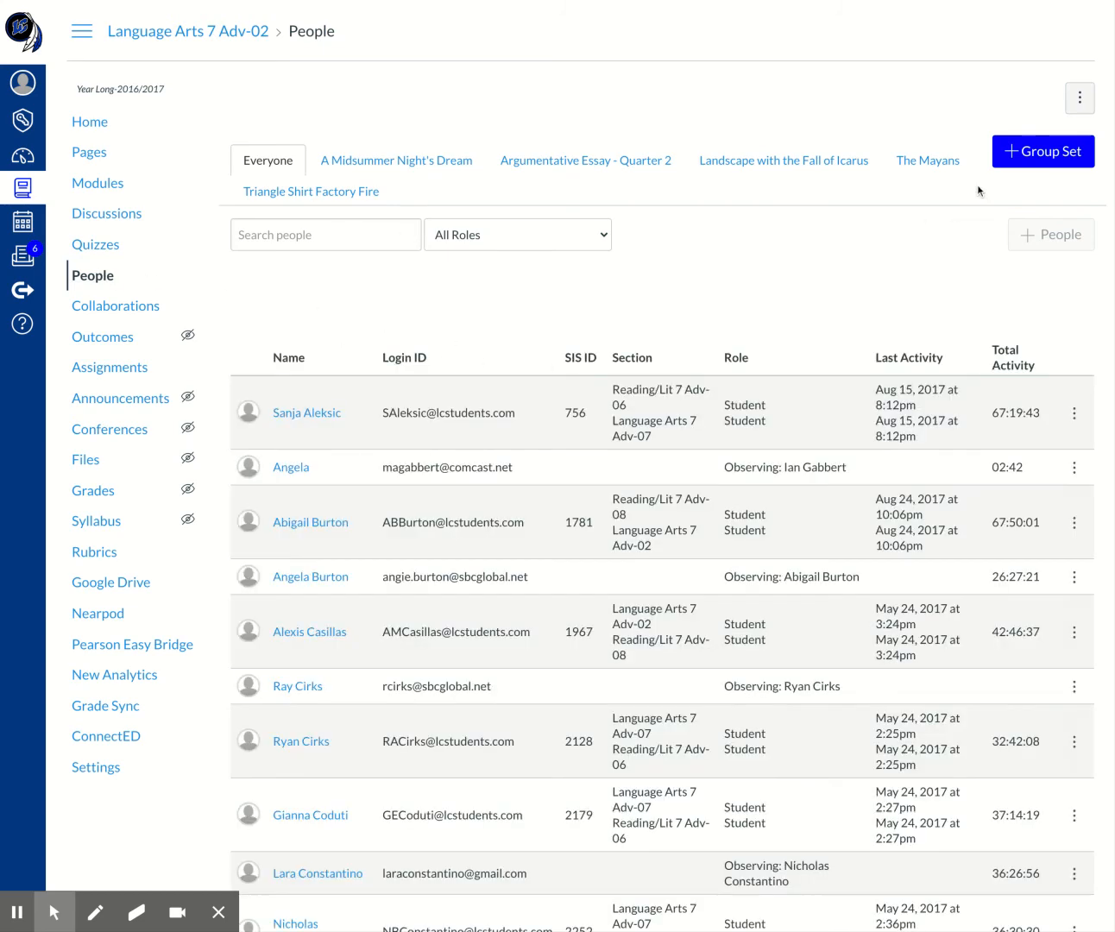
click(939, 166)
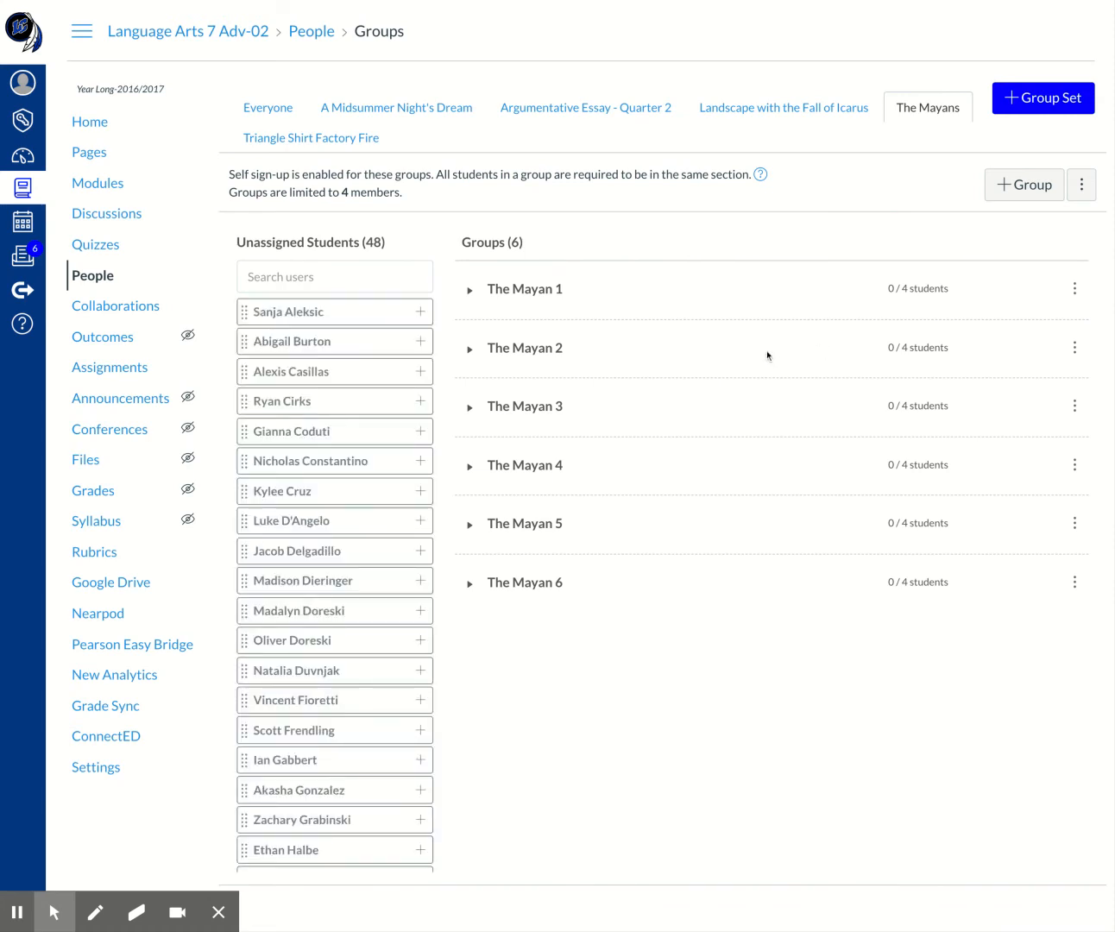
Expand The Mayan 1 group to view its student members
click(469, 292)
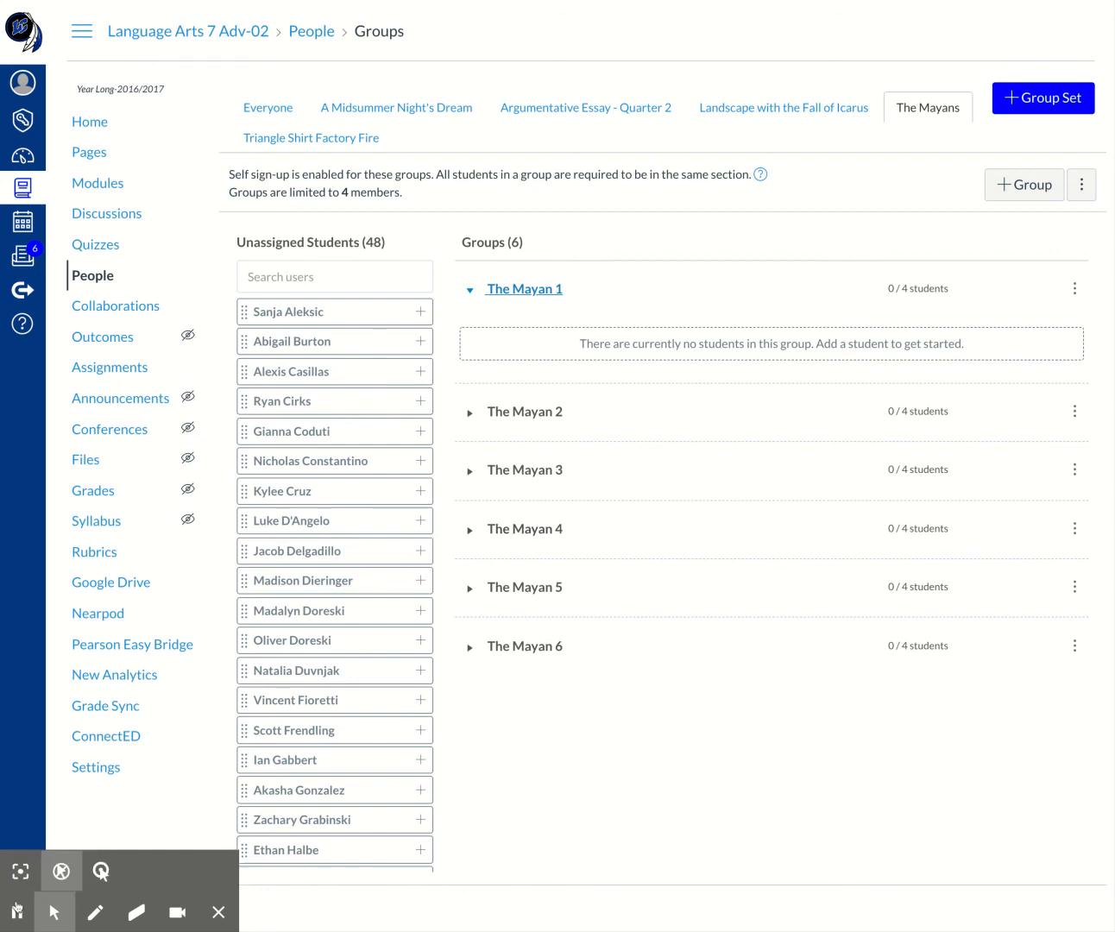
click(16, 912)
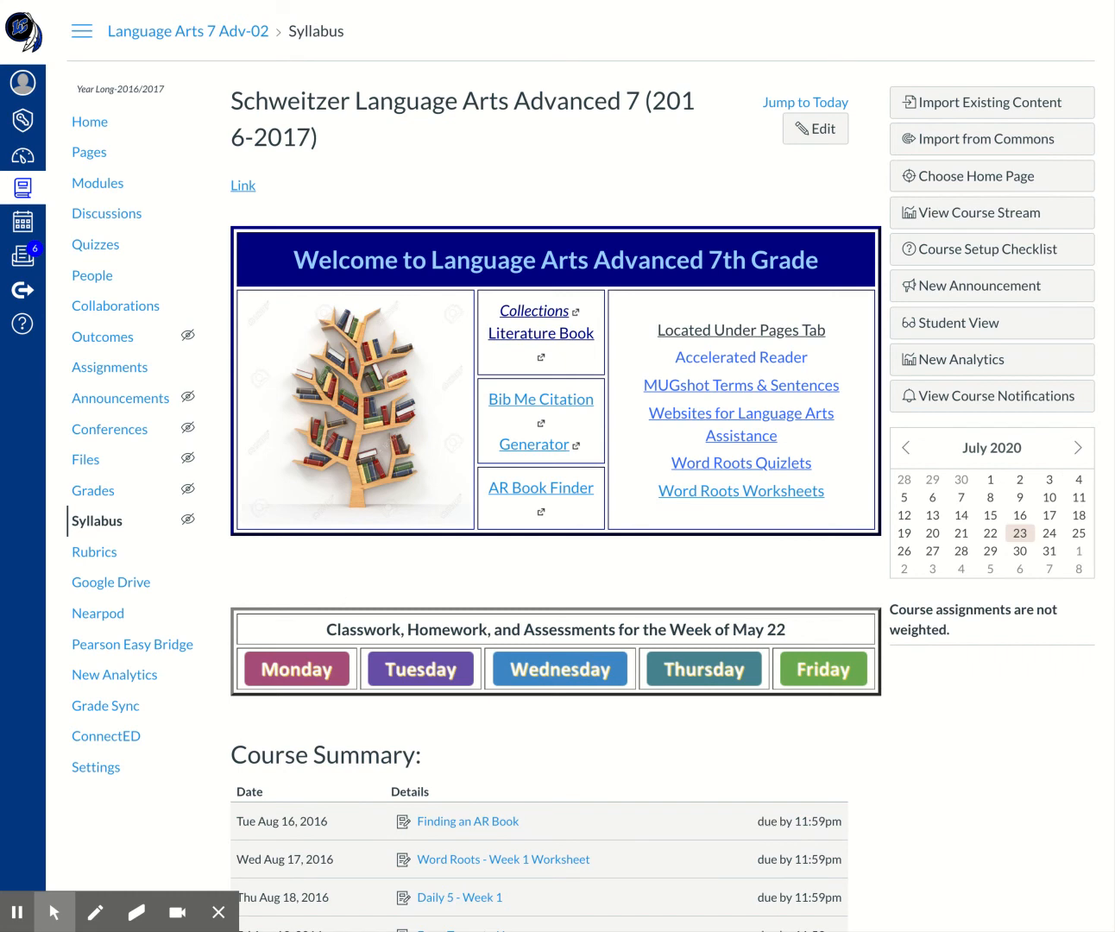
Start a new assignment in the course and name it "Triangle Shirt Factory Fire"
click(112, 373)
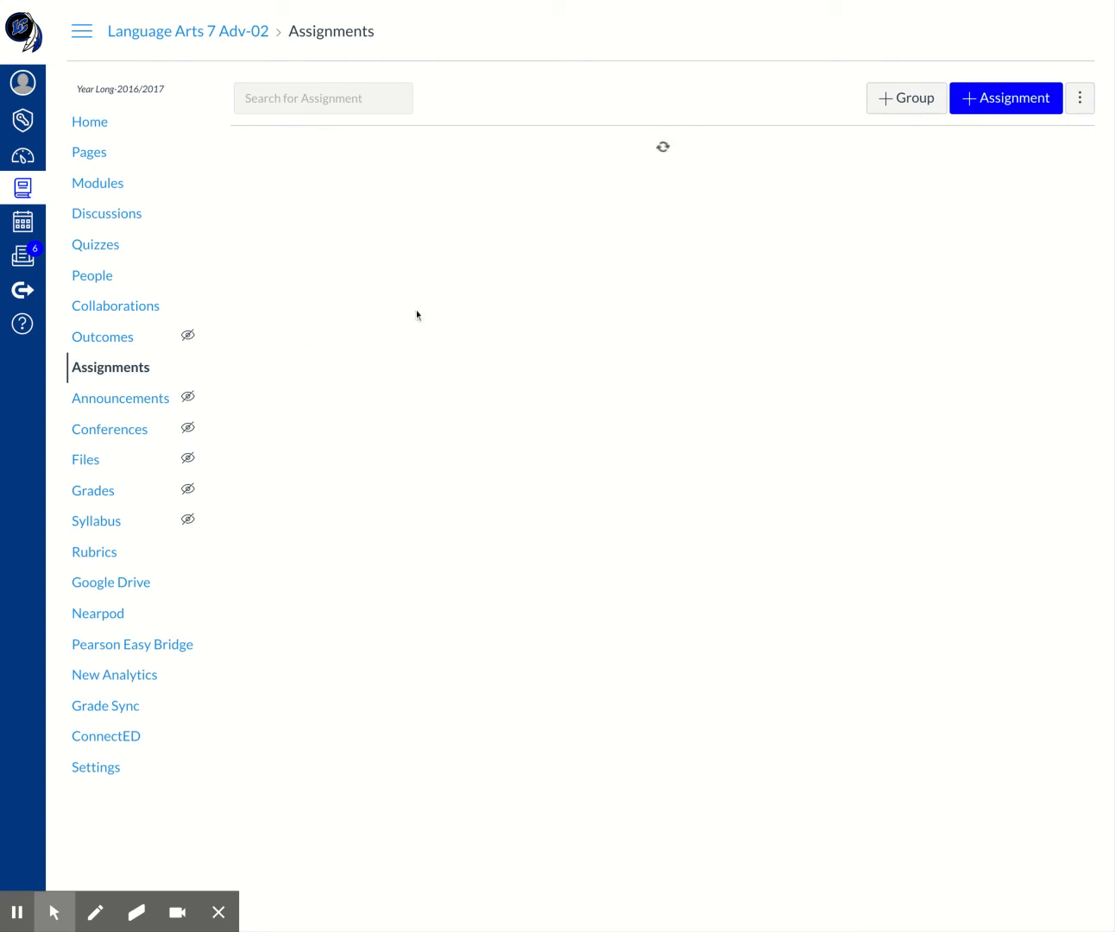
click(994, 100)
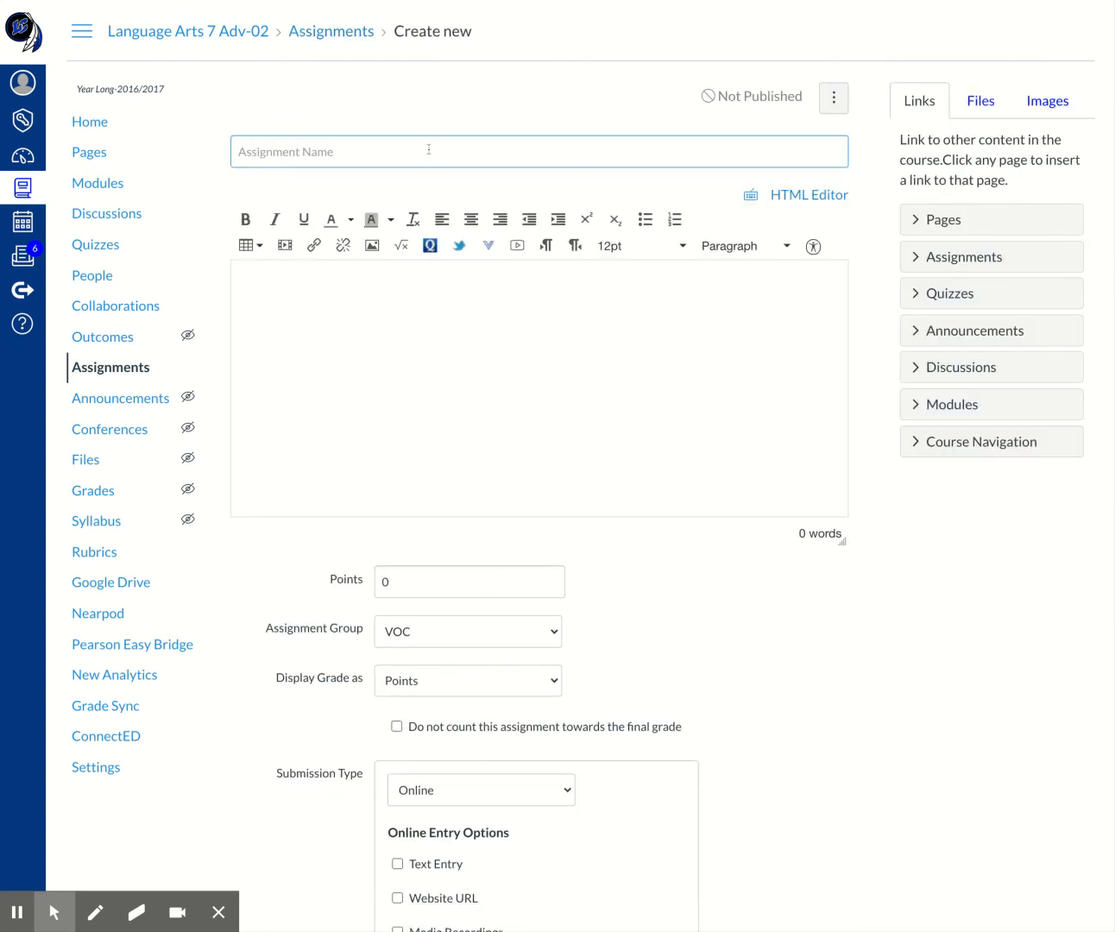
text(Triangle Shirt Factory Fire)
click(424, 172)
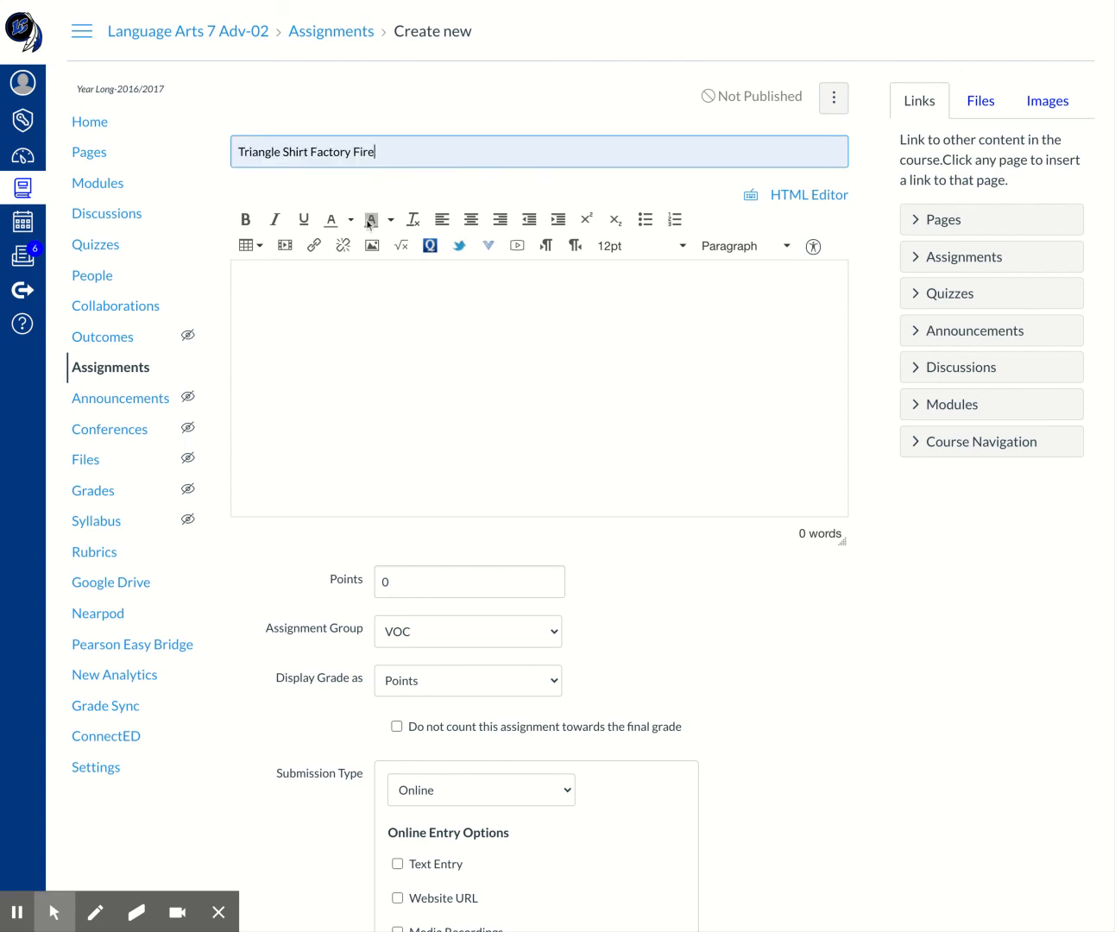
Enter the Part 1 description: read Flesh and Blood So Cheap (265-273) and The Story of the Triangle Factory Fire (275-277), complete the chart using page 279's questions
click(358, 276)
text(Part 1:  Read From Flesh and Blood So Cheap:  The Triangle Factory Fire and Its Legacy (page 265-273) and The Story of the Triangle Factory Fire (pages 275-277).  Complete the chart below, using the analysis questions provided on page 279 in your Collections literature book.)
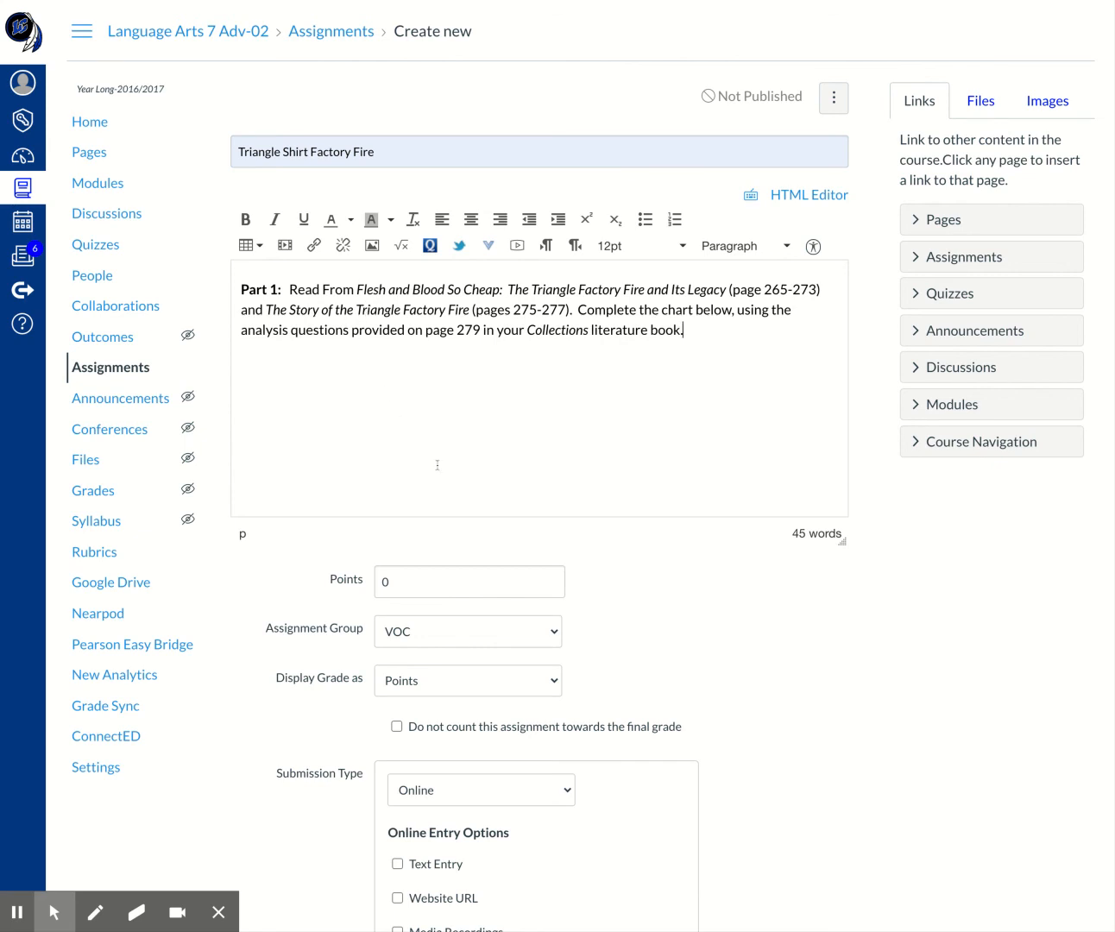
Make the assignment worth 10 points and place it in the CW assignment group
double_click(395, 587)
text(10)
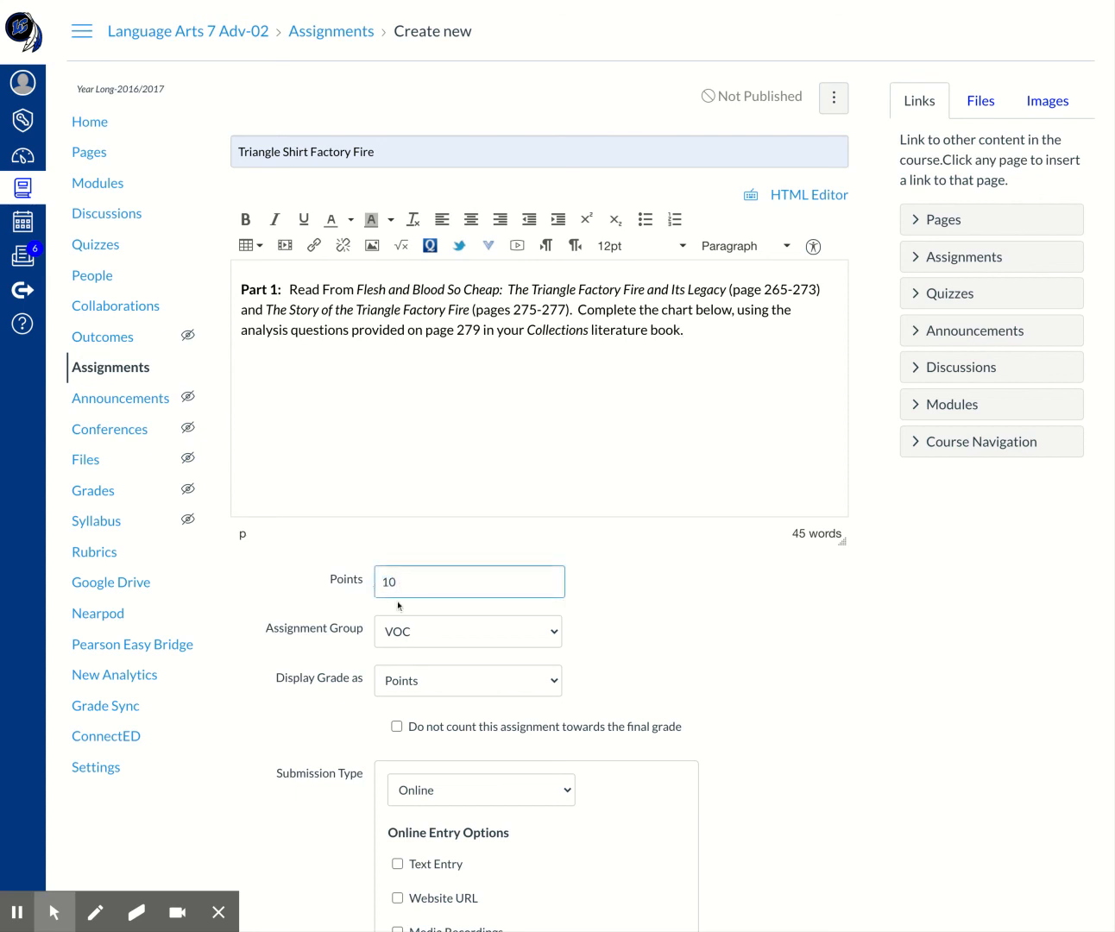
click(615, 677)
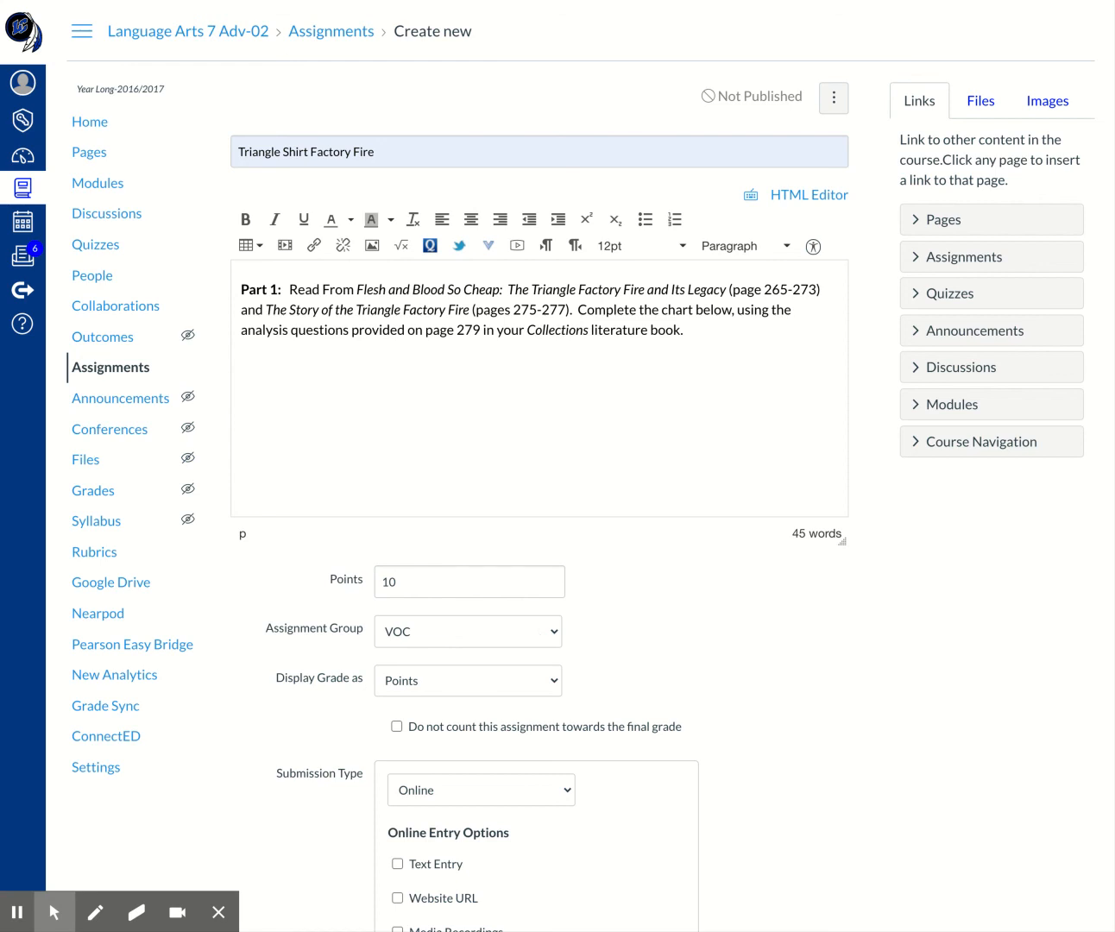
click(386, 667)
Accept online submissions as a website URL and limit the allowed attempts to 1
scroll(523, 694, down, 3)
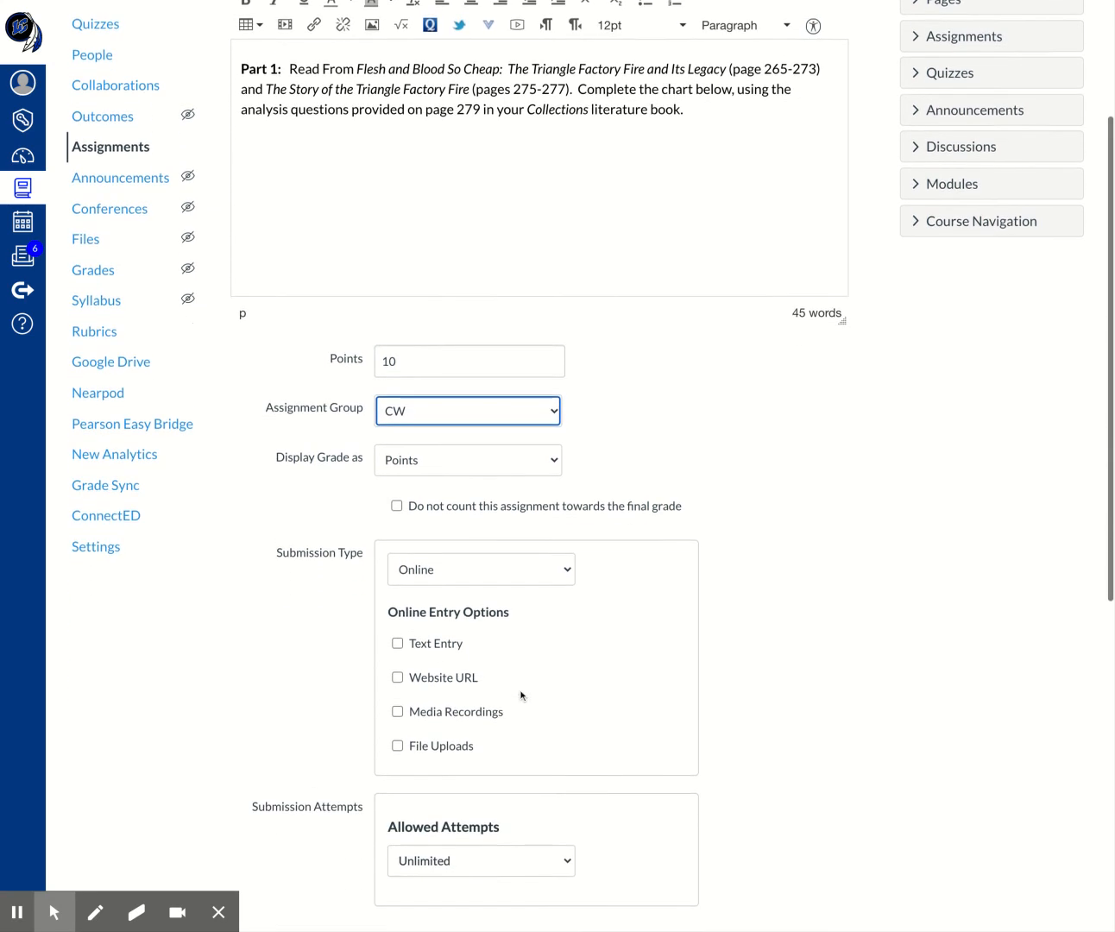
scroll(521, 694, down, 1)
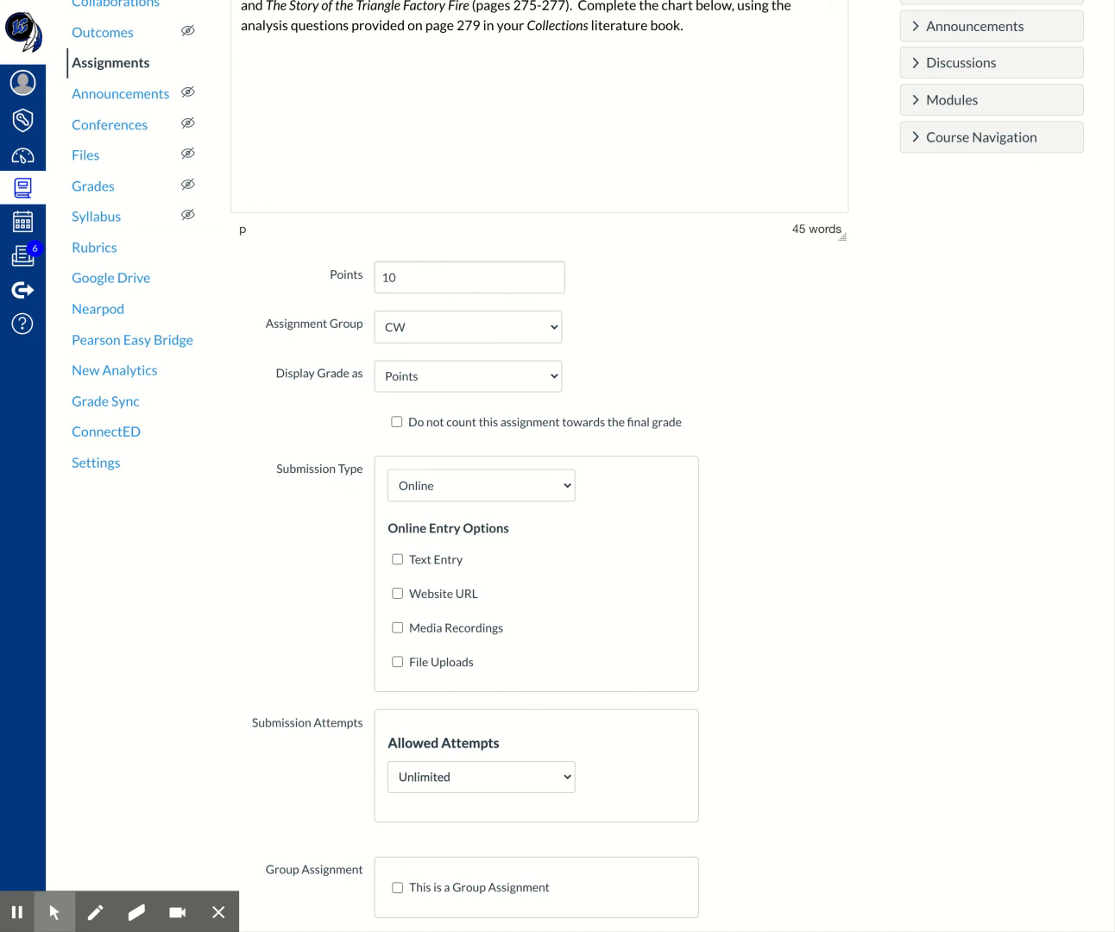
click(459, 492)
click(399, 595)
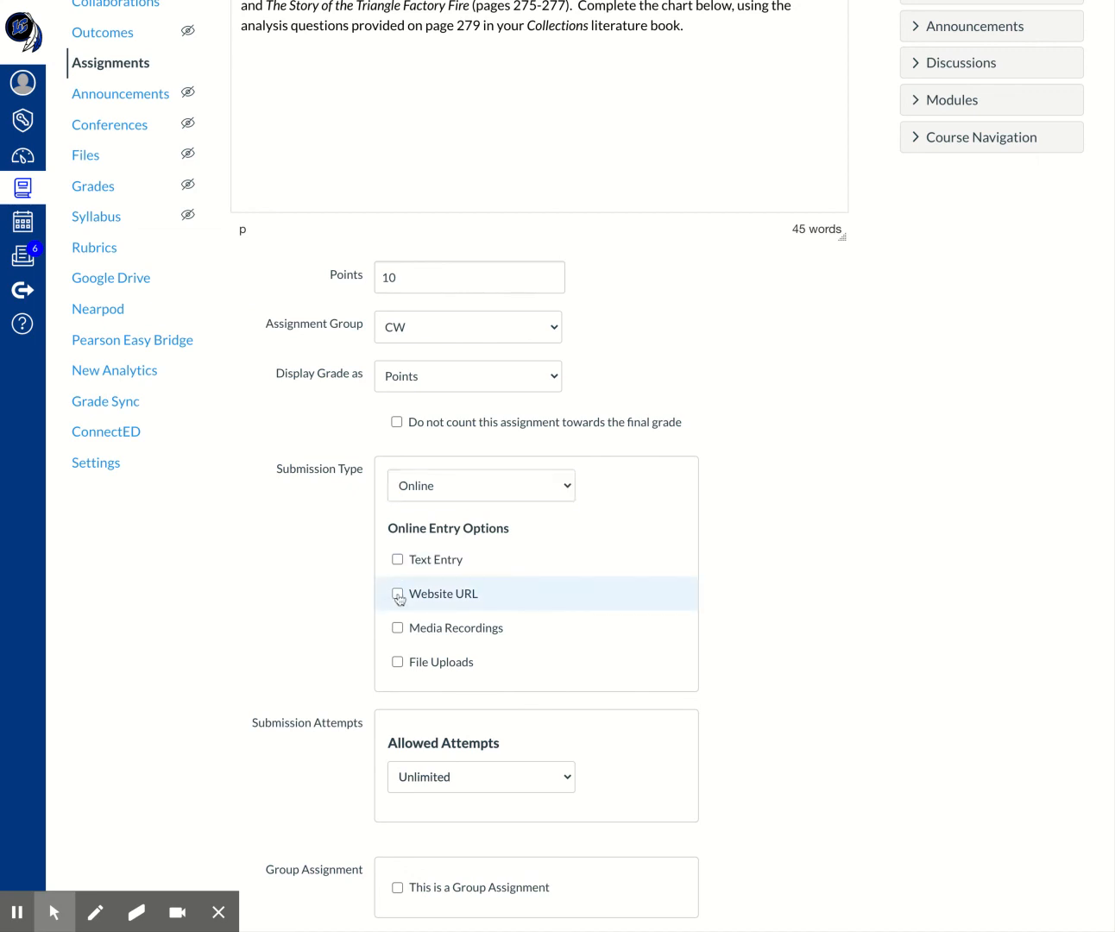
scroll(398, 597, down, 3)
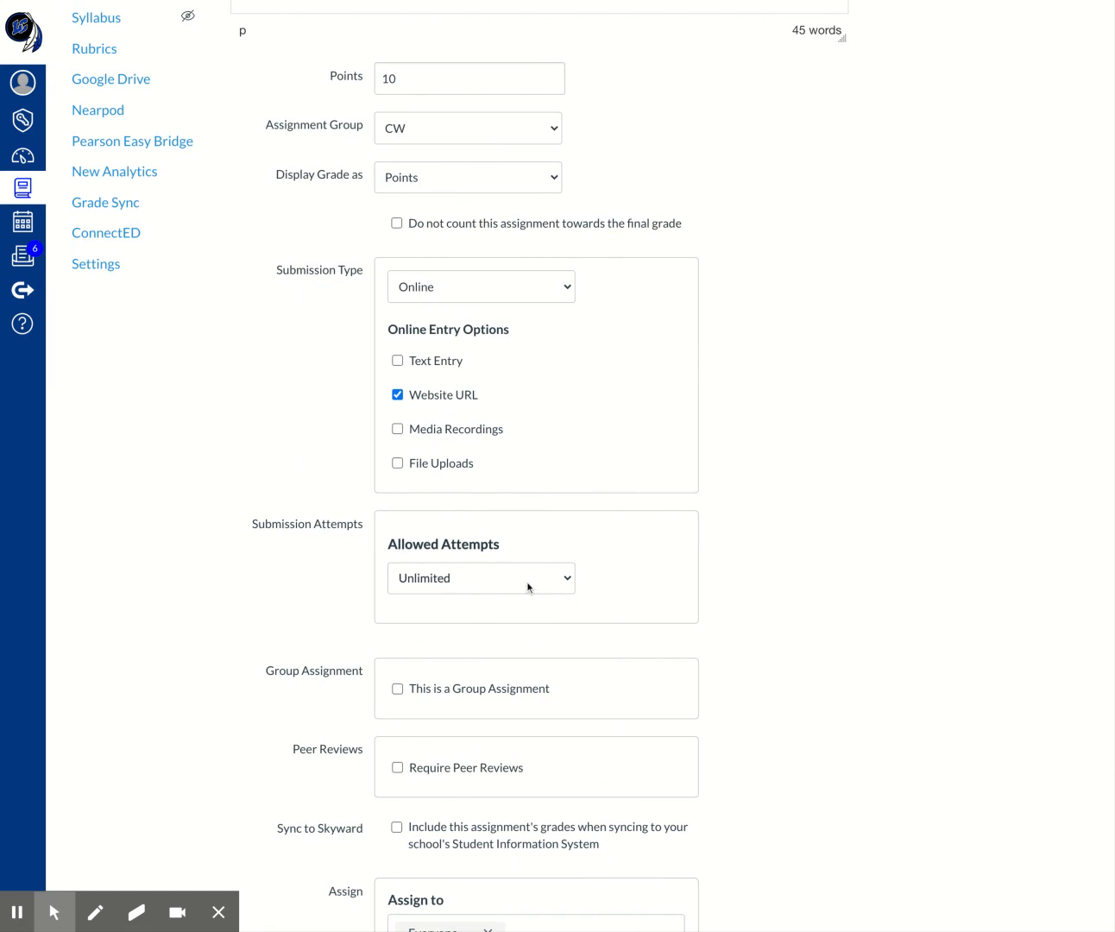
click(528, 588)
click(500, 605)
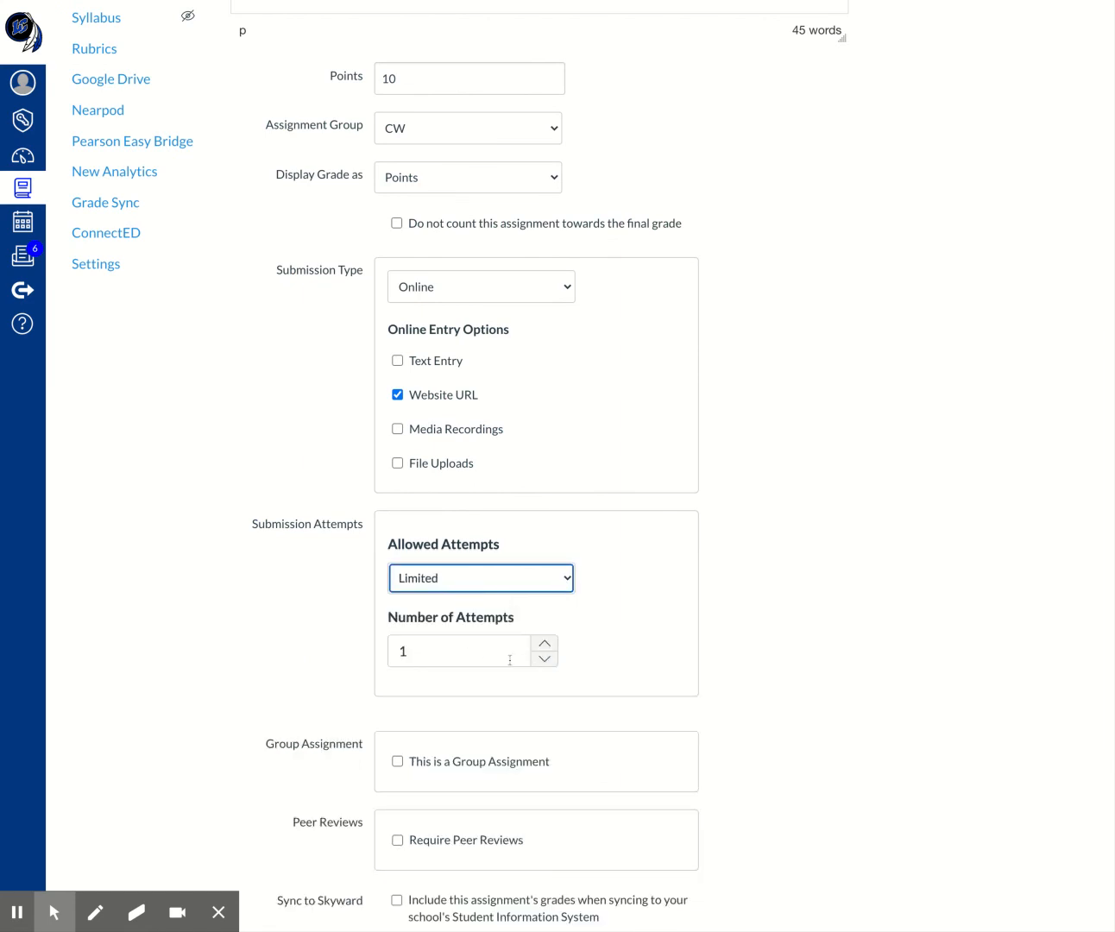
Make this a group assignment with grades assigned to each student individually, using the Triangle Shirt Factory Fire group set
scroll(511, 658, down, 5)
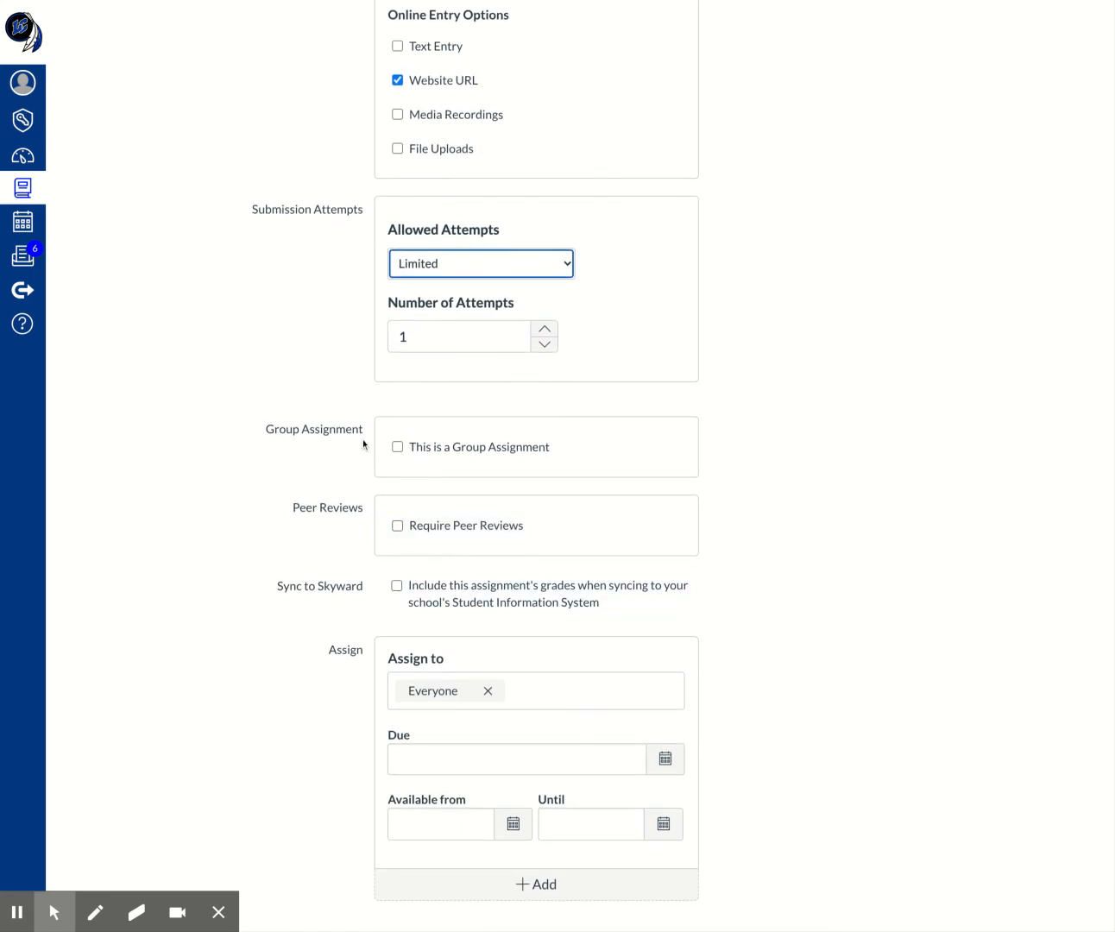
click(399, 447)
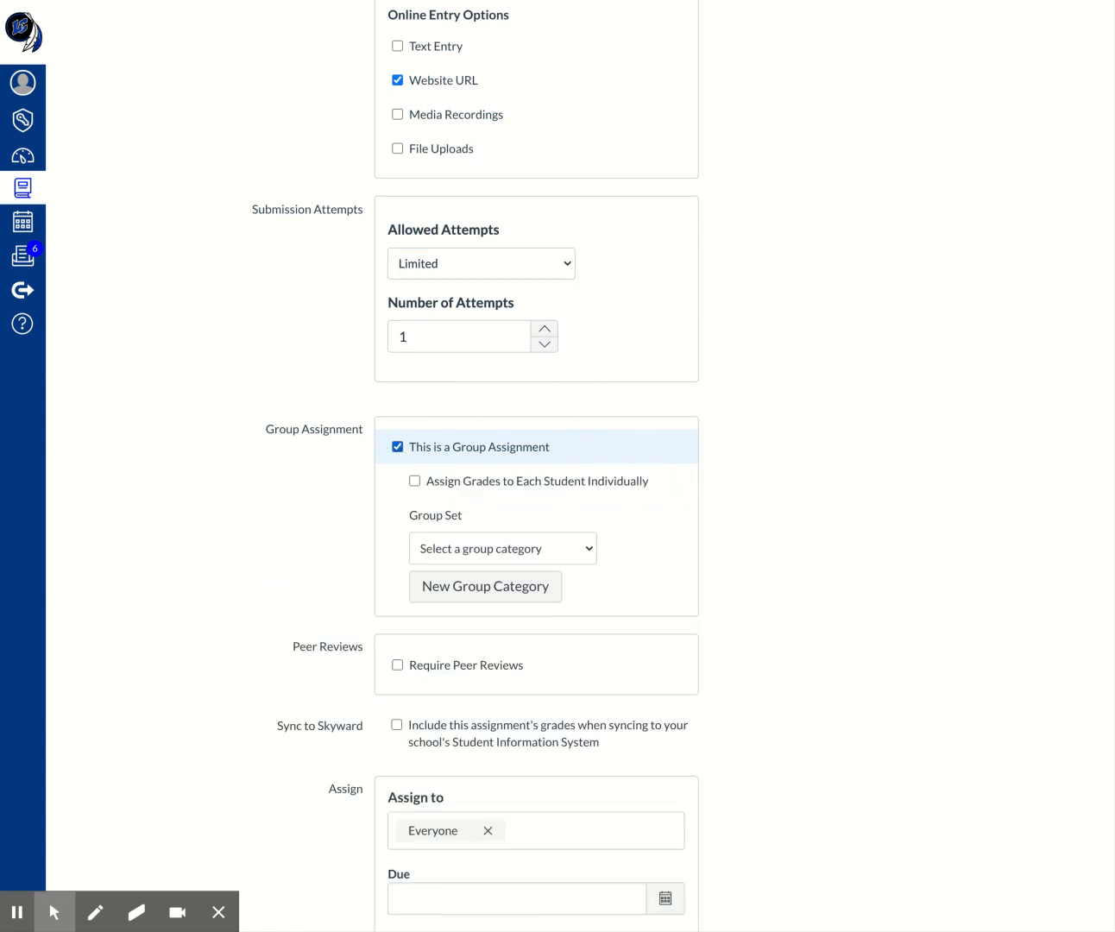
click(416, 484)
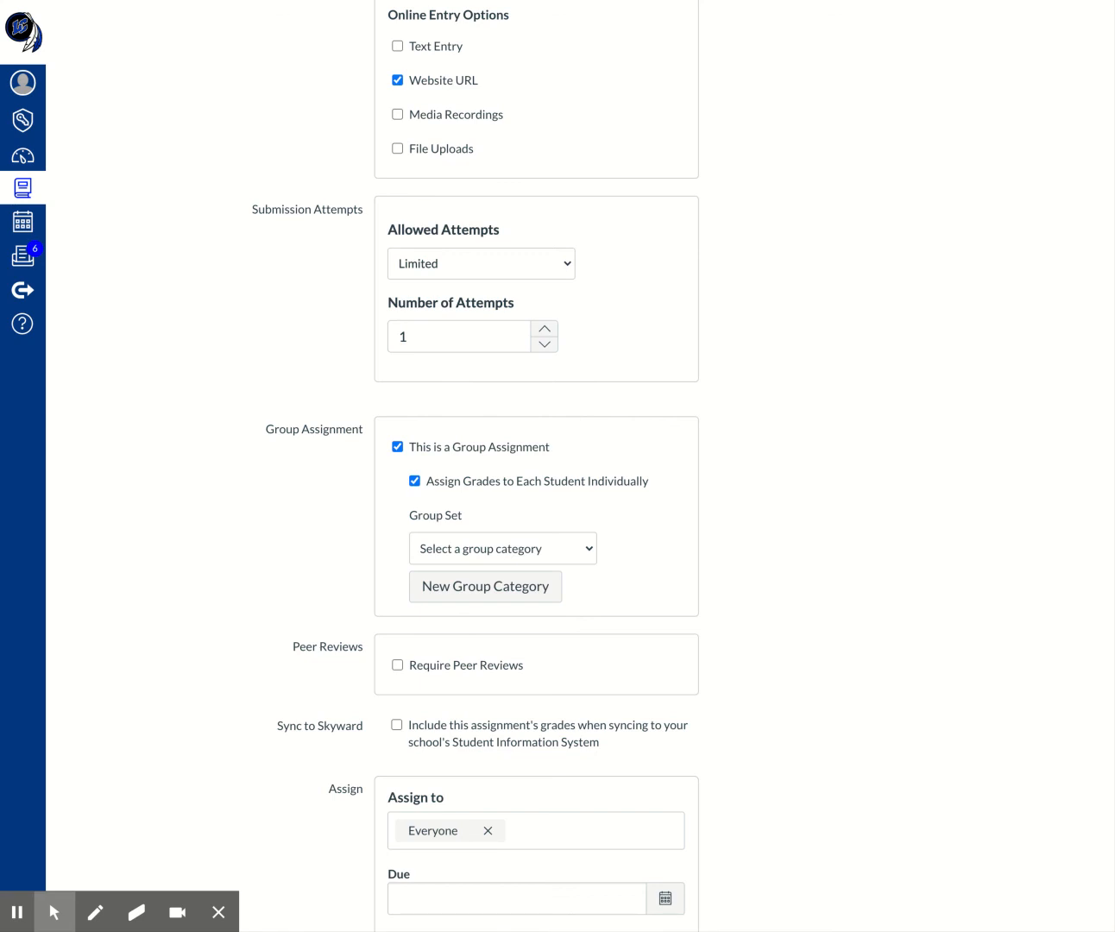
click(542, 616)
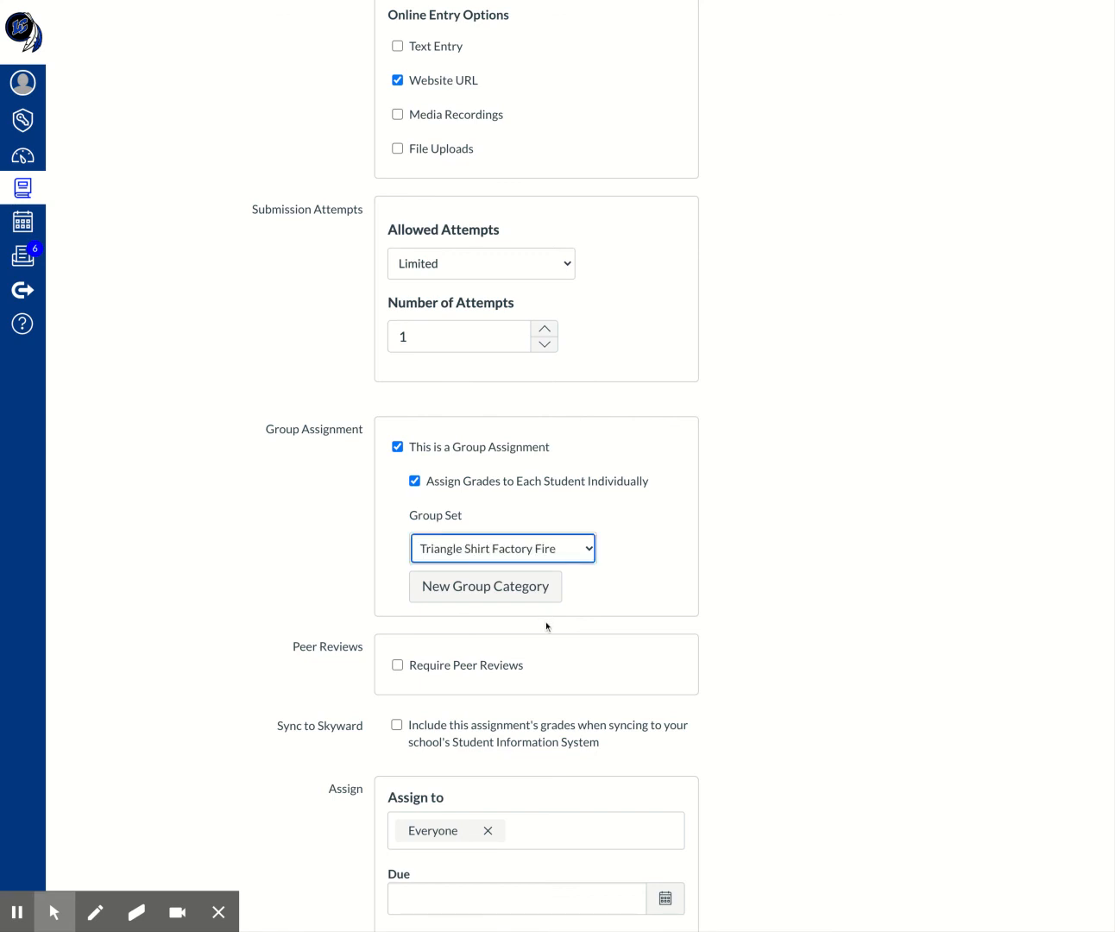
Assign it to the Language Arts 7 Adv-02 and Adv-07 sections instead of Everyone, and save without including the remaining sections
scroll(531, 654, down, 3)
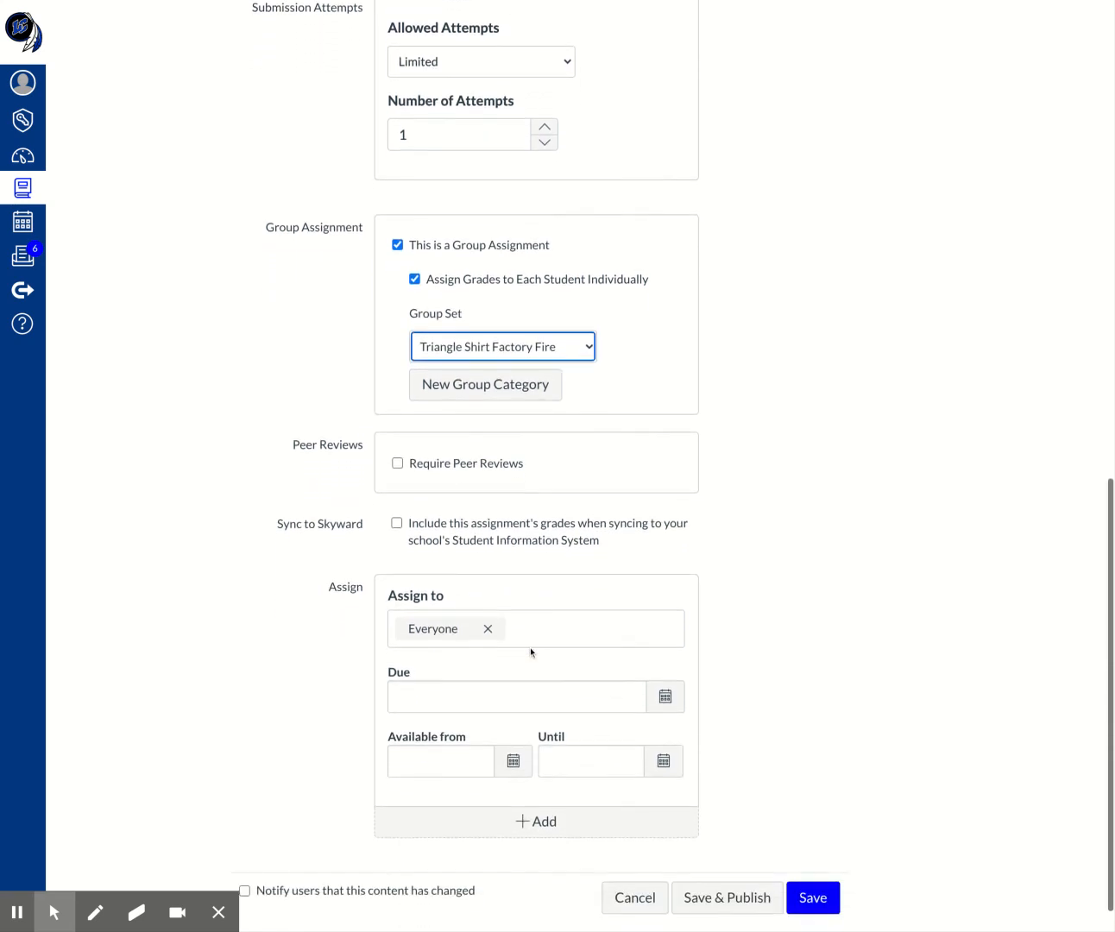
click(489, 630)
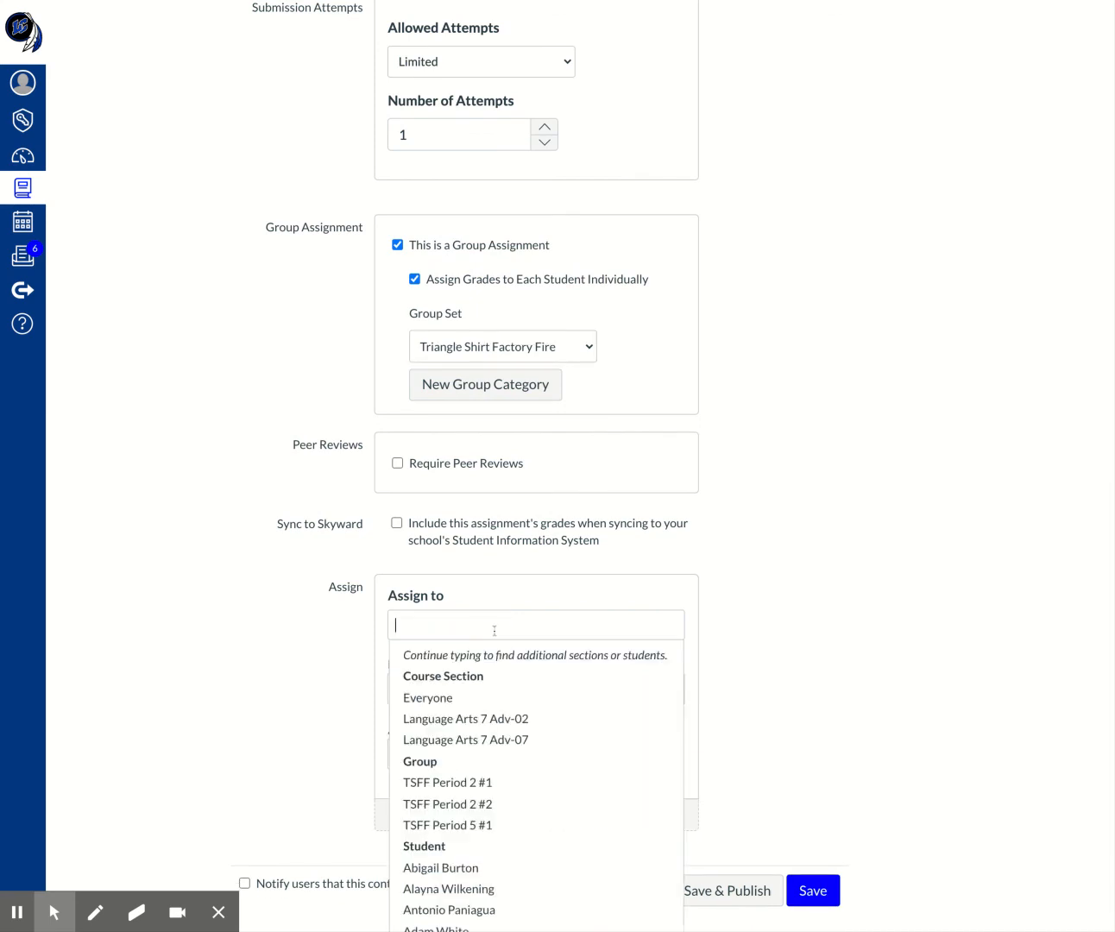
click(517, 720)
click(558, 644)
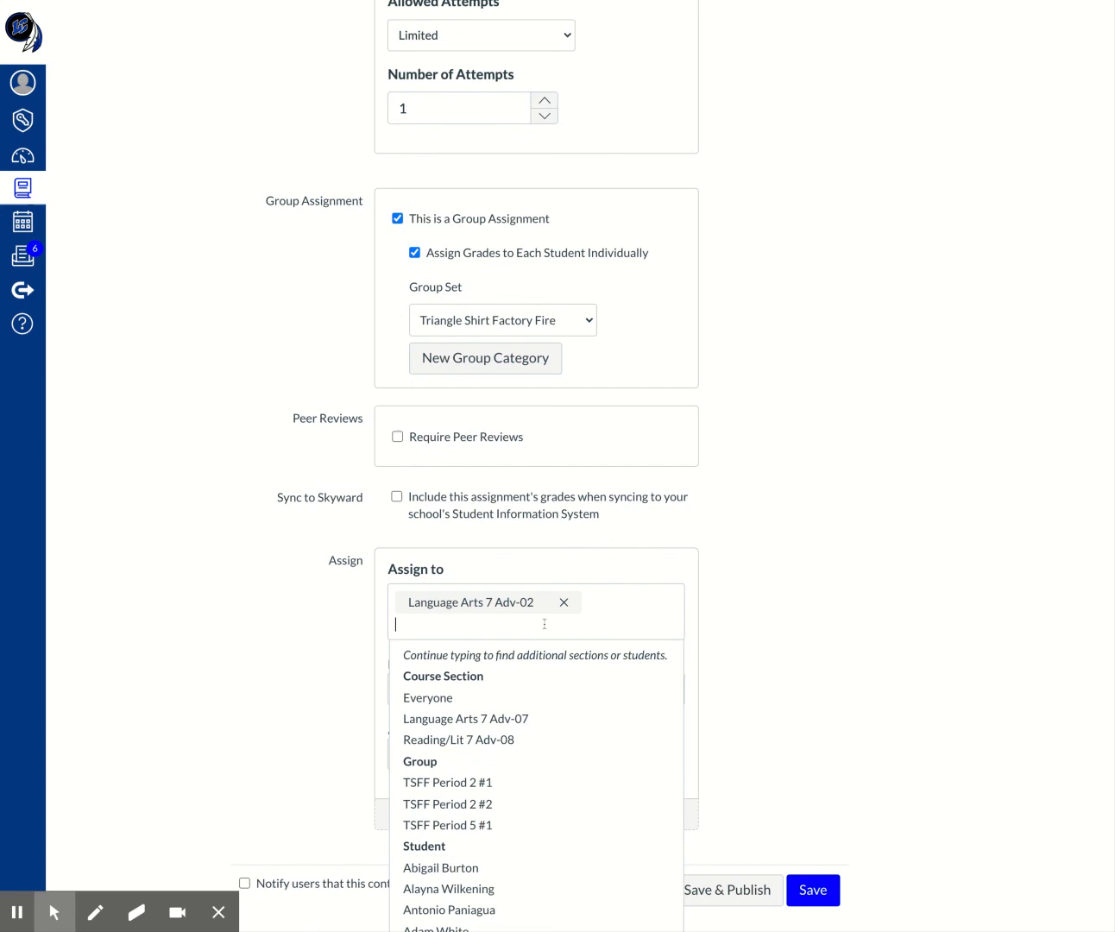
click(504, 718)
click(448, 632)
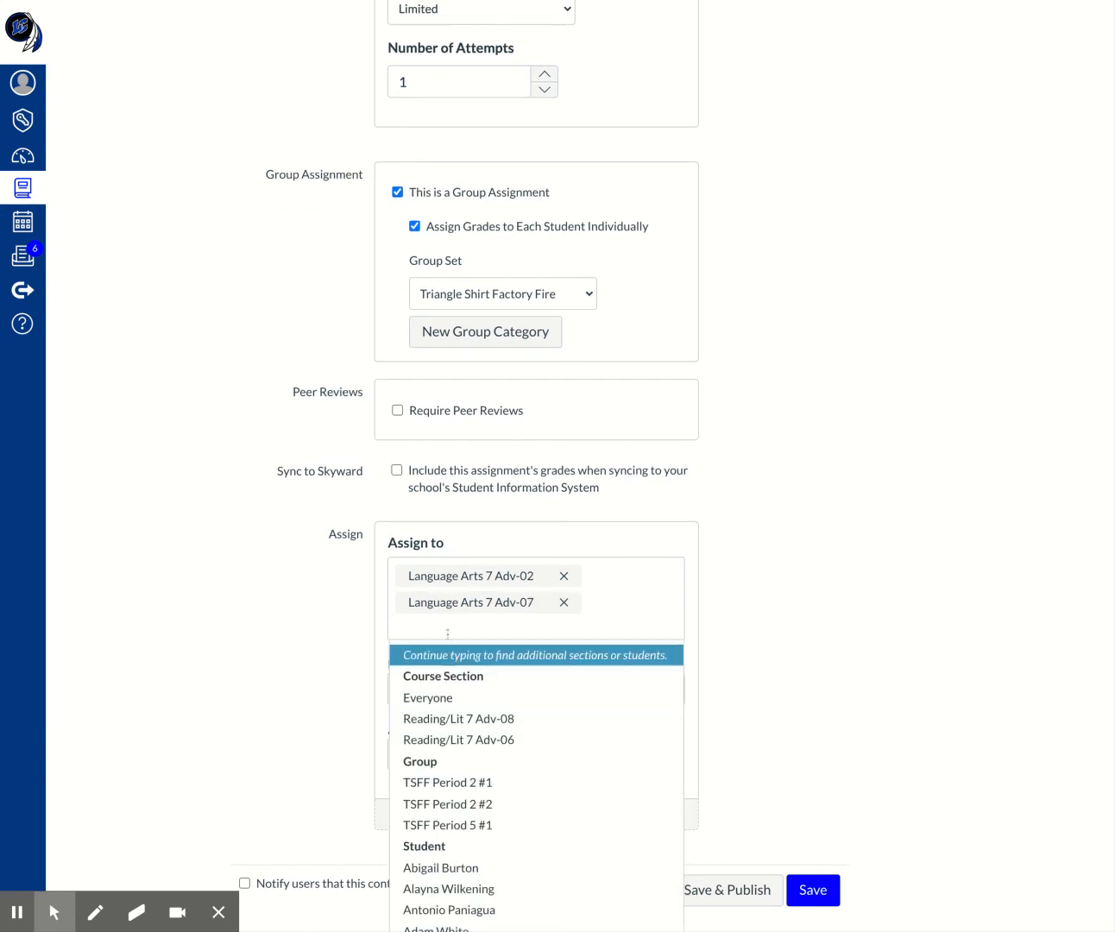
click(717, 600)
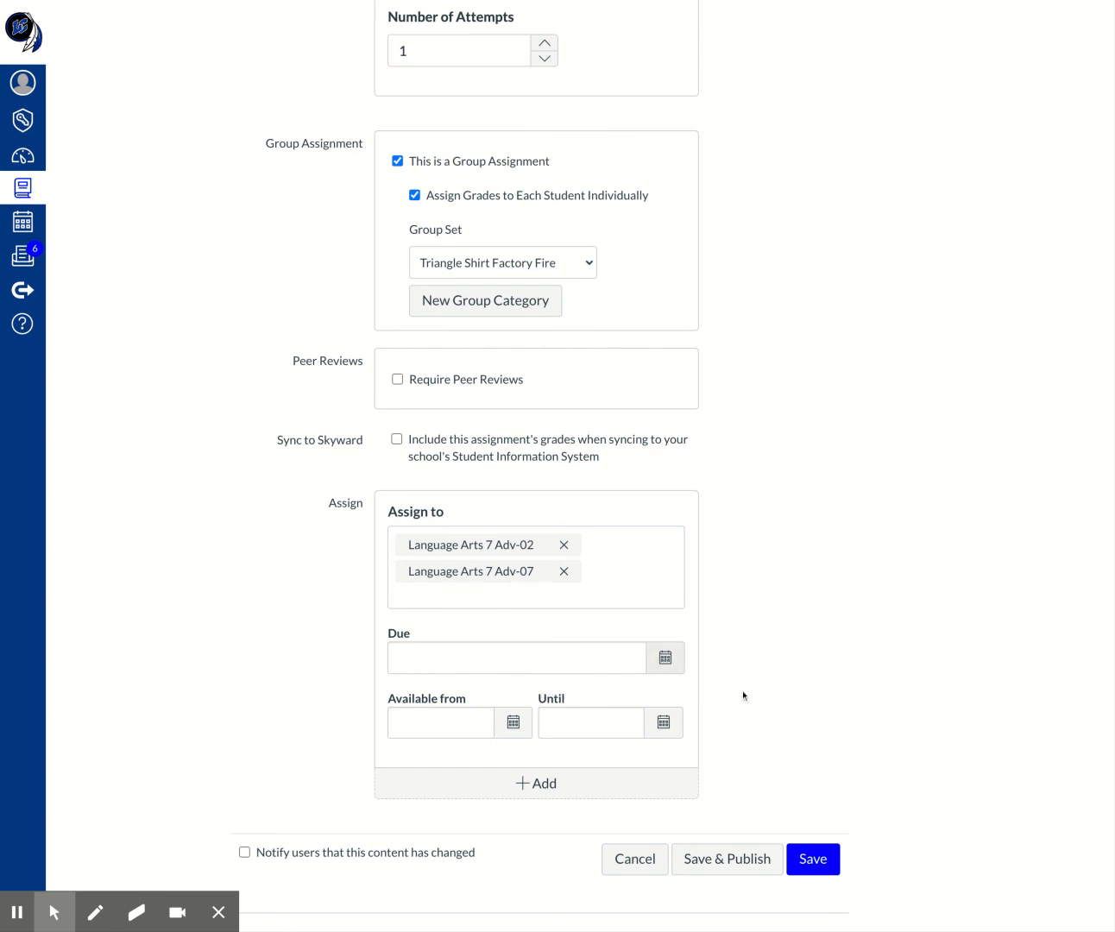
click(811, 859)
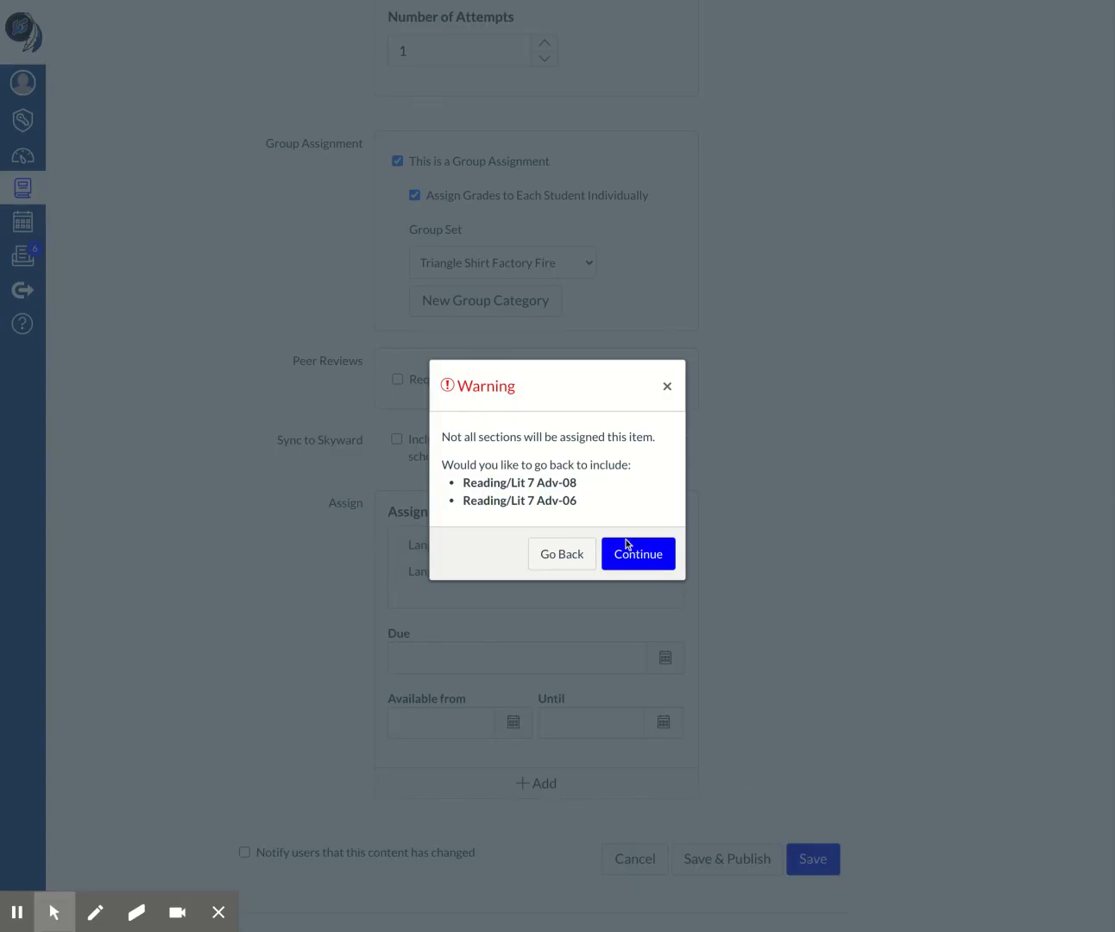
click(638, 557)
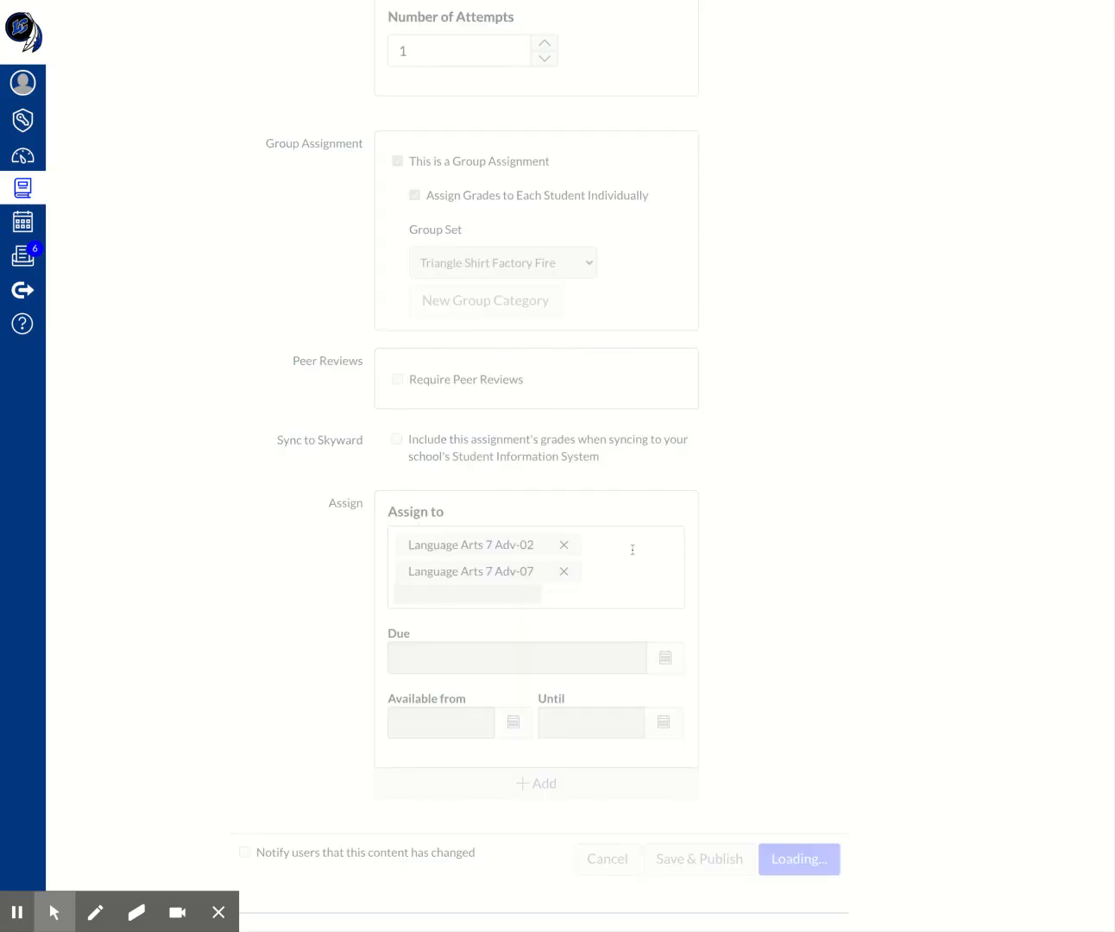